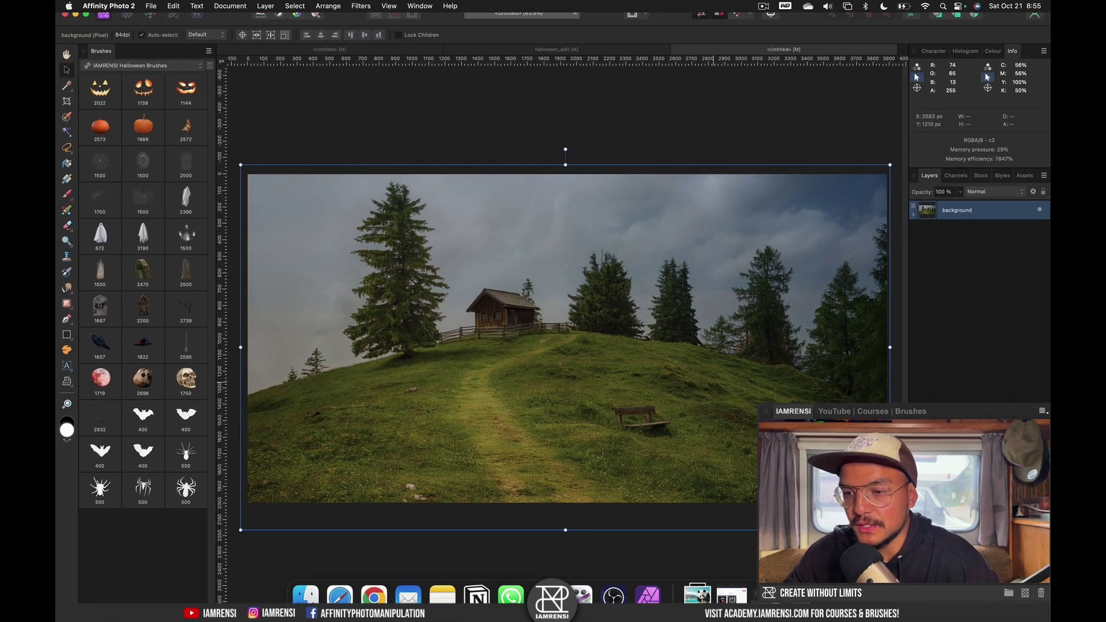
# Add a new pixel layer above the background and ready the 1888 px orange pumpkin stamp for painting
pyautogui.press('super+shift+n')
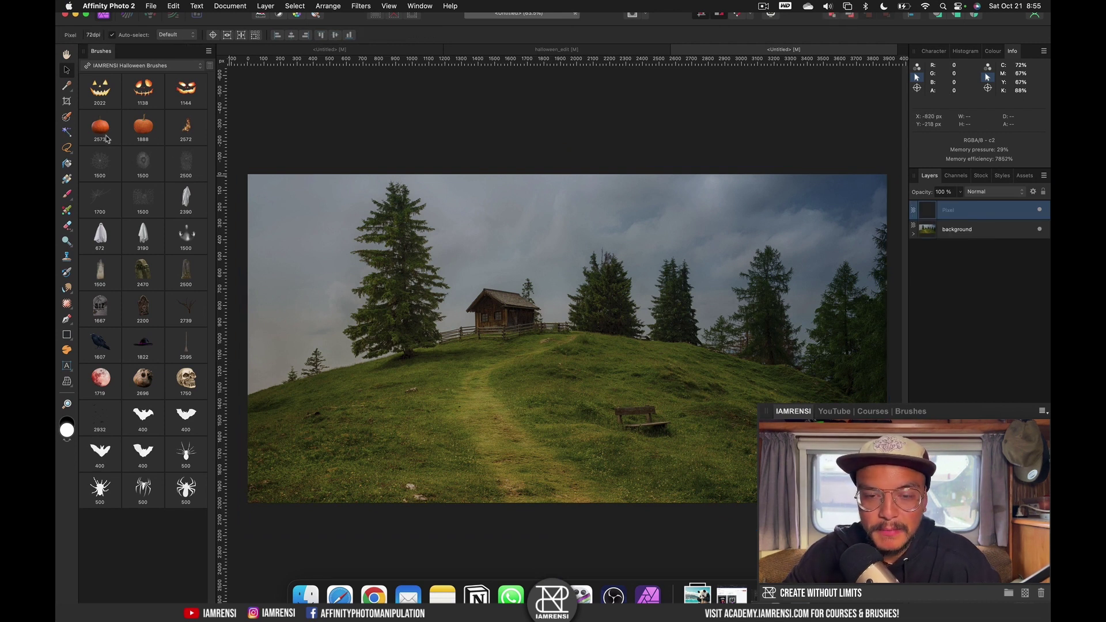
pyautogui.click(149, 132)
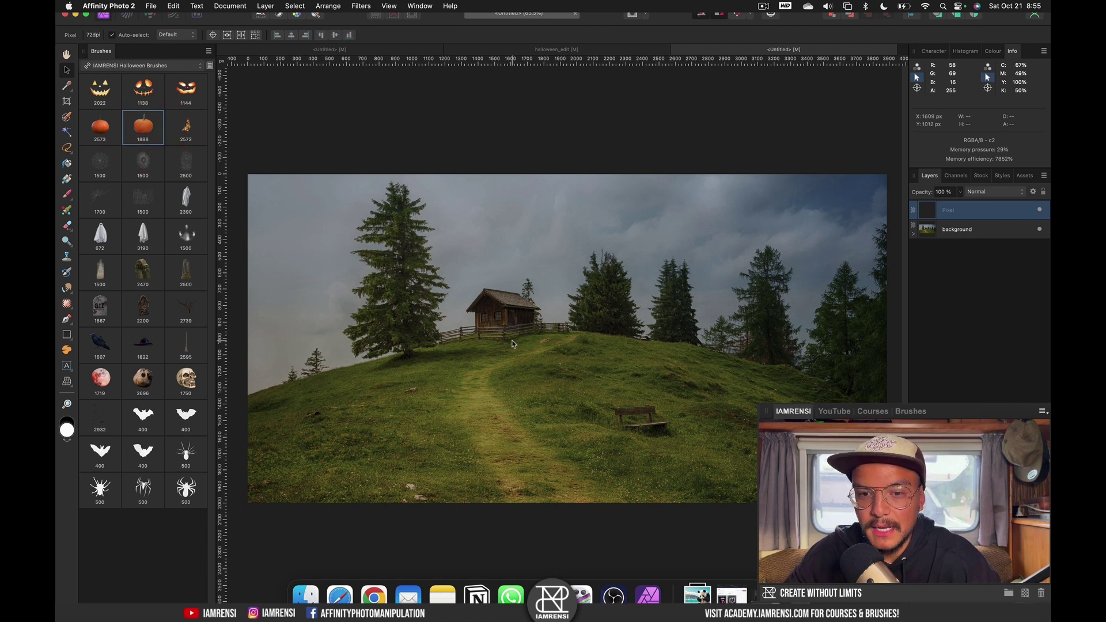
pyautogui.press('b')
pyautogui.click(531, 347)
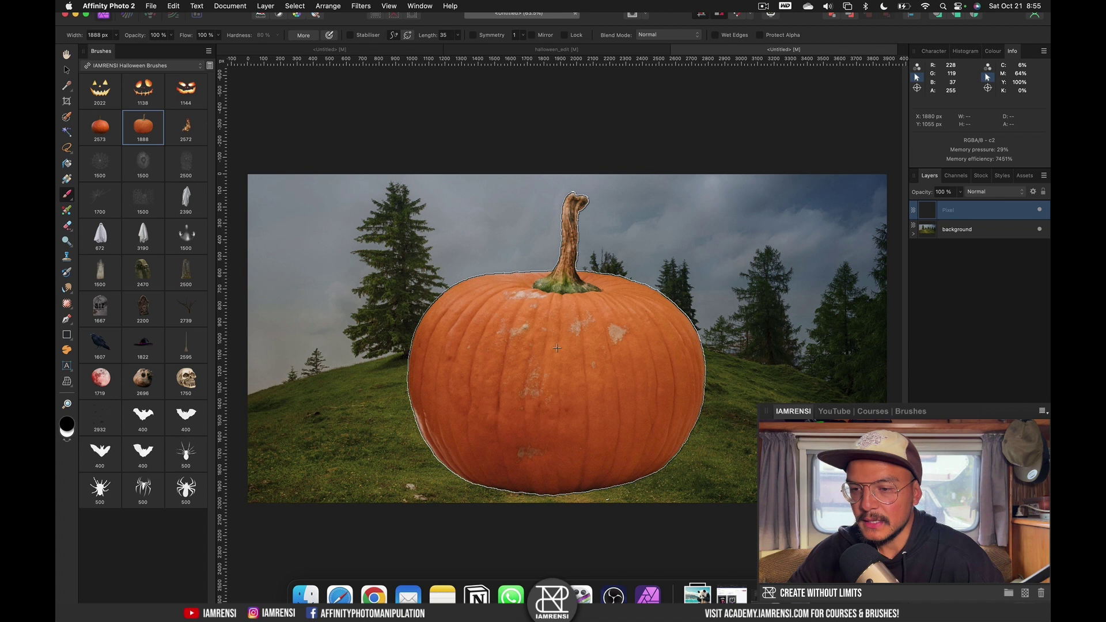
# Try stamping the pumpkin partly beyond the canvas's upper edge and moving it down the hill, and undo both
pyautogui.click(556, 348)
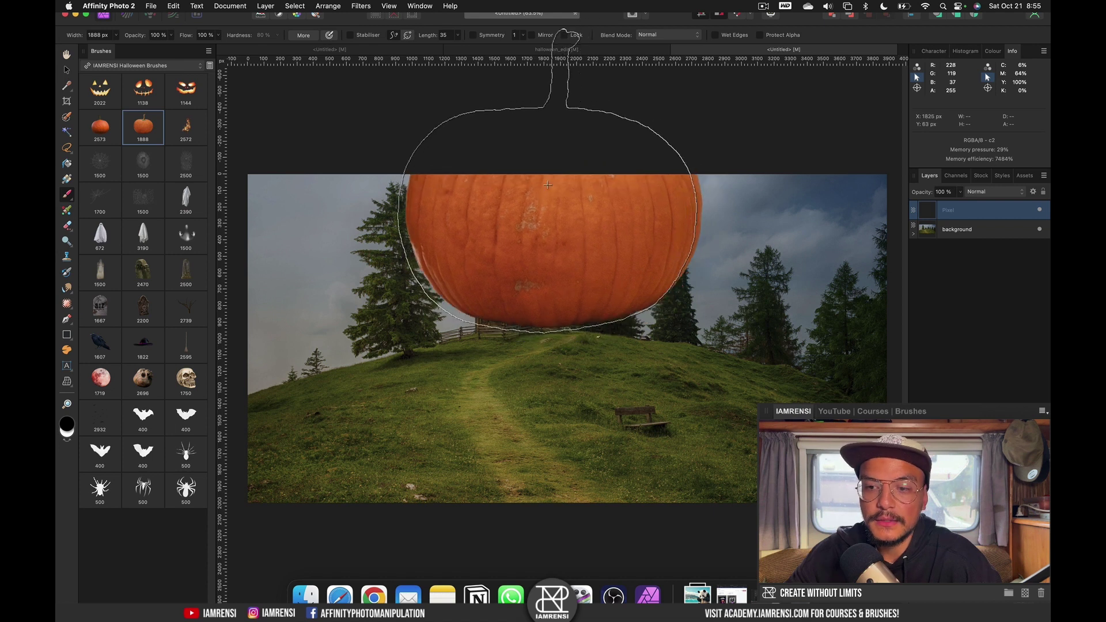
pyautogui.click(548, 184)
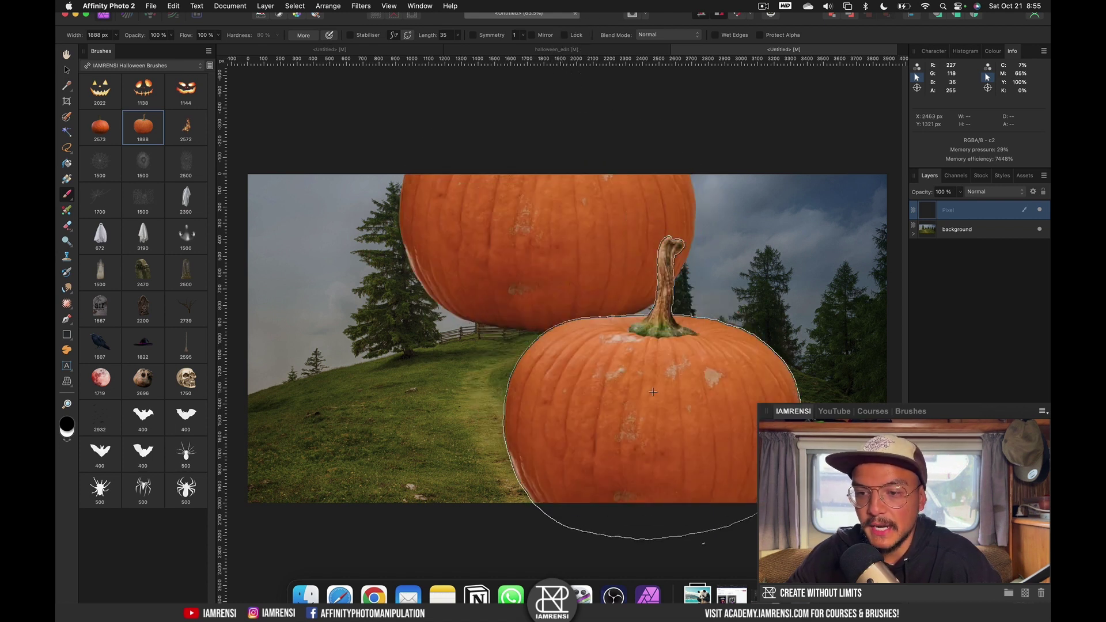
pyautogui.press('v')
pyautogui.moveTo(593, 236); pyautogui.dragTo(595, 349)
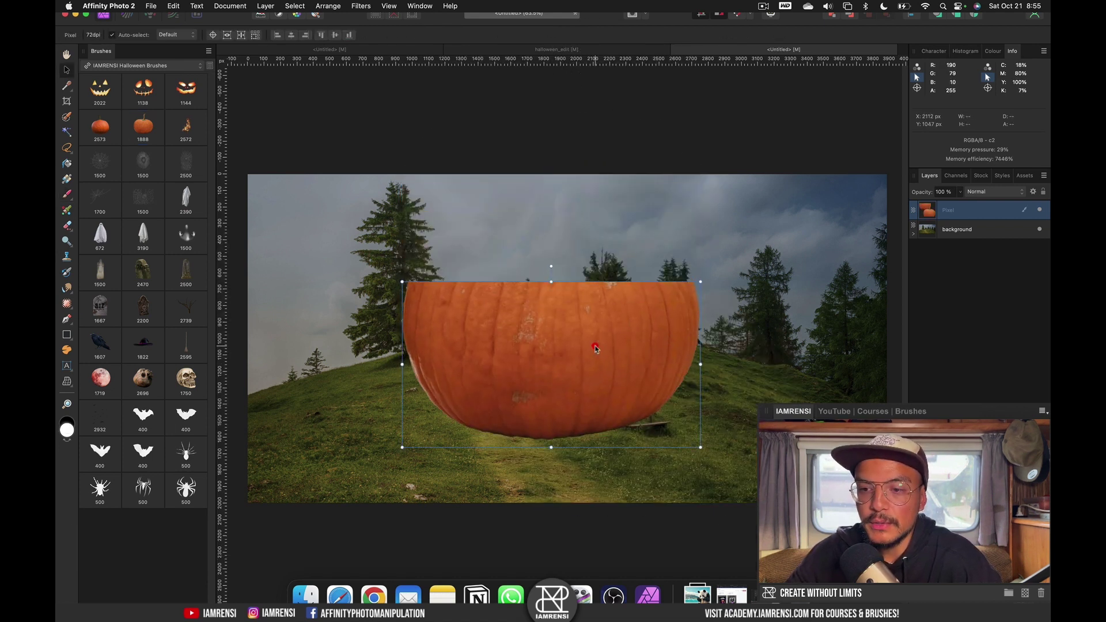
pyautogui.press('super+z')
pyautogui.press('super+z')
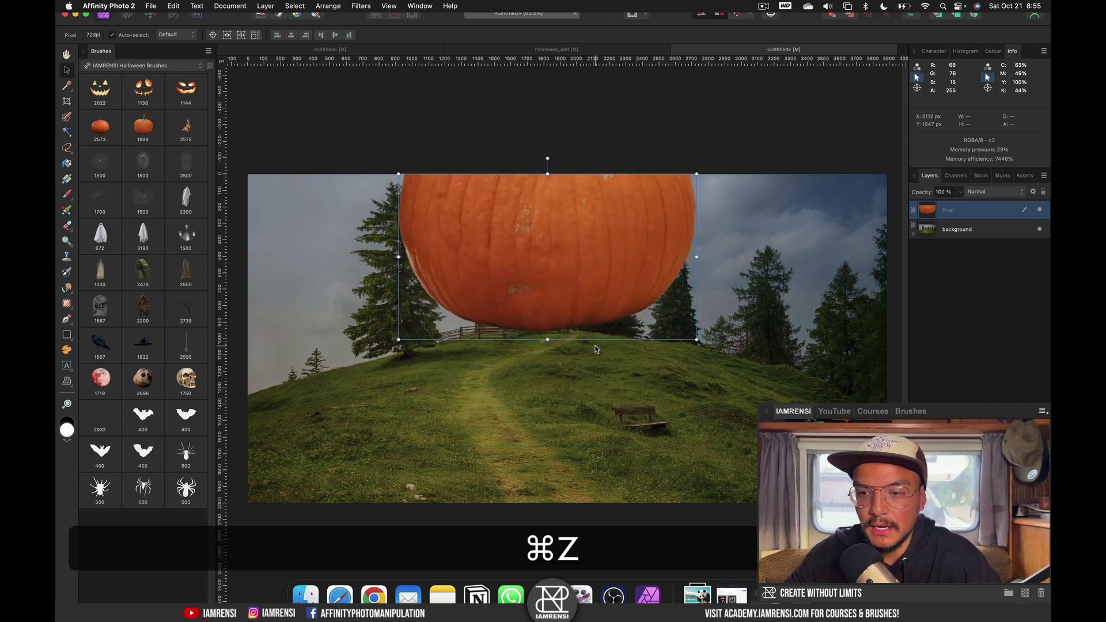
# Stamp the whole pumpkin inside the canvas, and shrink and place it on the hill beside the path
pyautogui.press('super+b')
pyautogui.press('b')
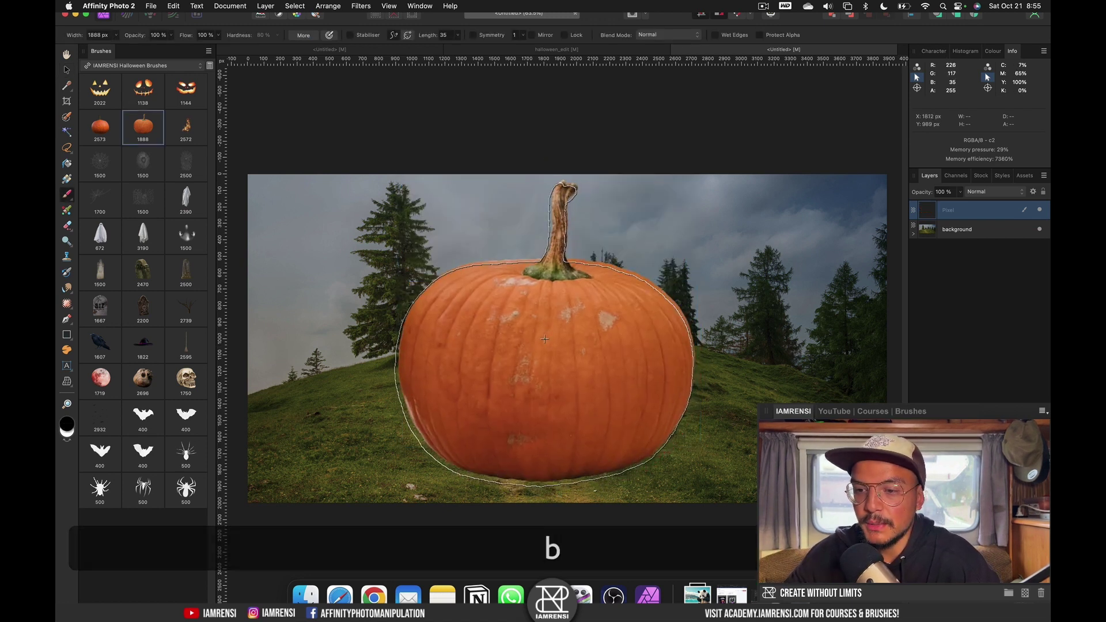
pyautogui.press('v')
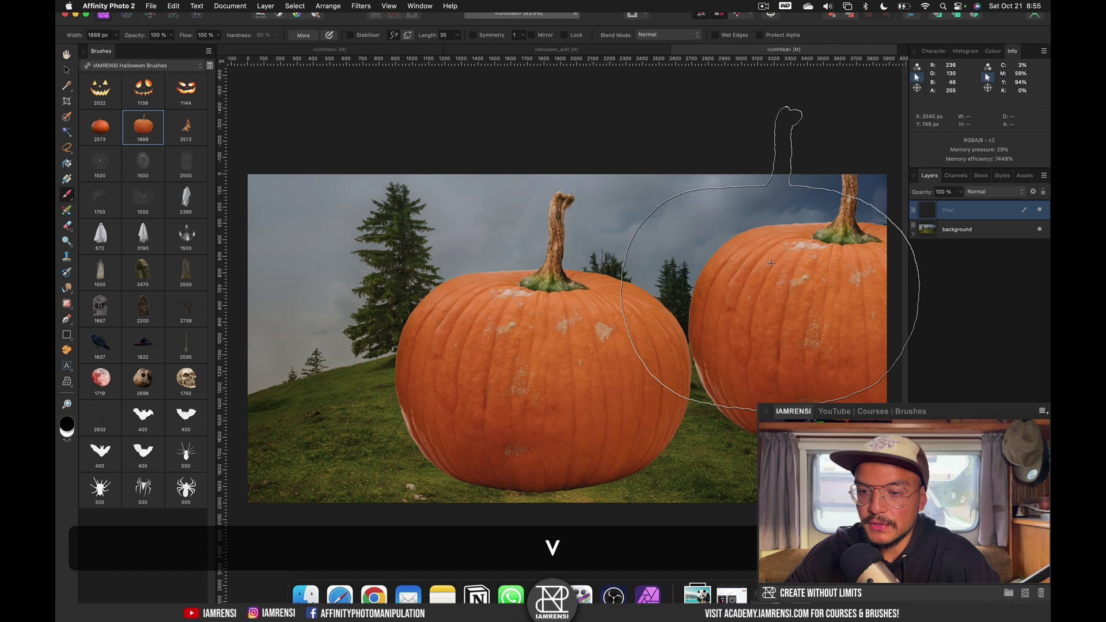
pyautogui.moveTo(688, 196); pyautogui.dragTo(546, 357)
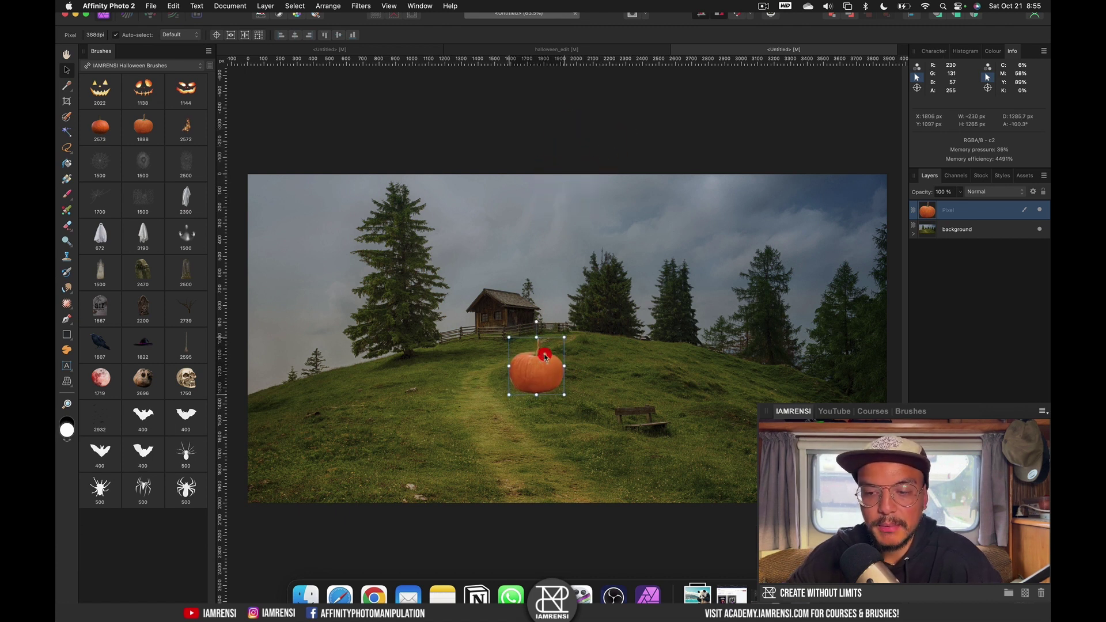
# On a new pixel layer, stamp the glowing triangle-eyed face (2022 px brush) onto the pumpkin at about 468 px wide
pyautogui.scroll(5, 546, 360)
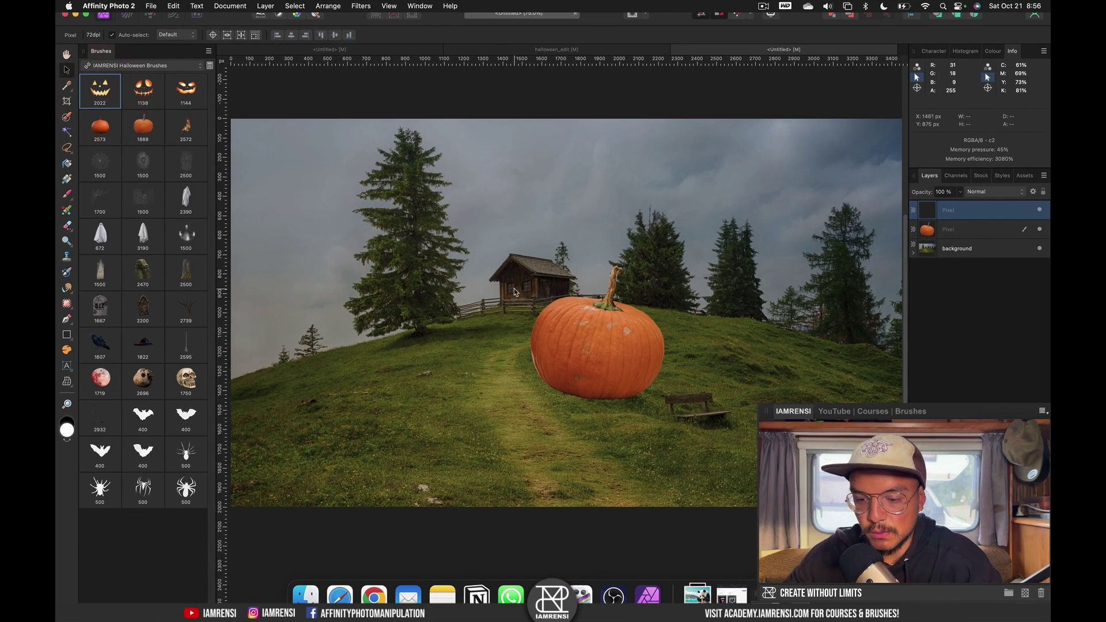
pyautogui.press('b')
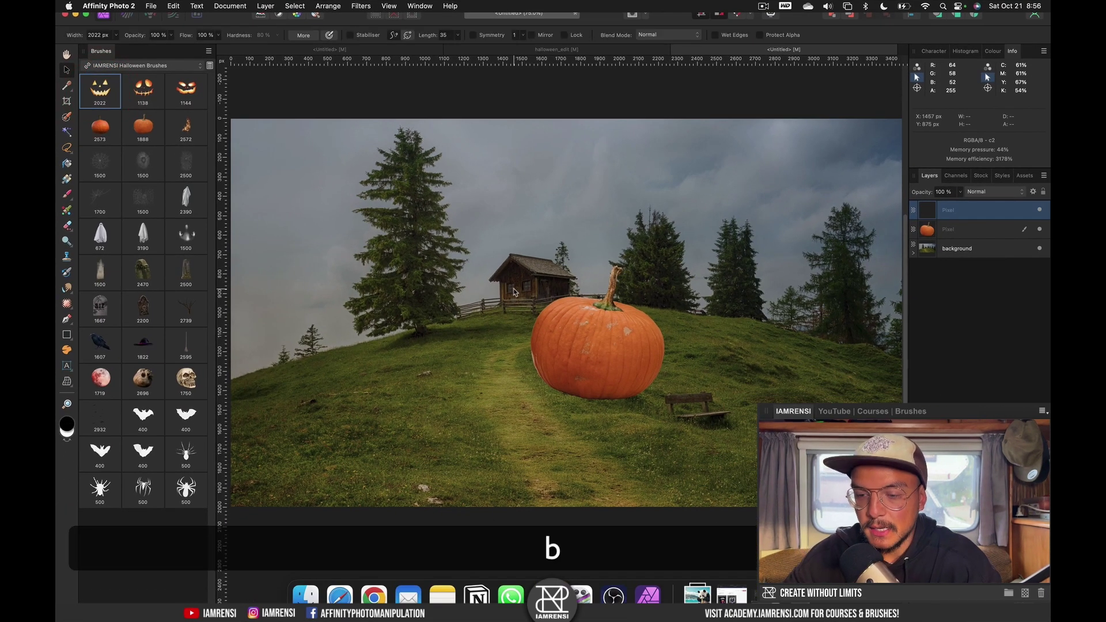
pyautogui.press('[')
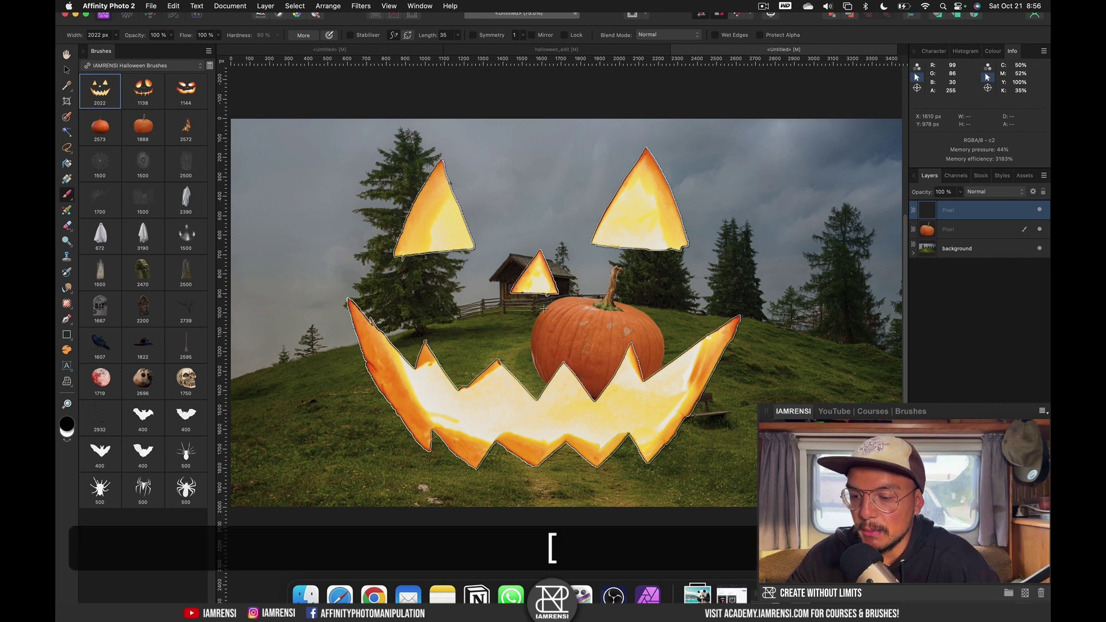
pyautogui.press('[')
pyautogui.press('[')
pyautogui.press('[')
pyautogui.press('[')
pyautogui.press('[')
pyautogui.press('[')
pyautogui.press('[')
pyautogui.press('[')
pyautogui.press('[')
pyautogui.press('[')
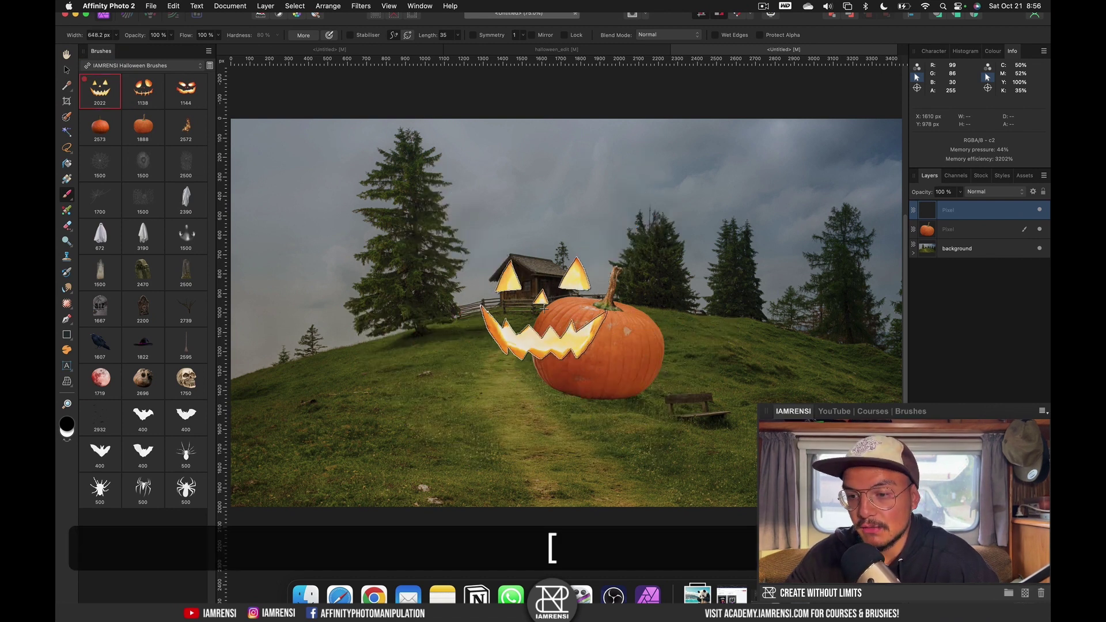
pyautogui.press('[')
pyautogui.press('[')
pyautogui.press('[')
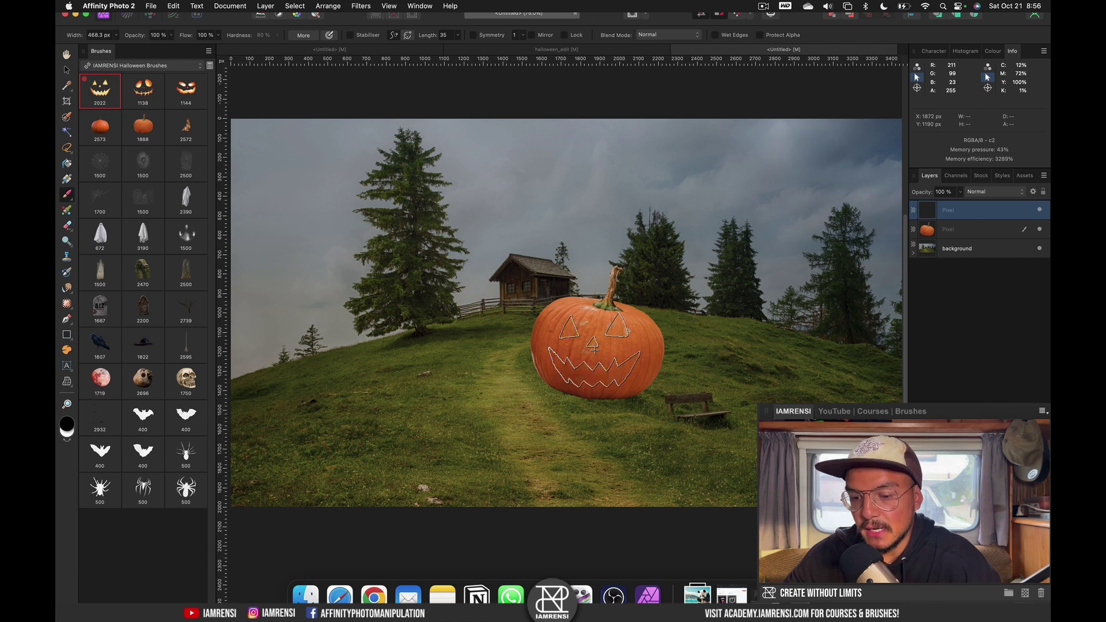
pyautogui.click(593, 347)
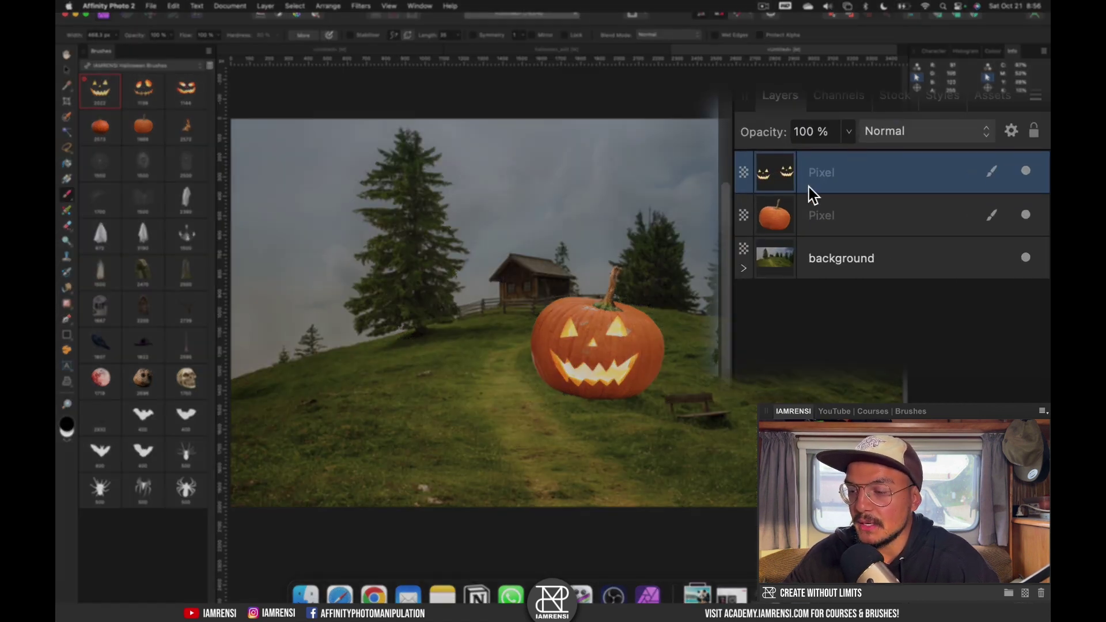
# Rotate the triangle-eyed face slightly clockwise to match the pumpkin's tilt
pyautogui.press('v')
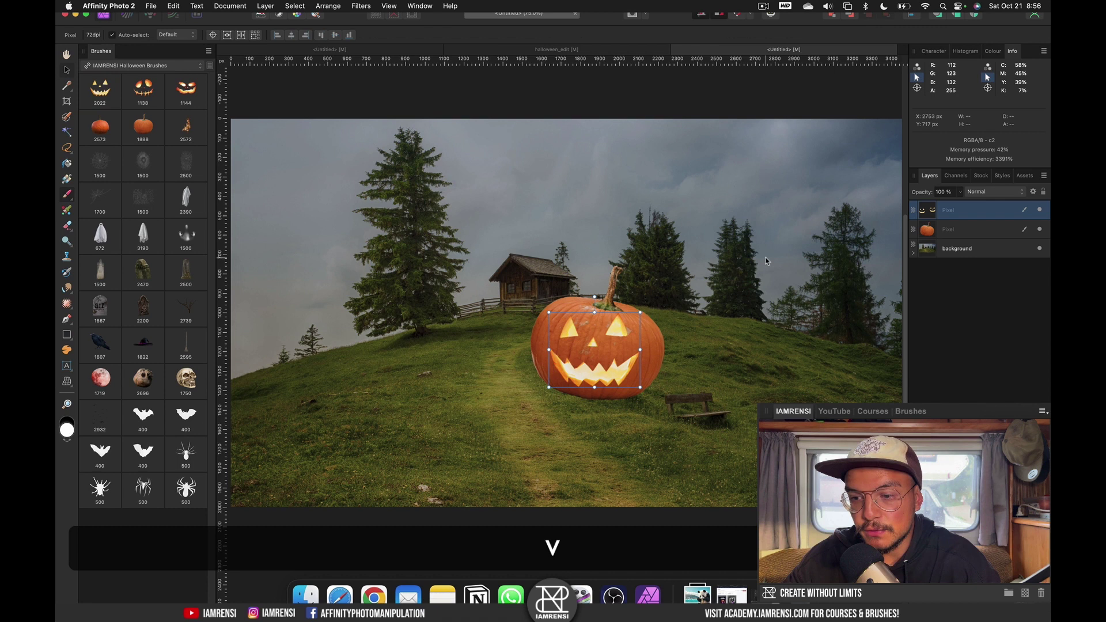
pyautogui.moveTo(595, 296); pyautogui.dragTo(609, 289)
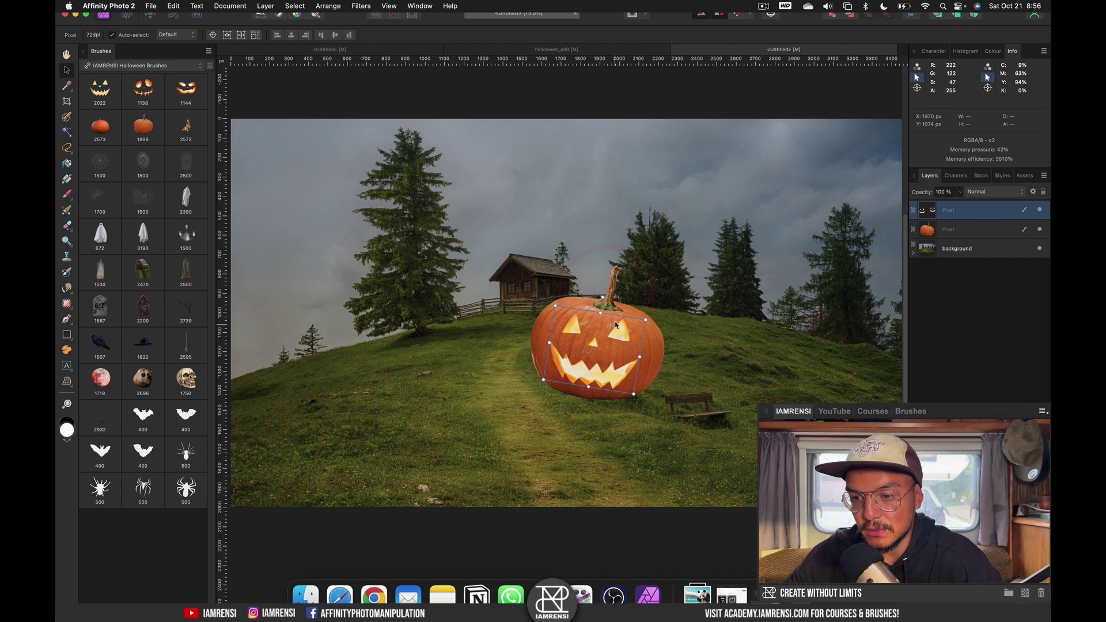
pyautogui.scroll(3, 609, 288)
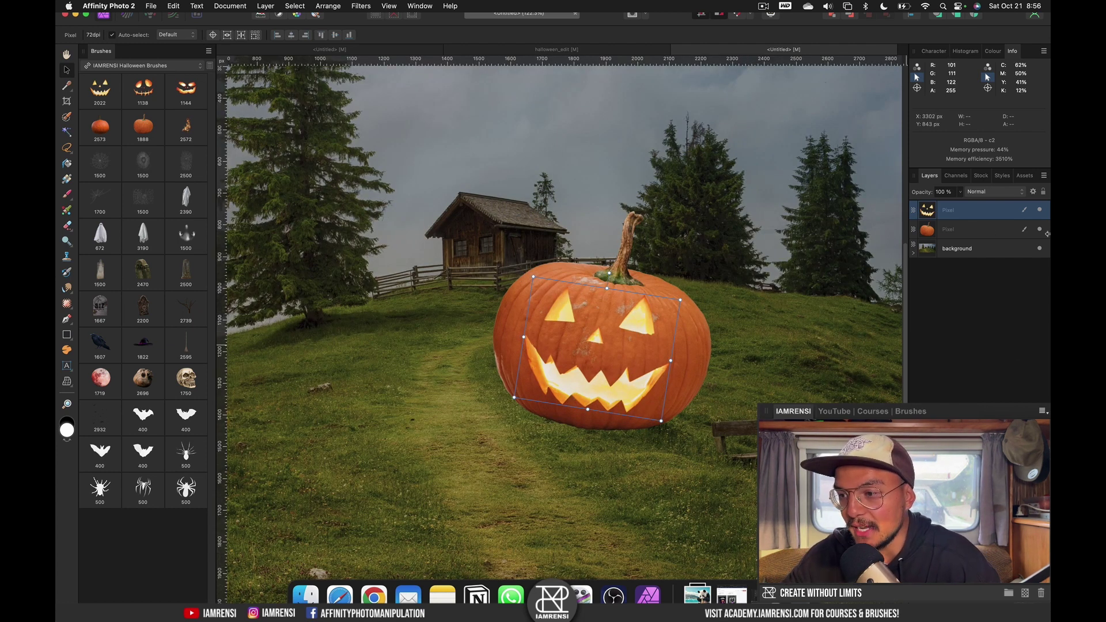
# Hide the triangle-eyed face and stamp the round-eyed stitched-mouth face (1138 px brush) on a new pixel layer at about 505 px wide
pyautogui.click(1039, 210)
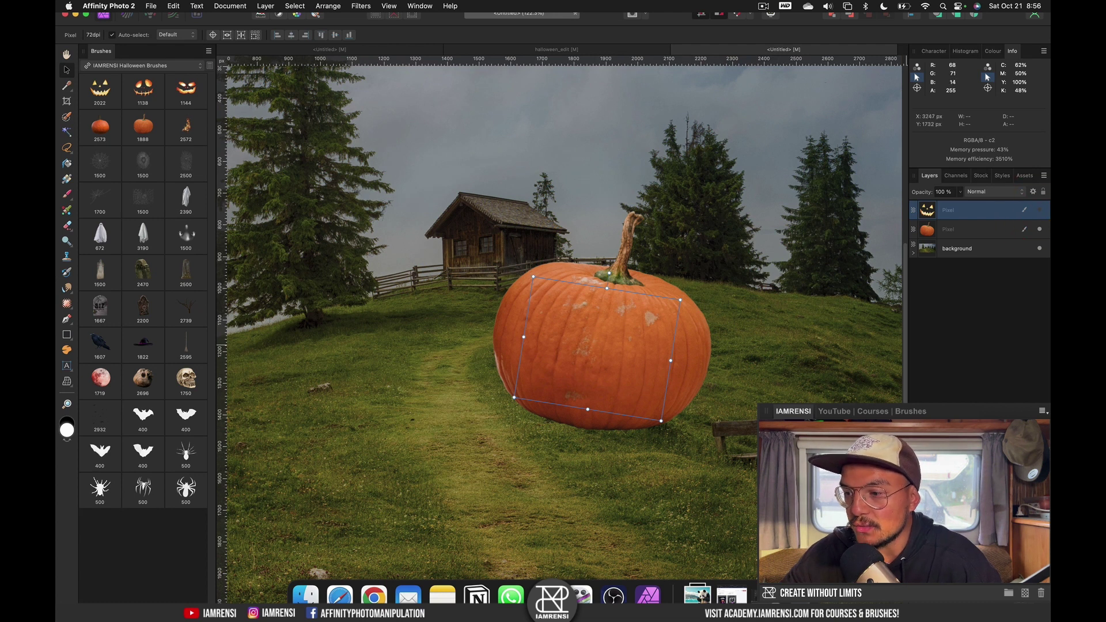
pyautogui.press('super+shift+n')
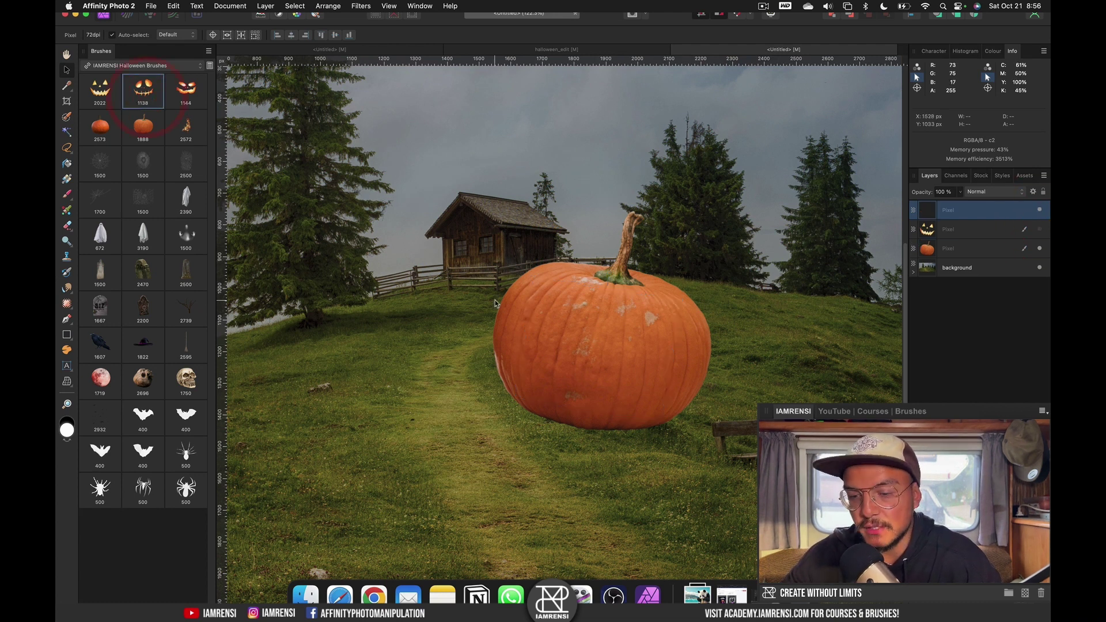
pyautogui.press('b')
pyautogui.press('[')
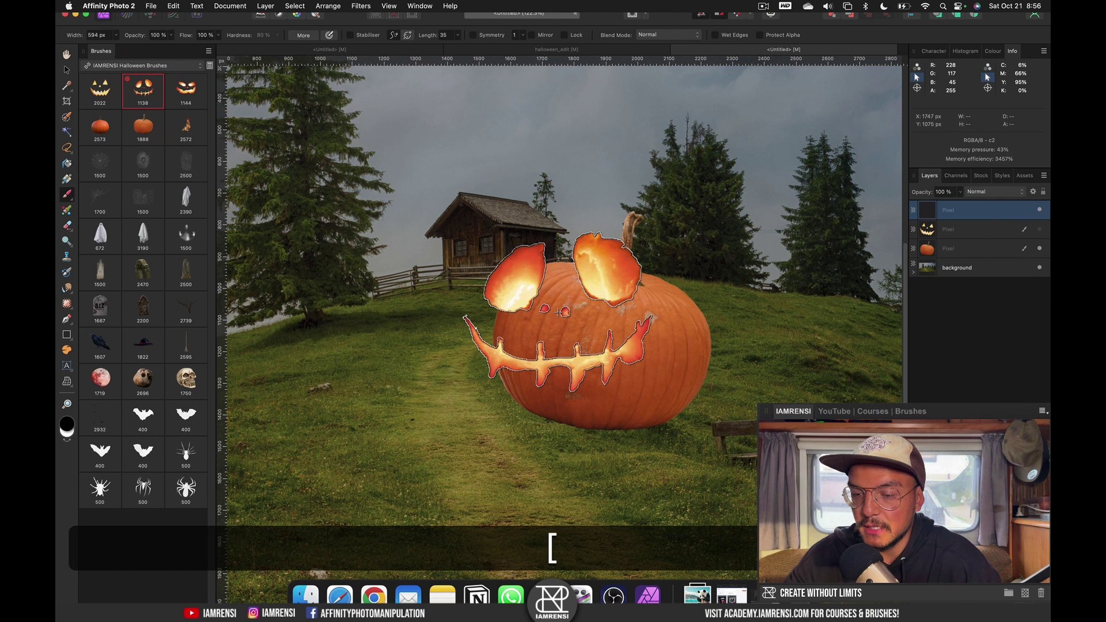
pyautogui.press('[')
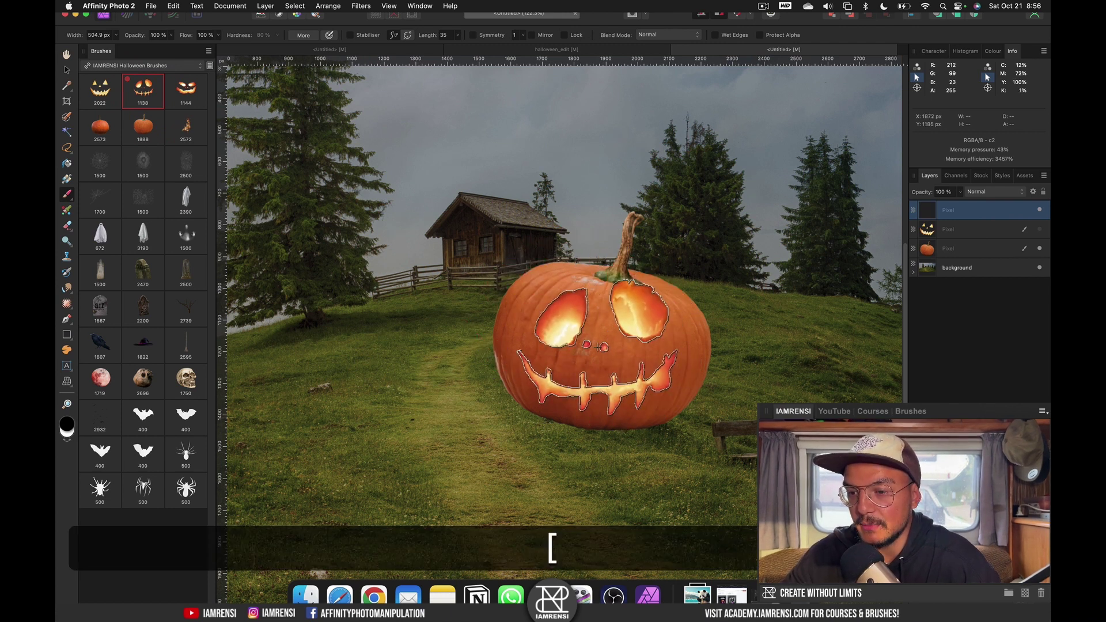
pyautogui.click(602, 346)
# Rotate the round-eyed face slightly clockwise and nudge it to fit the tilted pumpkin
pyautogui.press('v')
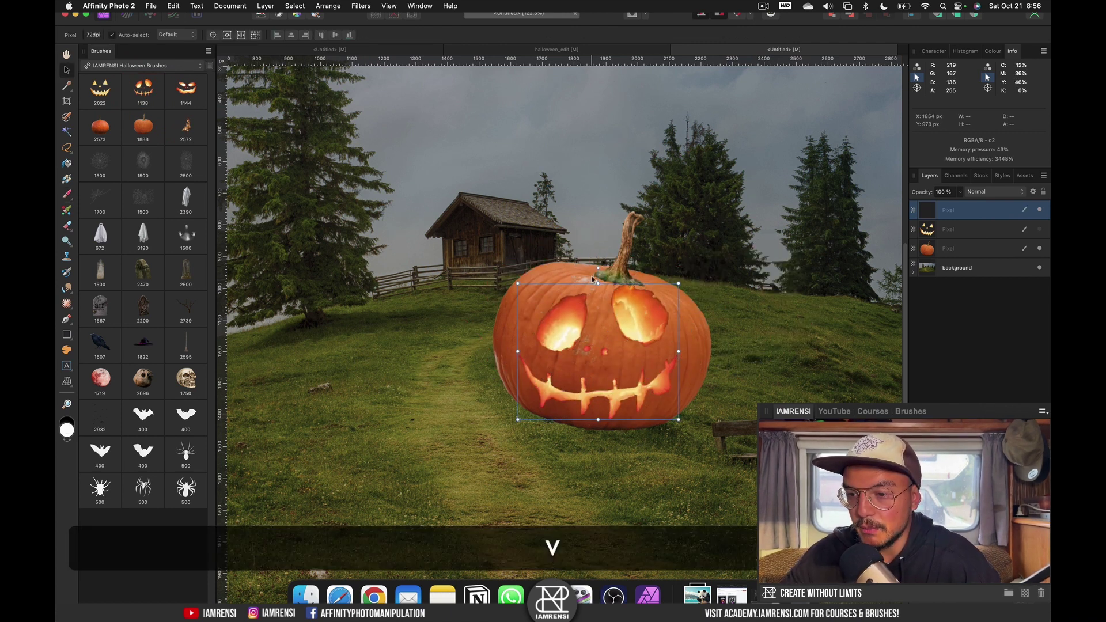
pyautogui.moveTo(597, 268); pyautogui.dragTo(618, 269)
pyautogui.moveTo(614, 324); pyautogui.dragTo(613, 323)
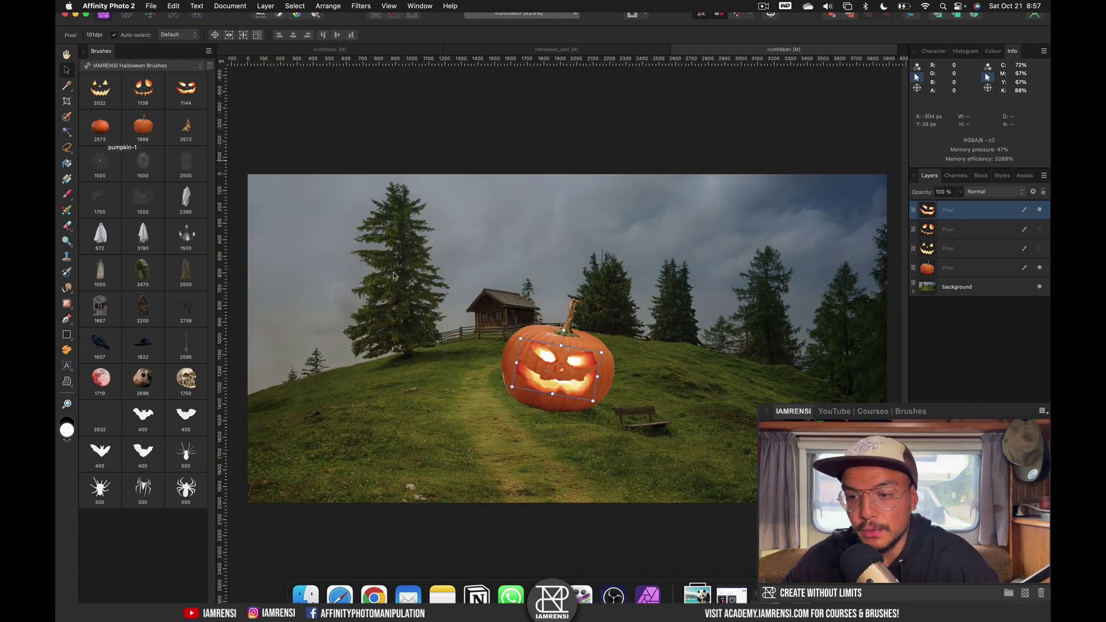
# Add a mask to the pumpkin group
pyautogui.click(991, 382)
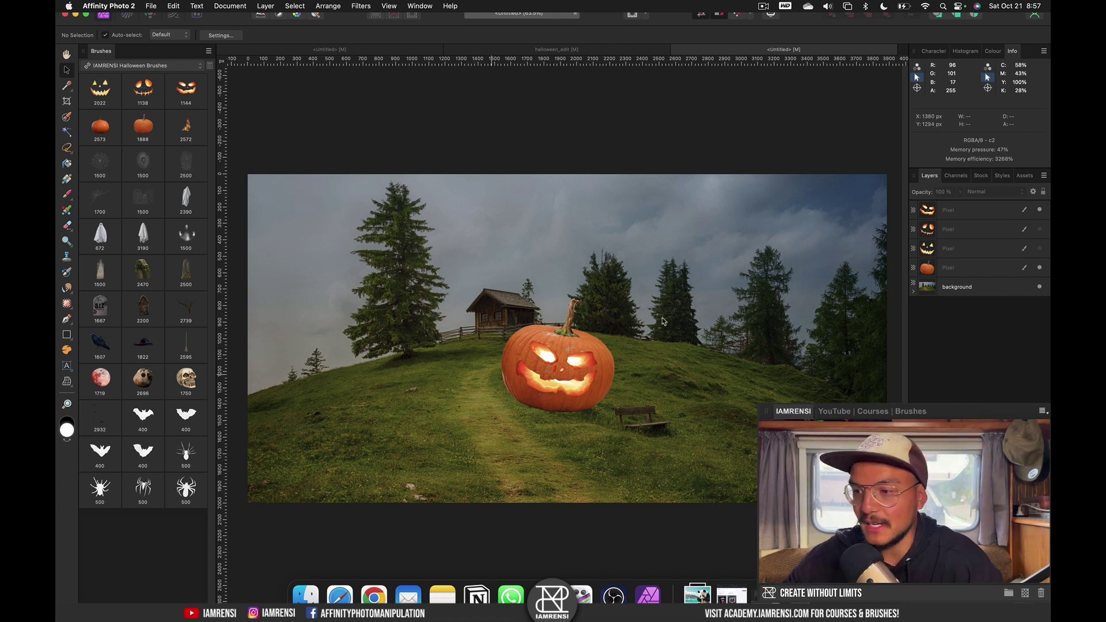
pyautogui.press('super+z')
pyautogui.scroll(5, 535, 403)
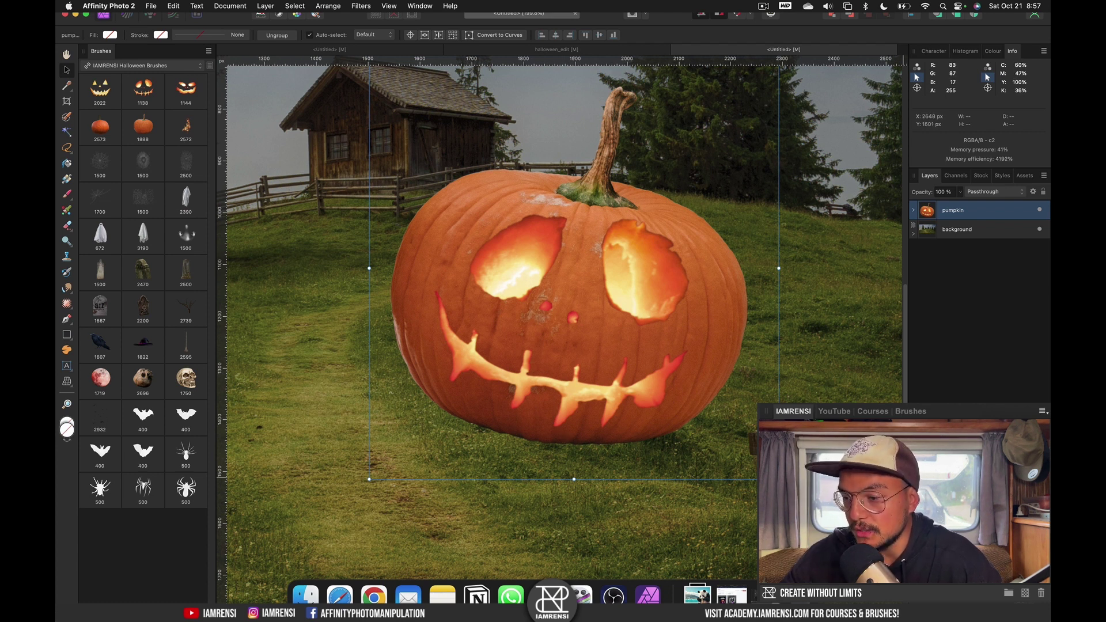
pyautogui.keyDown('alt'); pyautogui.click(960, 592); pyautogui.keyUp('alt')
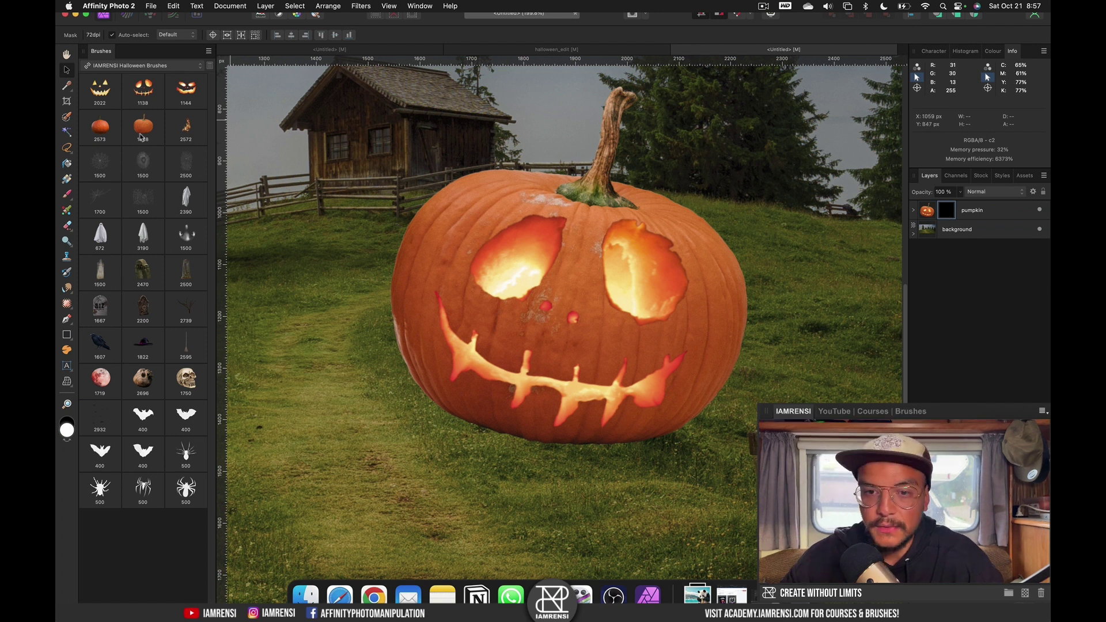
# Load the IAMRENSI Nature Brushes set and ready its 700 px wide grass-strip brush for painting on the mask
pyautogui.click(118, 64)
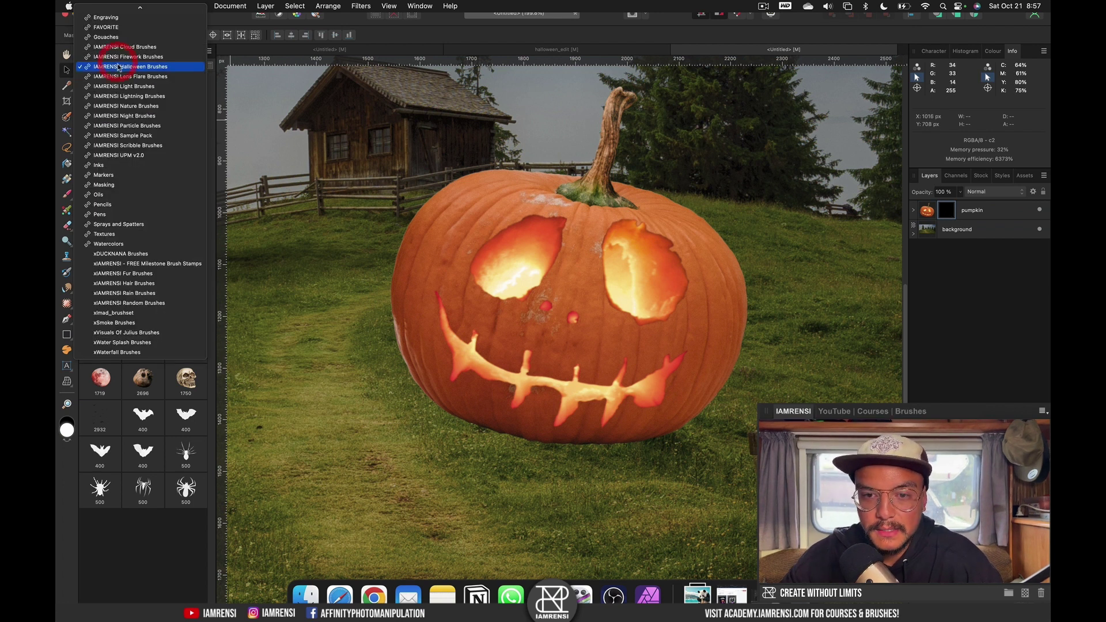
pyautogui.click(112, 108)
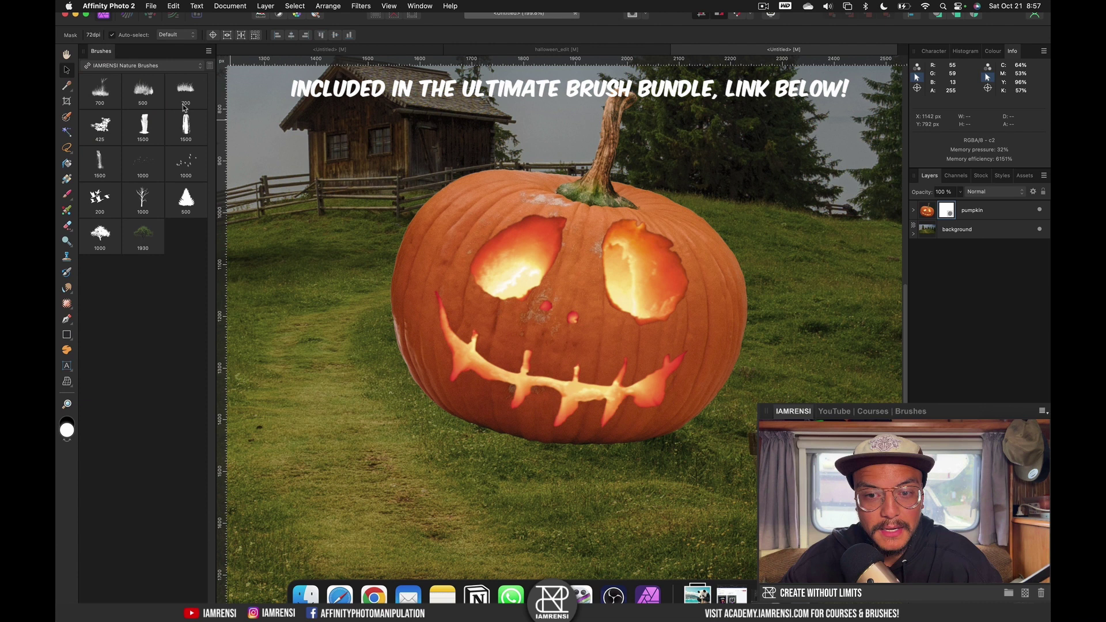
pyautogui.press('b')
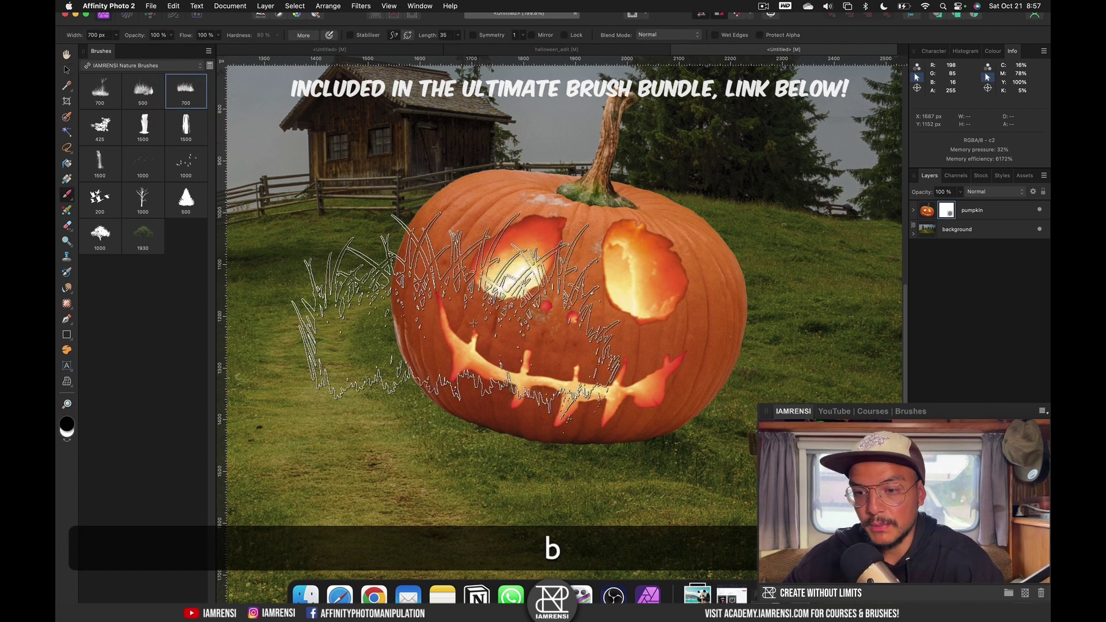
# Paint grass blades into the mask along the pumpkin's lower edge, reducing the brush to about 252 px
pyautogui.press('[')
pyautogui.click(490, 343)
pyautogui.press(']')
pyautogui.press('super+z')
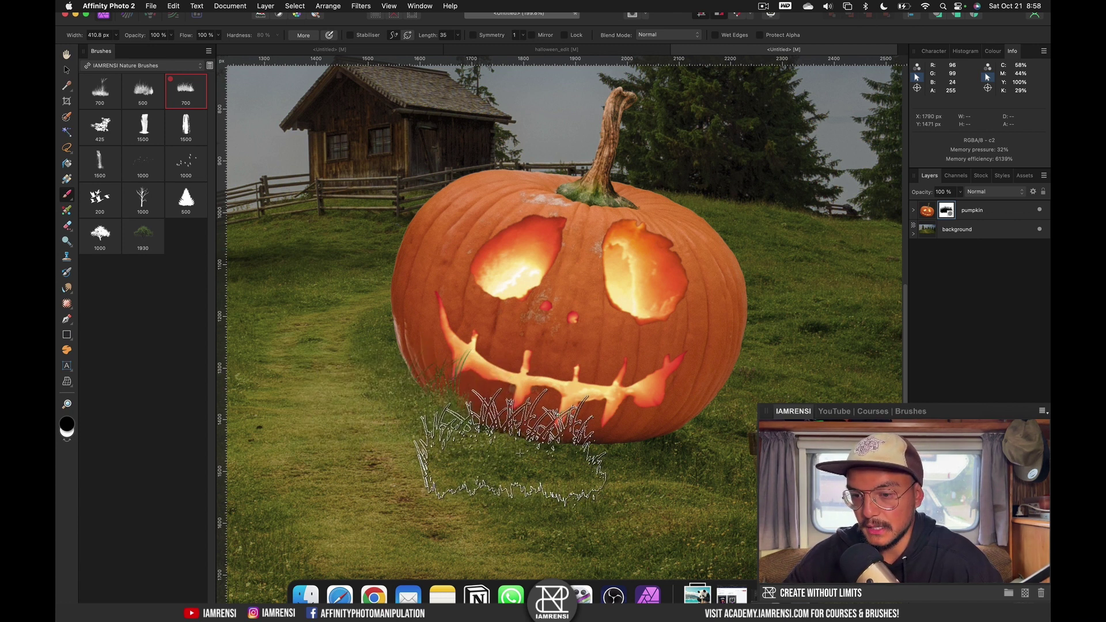
pyautogui.click(507, 417)
pyautogui.press('[')
pyautogui.moveTo(508, 425)
pyautogui.mouseDown()
pyautogui.moveTo(551, 425)
pyautogui.moveTo(558, 441)
pyautogui.moveTo(712, 430)
pyautogui.mouseUp()
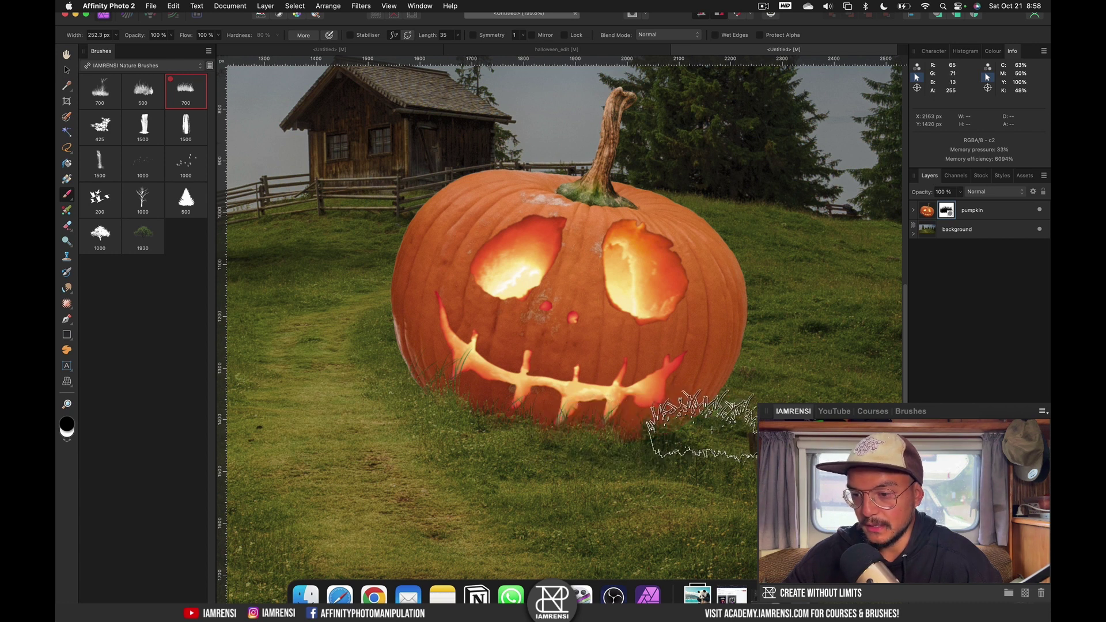
# Switch back to the IAMRENSI Halloween Brushes set and select the pumpkin group
pyautogui.click(144, 66)
pyautogui.click(145, 77)
pyautogui.press('v')
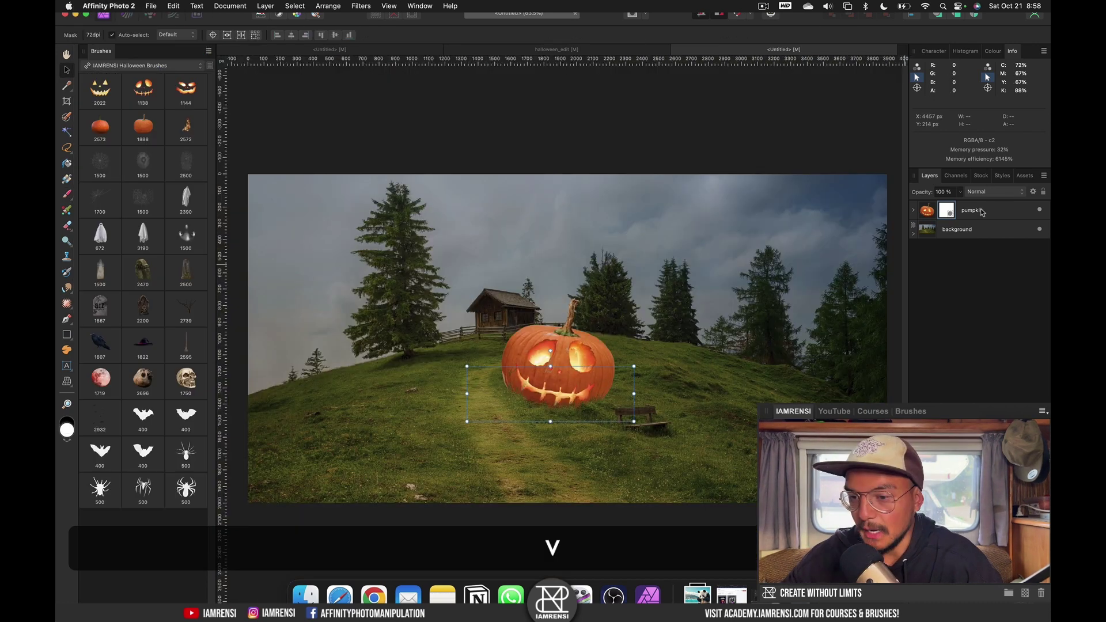
pyautogui.click(981, 211)
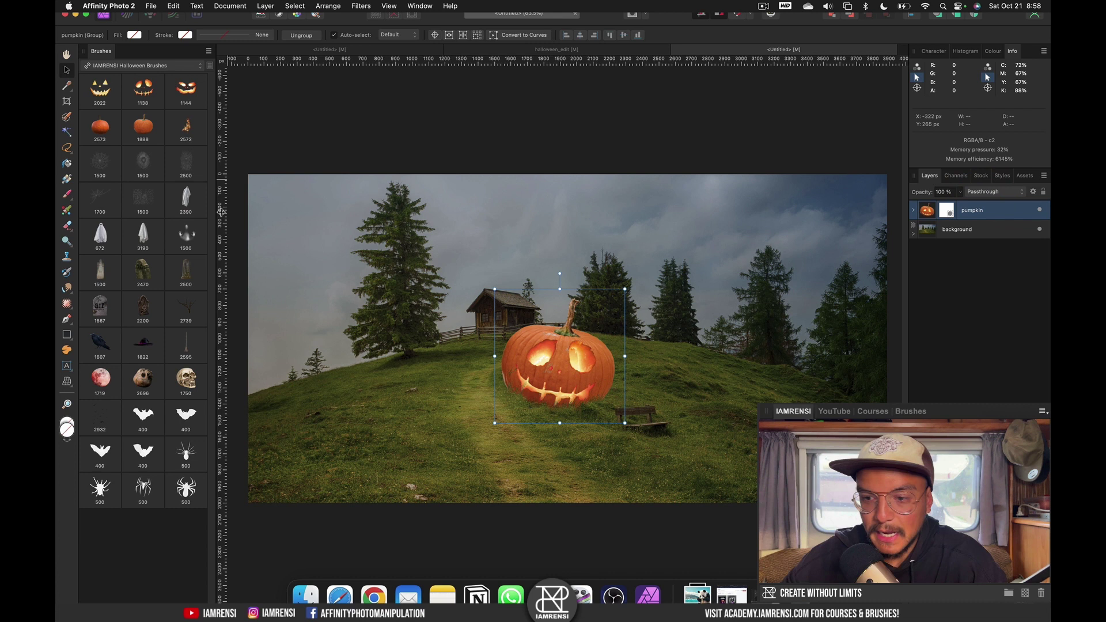
# Try the flame brush reduced to 970 px on the pumpkin and beside it, undoing the flame stamps
pyautogui.click(186, 126)
pyautogui.press('b')
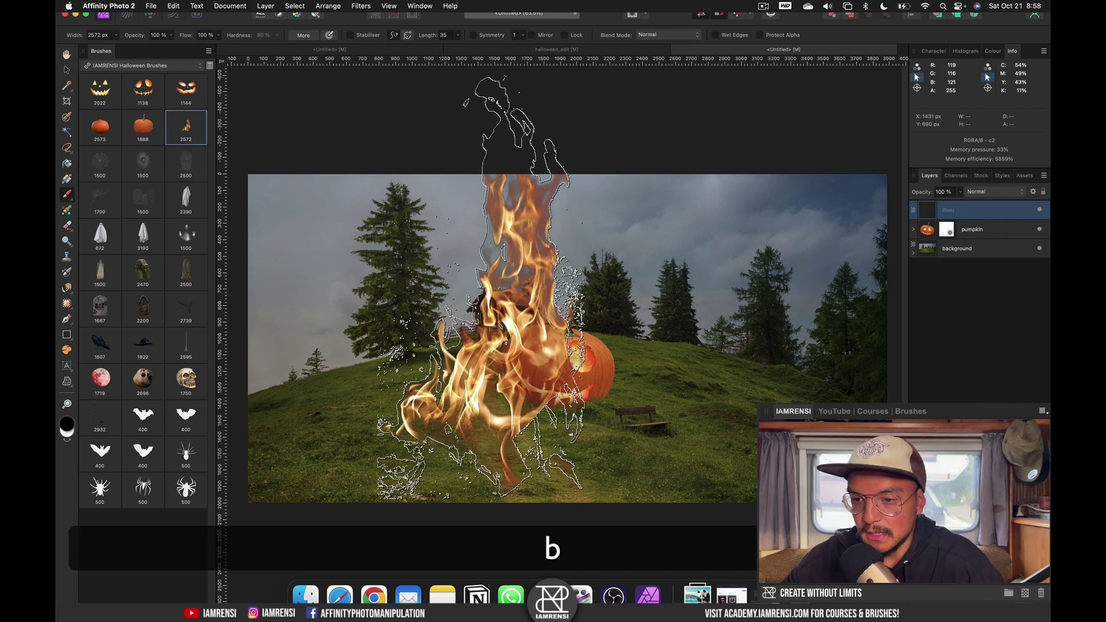
pyautogui.press('[')
pyautogui.press('[')
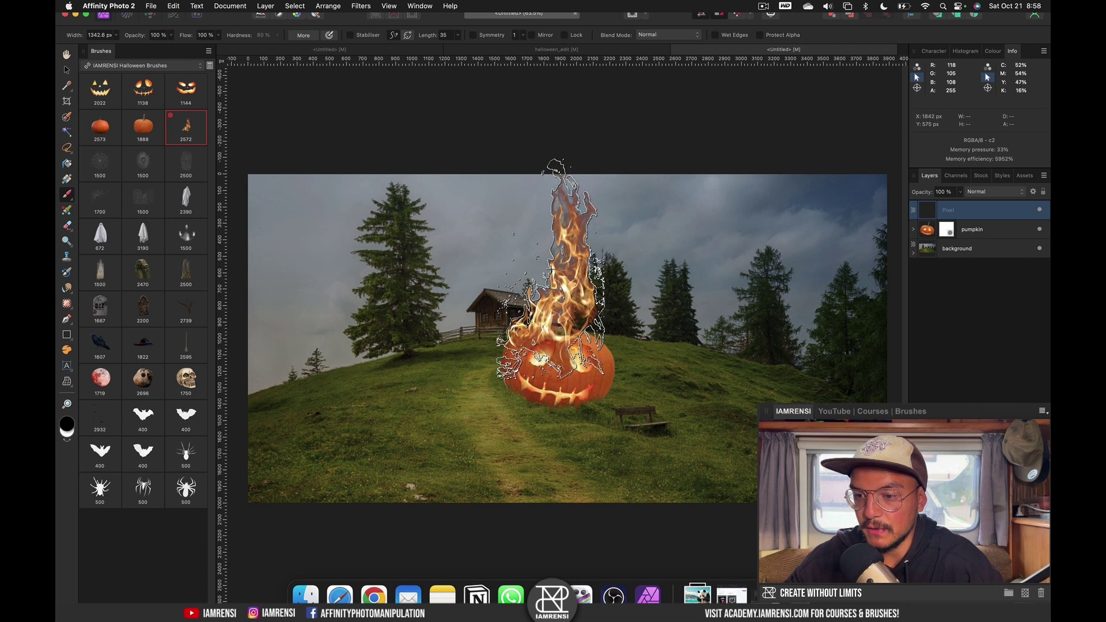
pyautogui.press('[')
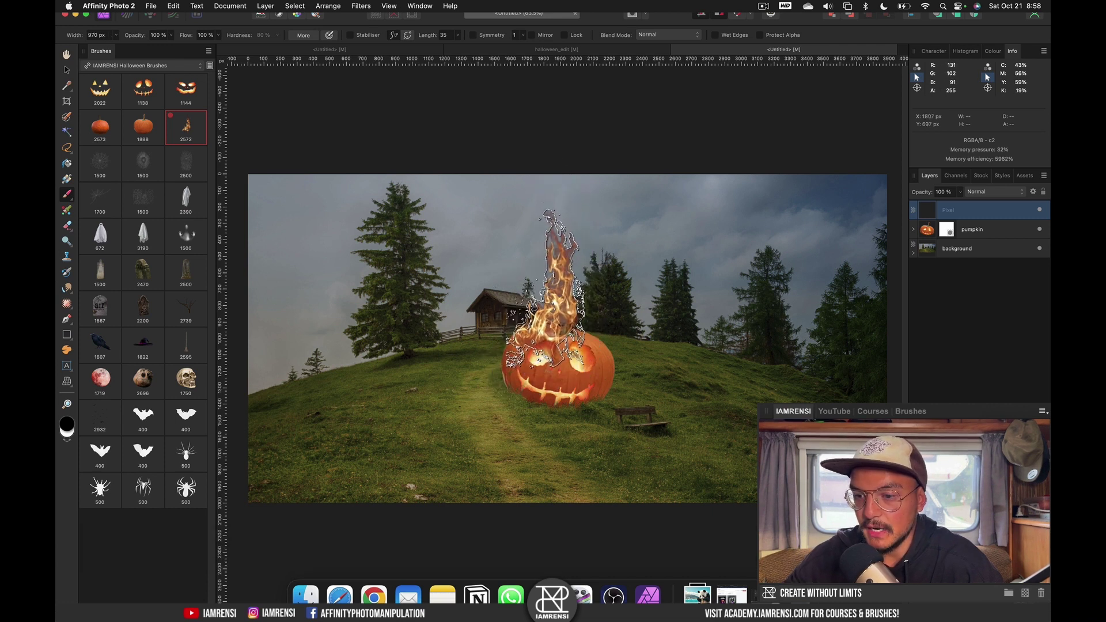
pyautogui.press('super+z')
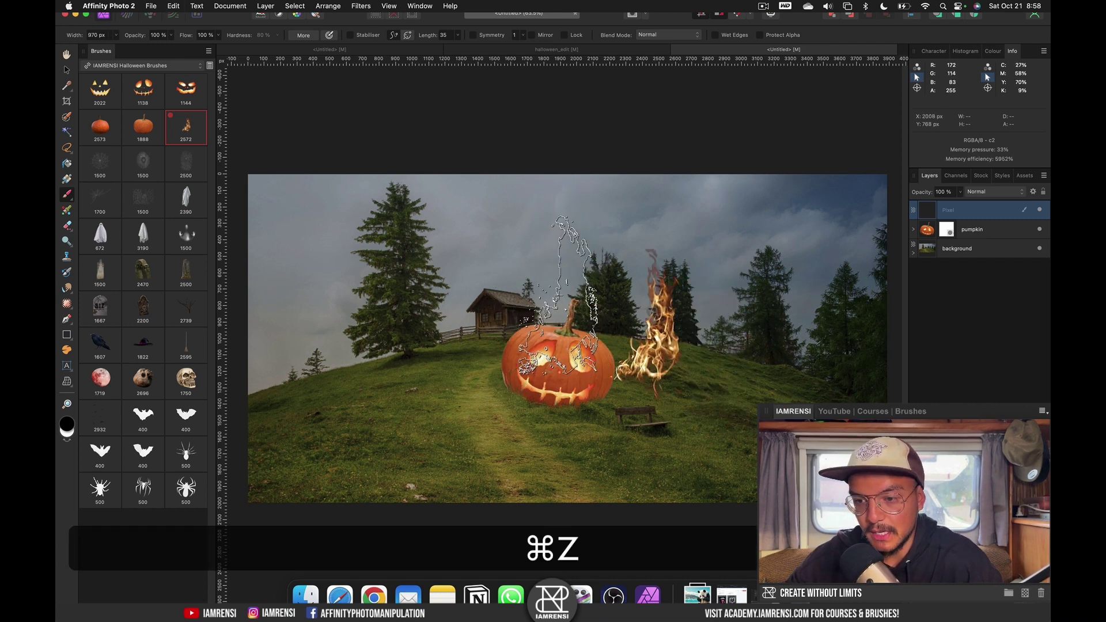
pyautogui.press('super+z')
# Stamp the 1500 px round cobweb over the right-hand trees and the denser 1500 px cobweb over the large left tree
pyautogui.click(99, 161)
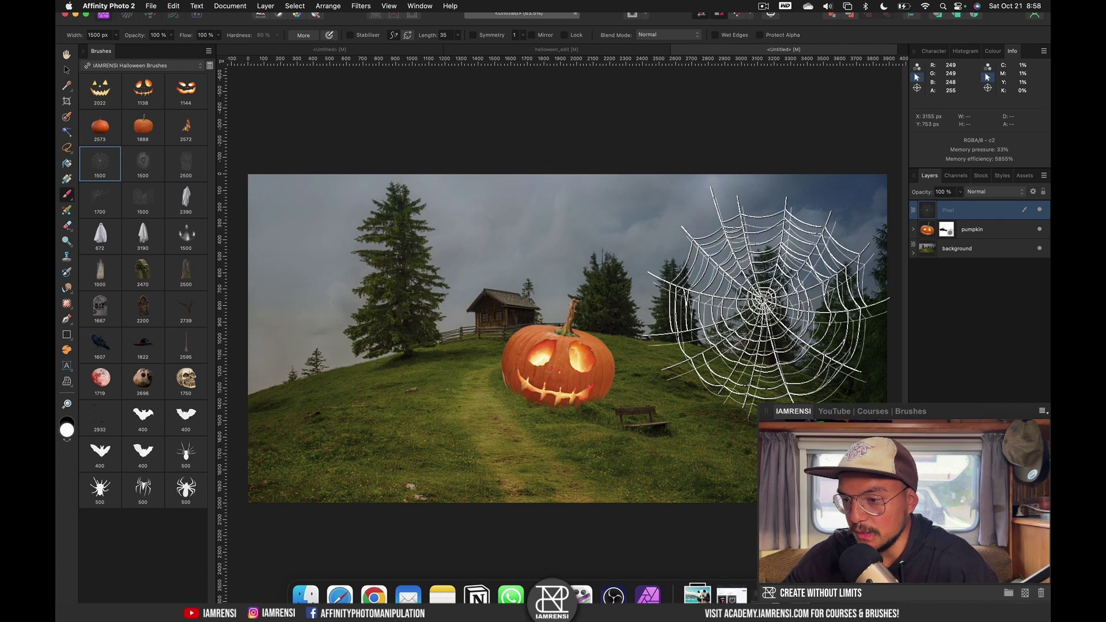
pyautogui.click(763, 297)
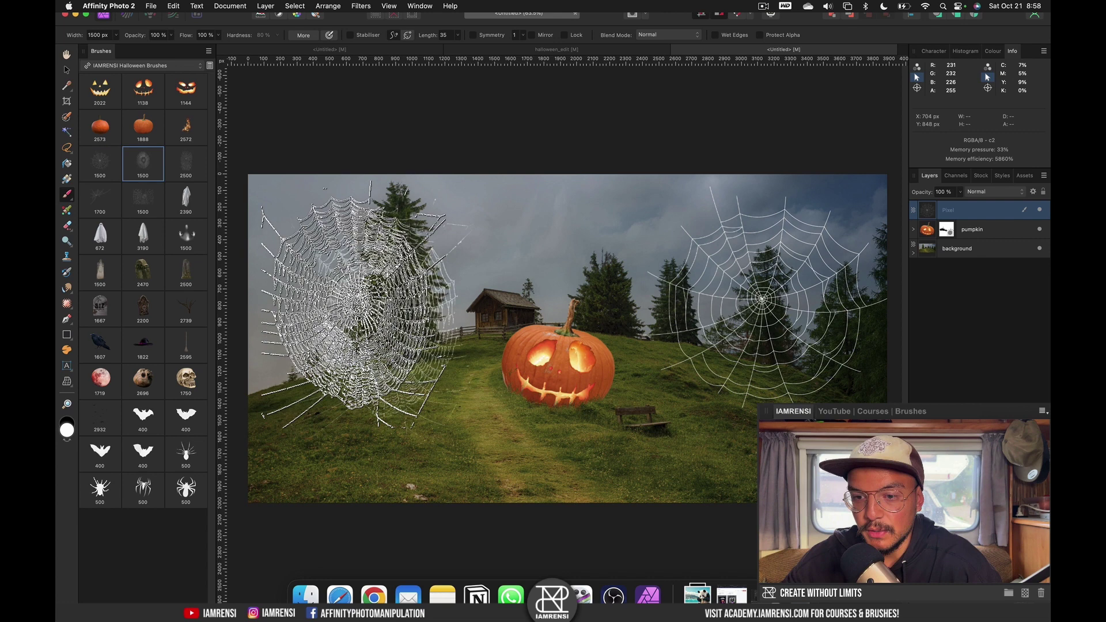
pyautogui.click(354, 304)
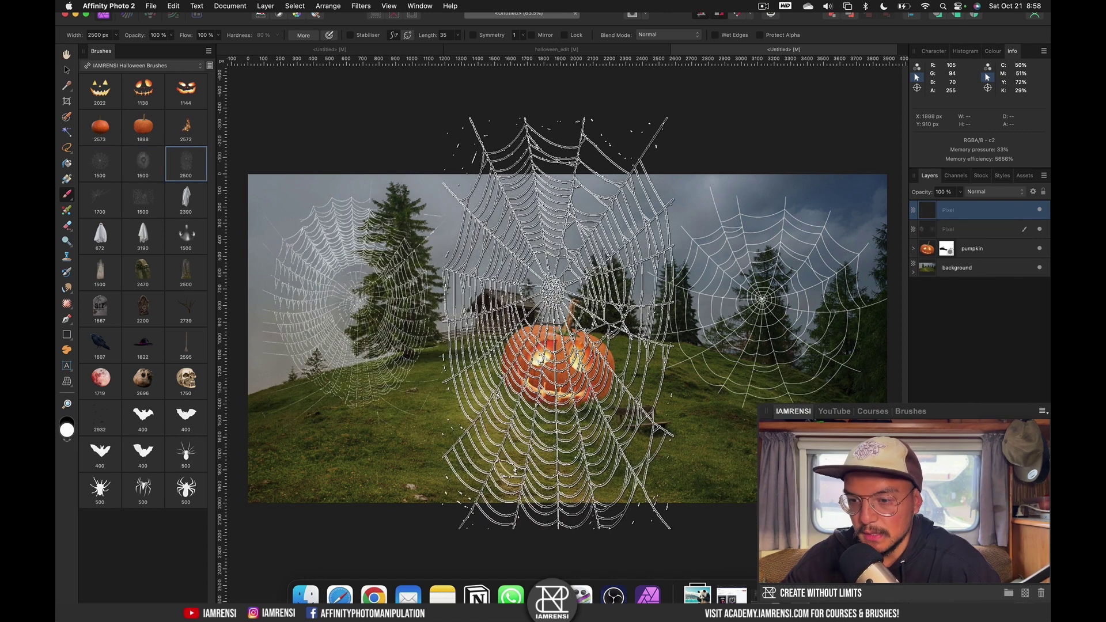
# Stamp the tall cobweb at about 1806 px, the corner cobweb and the ragged cobweb around the cabin, each on its own layer
pyautogui.press('[')
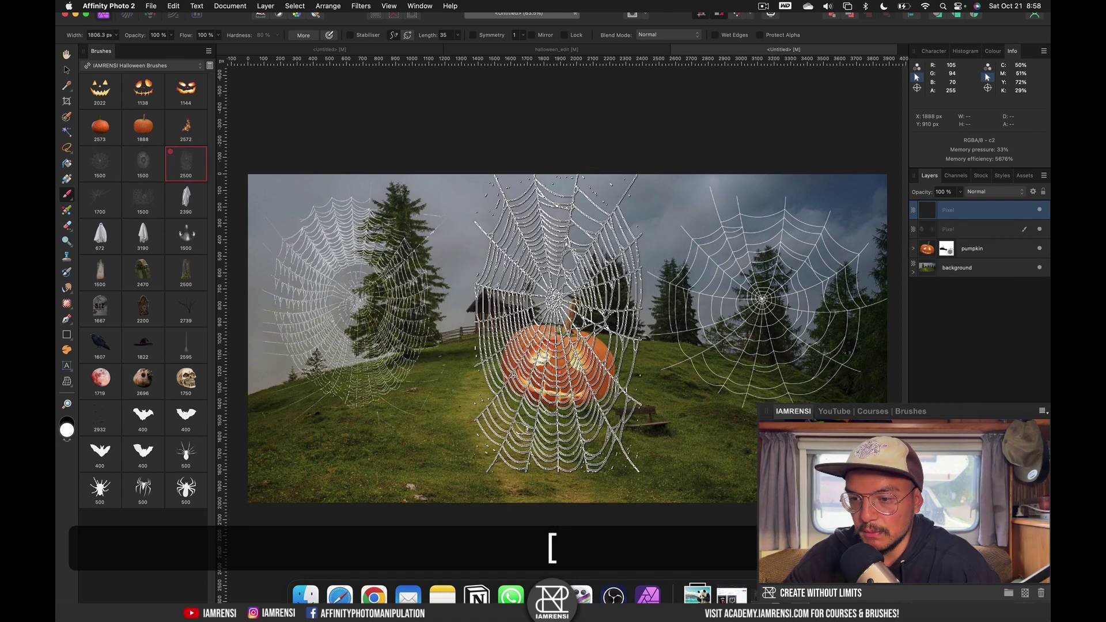
pyautogui.click(539, 291)
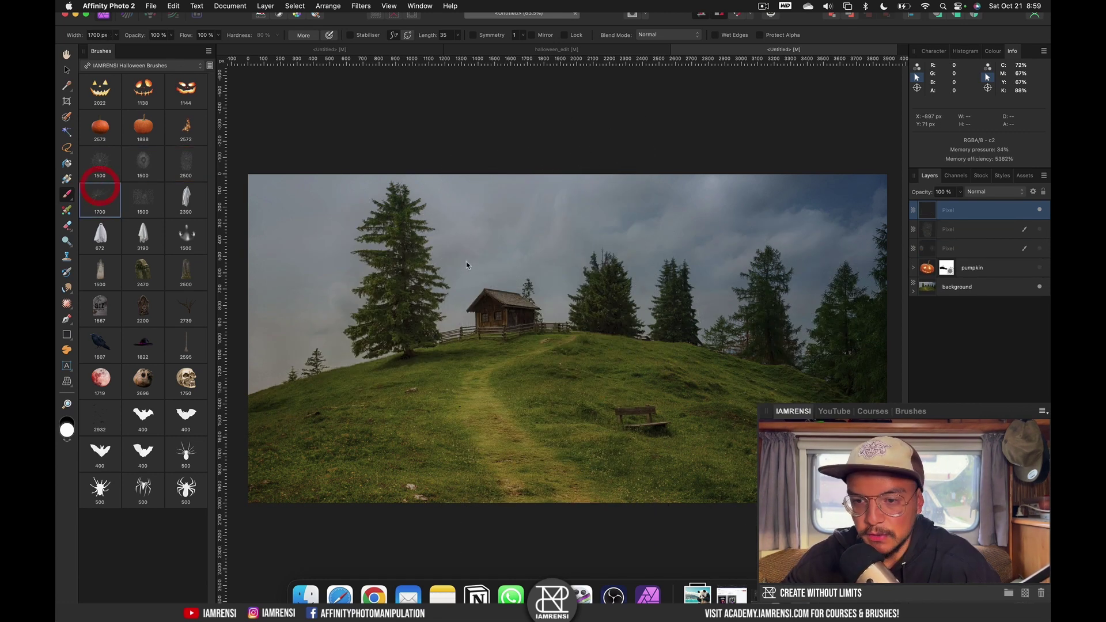
pyautogui.moveTo(467, 264); pyautogui.dragTo(519, 308)
pyautogui.press('v')
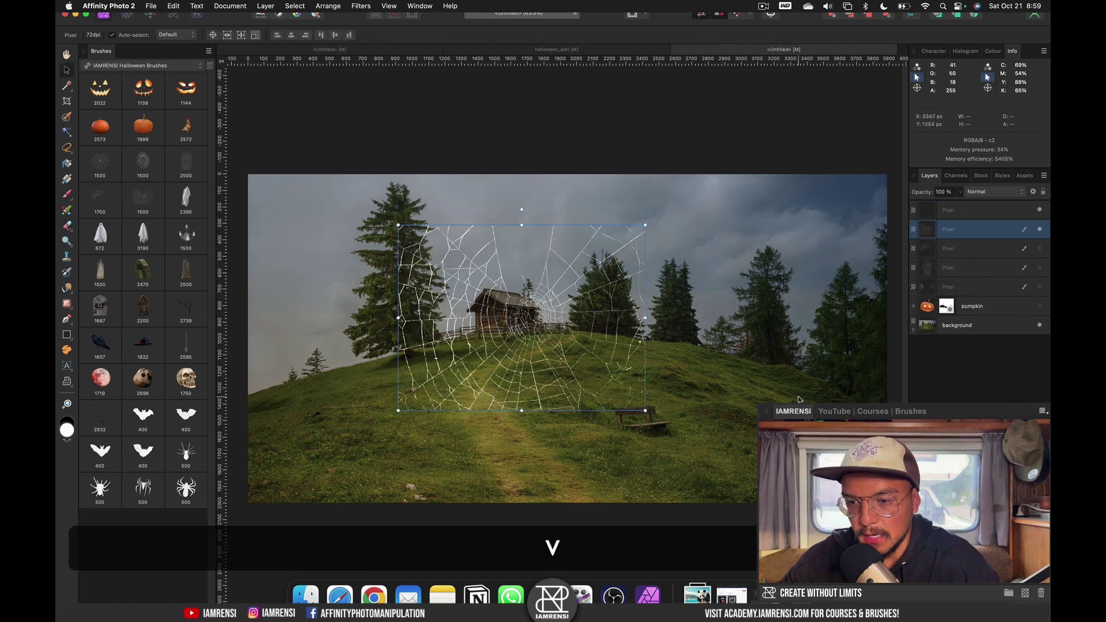
# Leave only the layer with the two round cobwebs visible and add a new pixel layer above it
pyautogui.scroll(5, 505, 355)
pyautogui.scroll(-2, 529, 270)
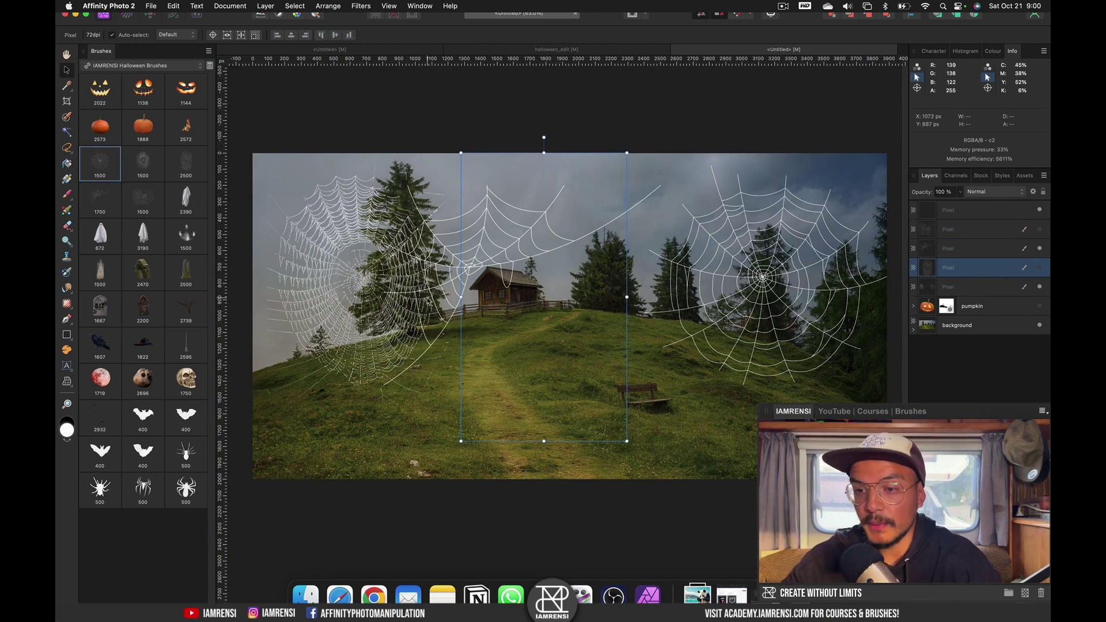
pyautogui.click(1039, 248)
pyautogui.click(993, 287)
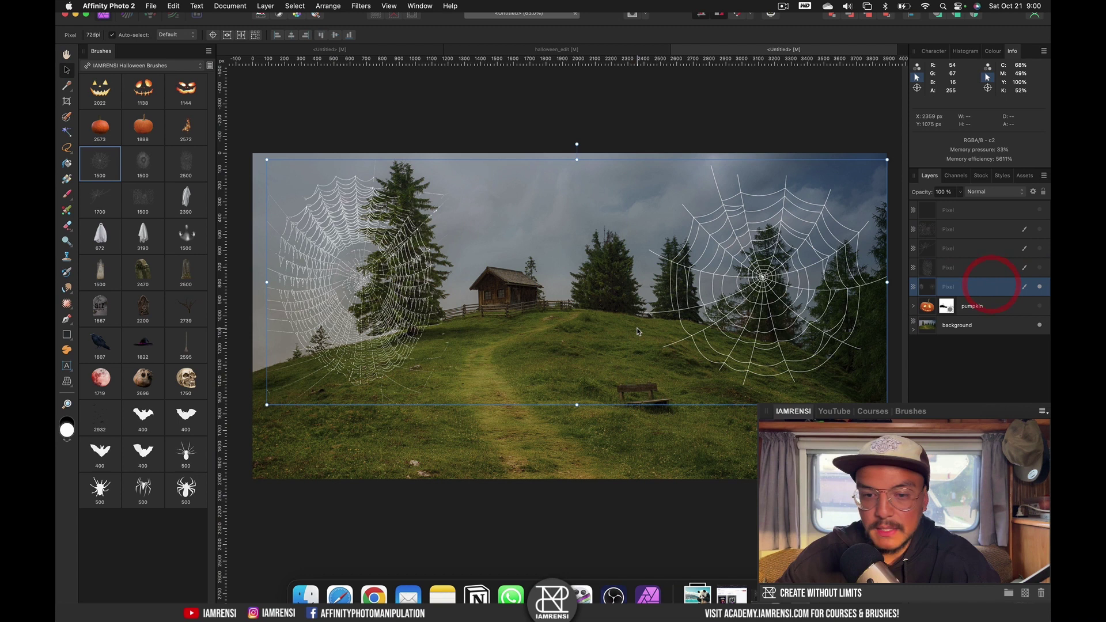
pyautogui.press('super+shift+n')
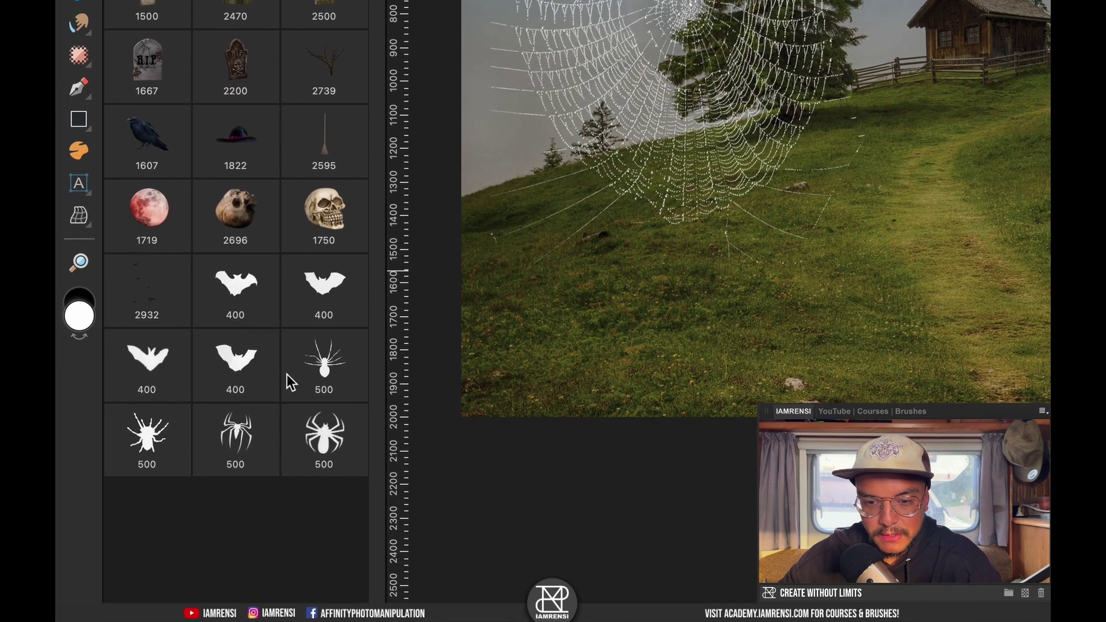
# Move the cobweb layer so the round web sits above the cabin, and try the thin-legged 500 px spider at its centre
pyautogui.click(323, 368)
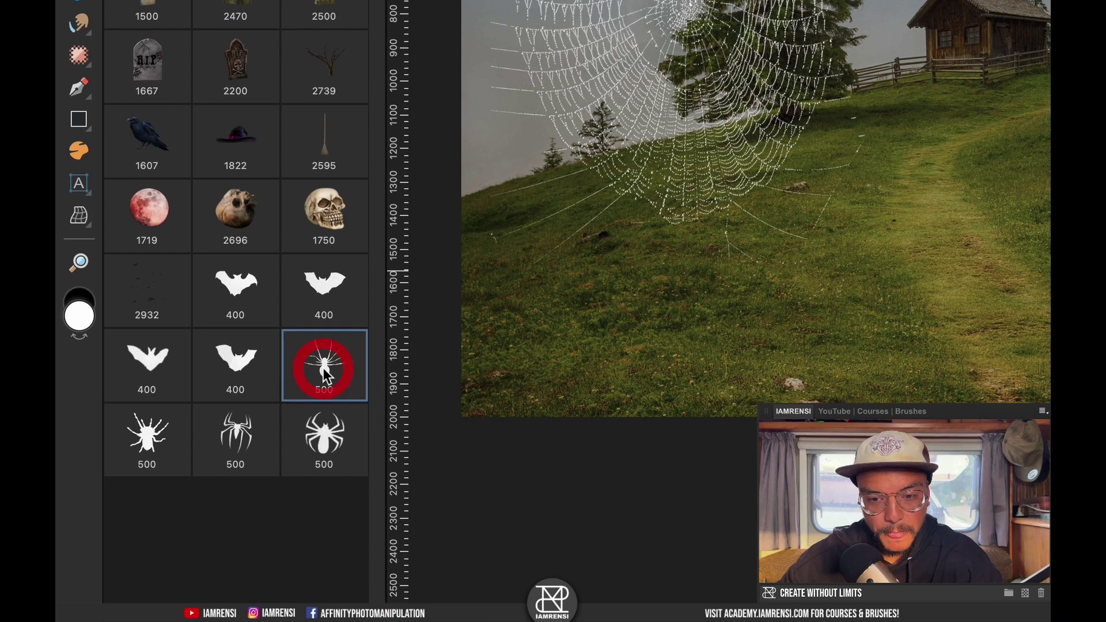
pyautogui.press('b')
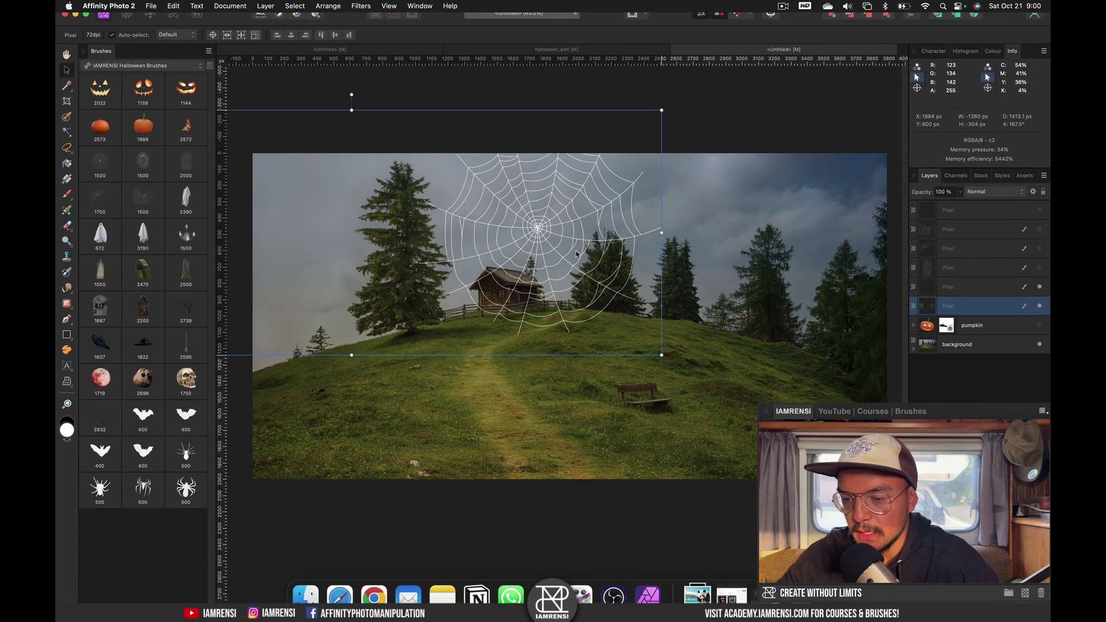
pyautogui.click(576, 251)
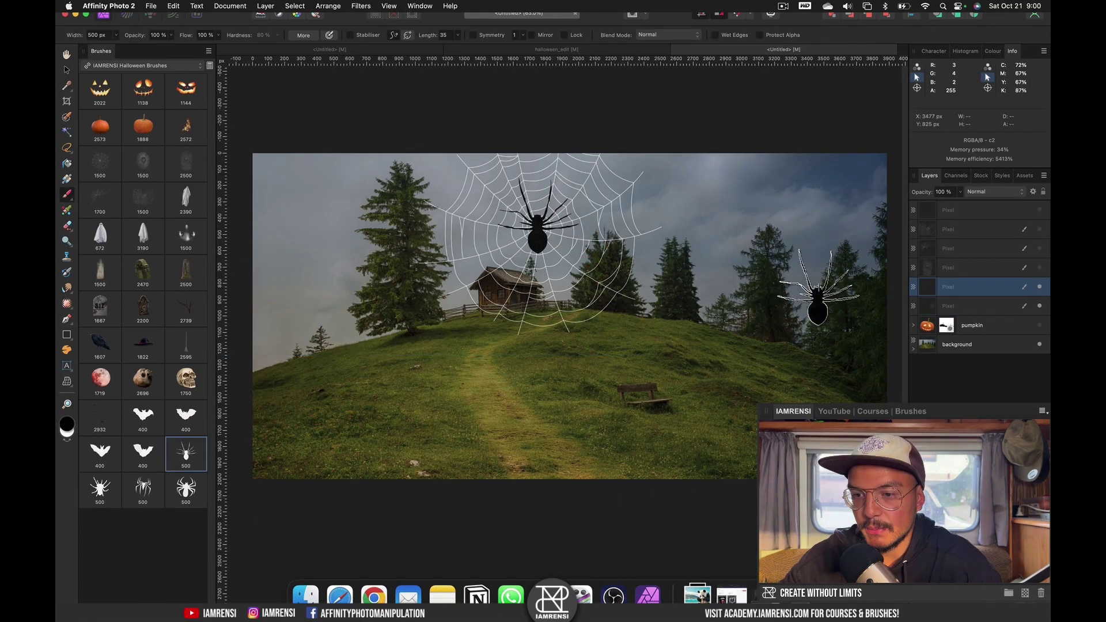
pyautogui.press('super+z')
pyautogui.press('super+z')
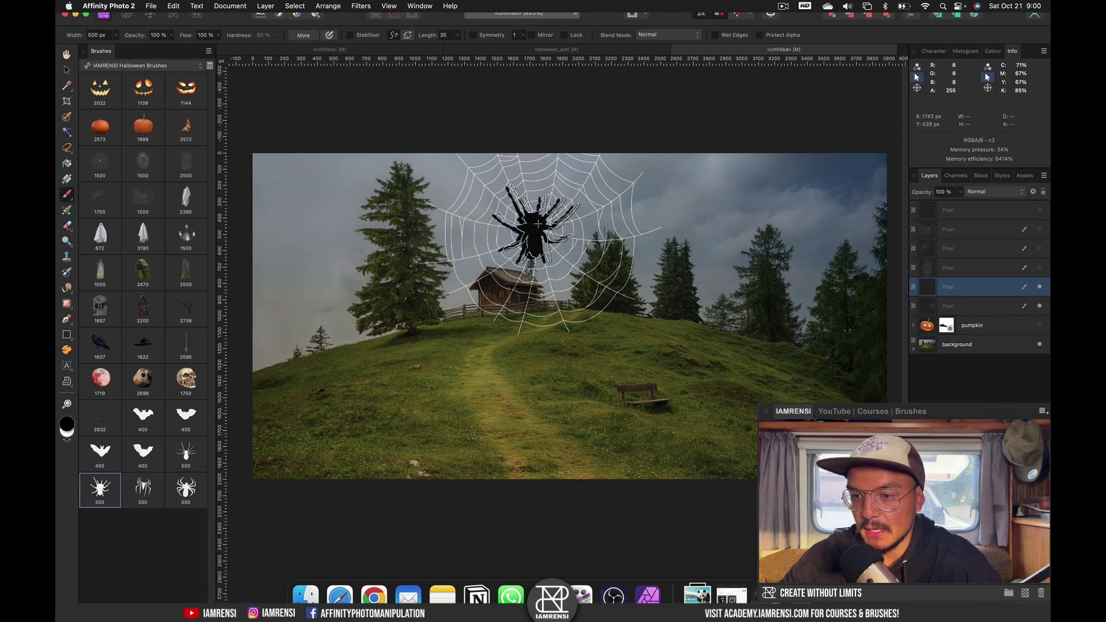
# Try the second and third 500 px spider brushes at the centre of the round cobweb, undoing each stamp
pyautogui.click(538, 230)
pyautogui.press('super+z')
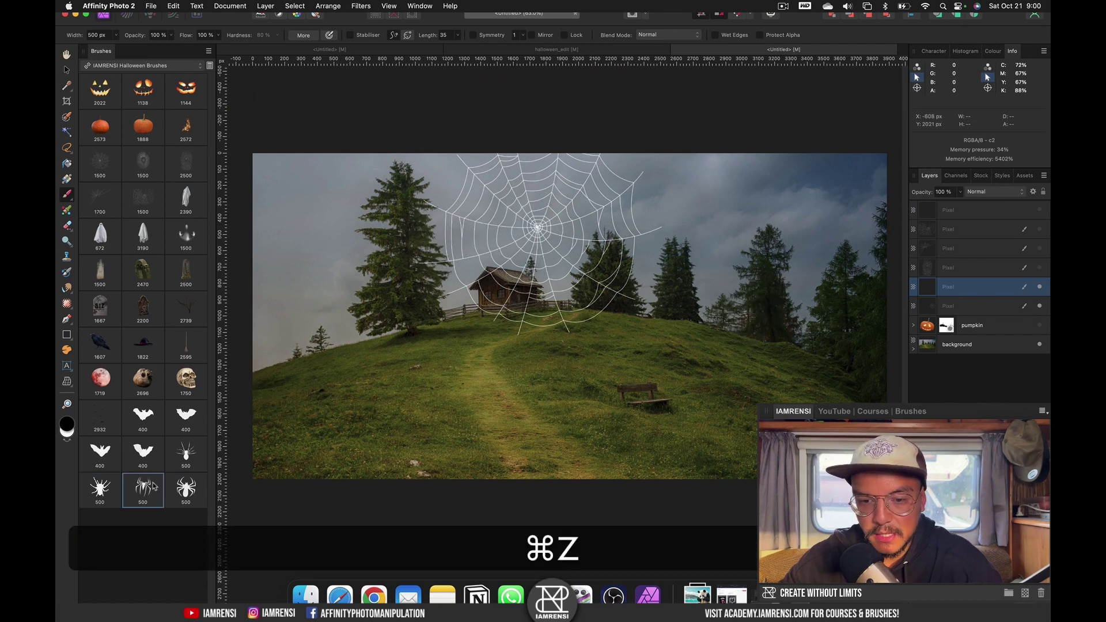
pyautogui.click(530, 231)
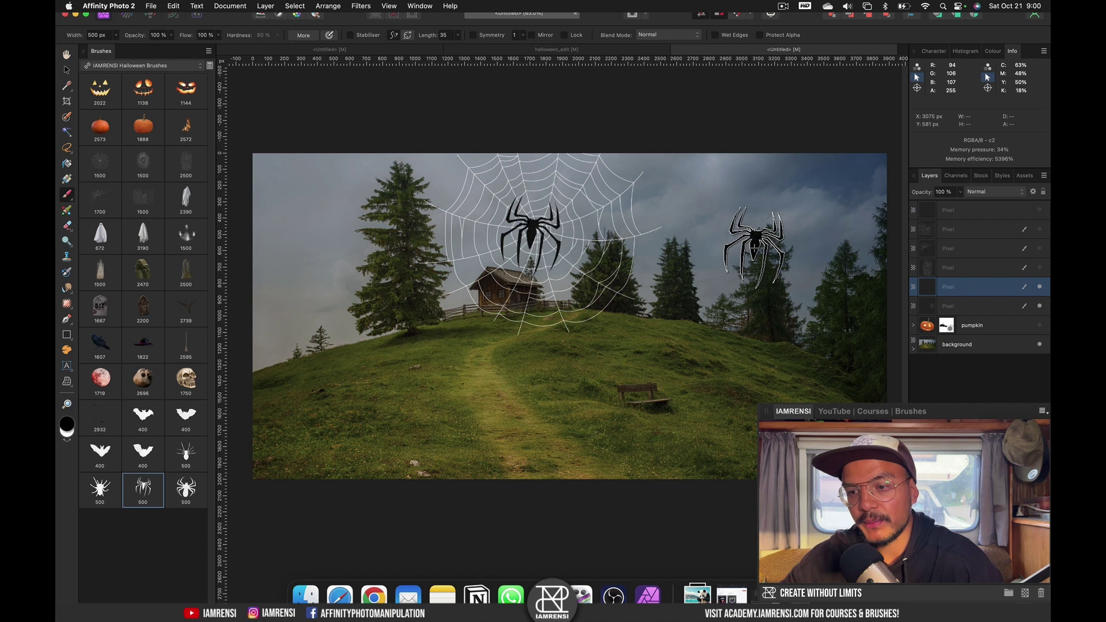
pyautogui.press('super+z')
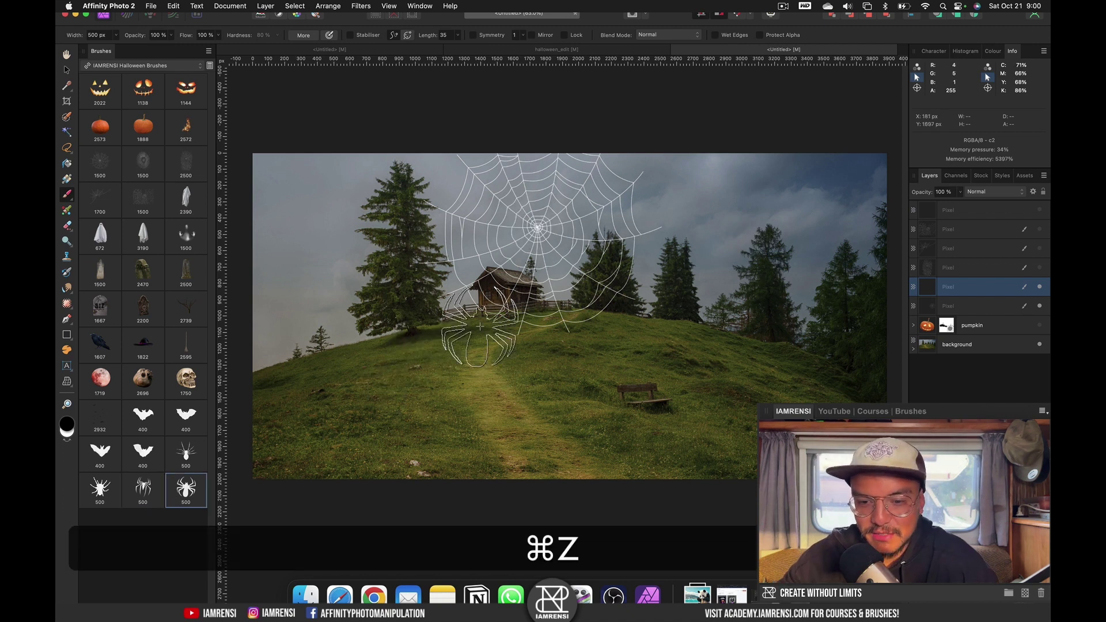
# Try the thick-bodied 500 px spider on the round cobweb and on the grass near the bench, undoing both stamps
pyautogui.click(534, 230)
pyautogui.click(717, 390)
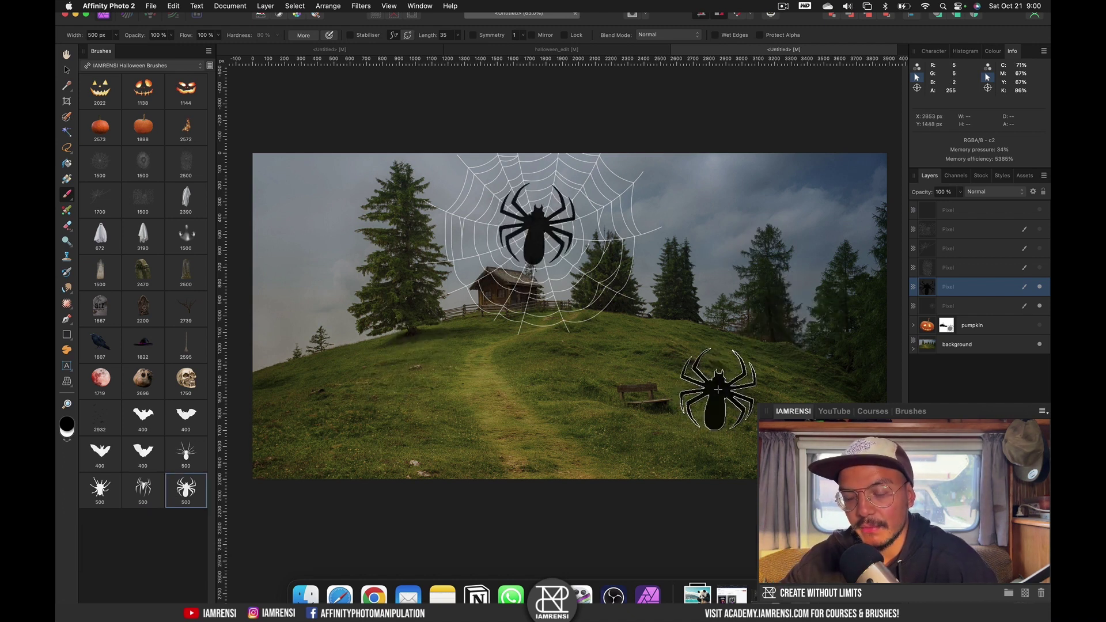
pyautogui.press('super+z')
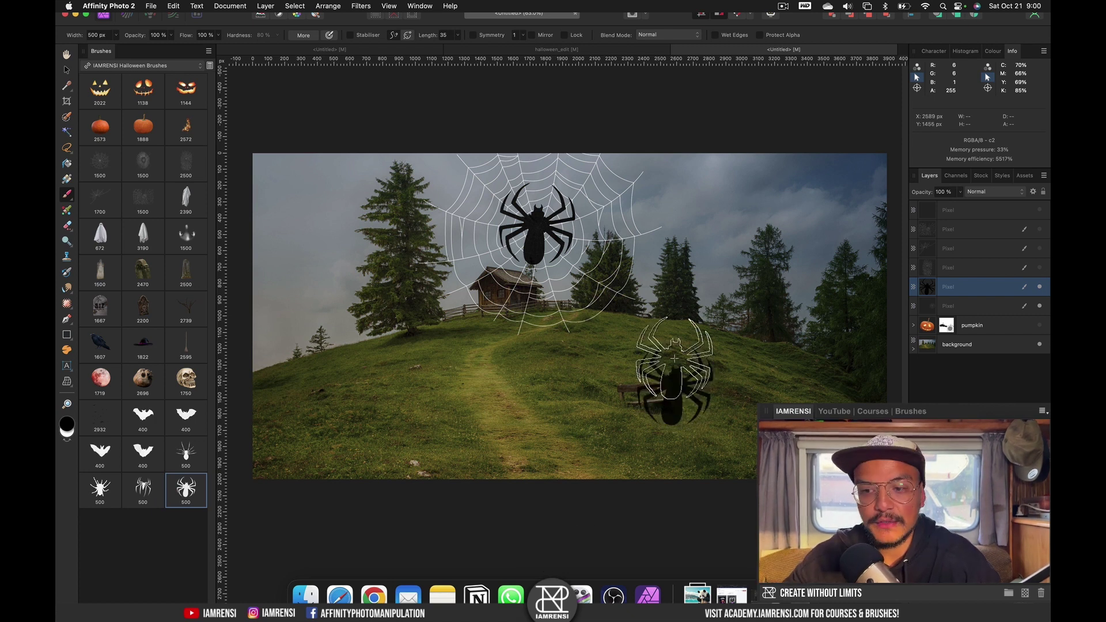
pyautogui.press('super+z')
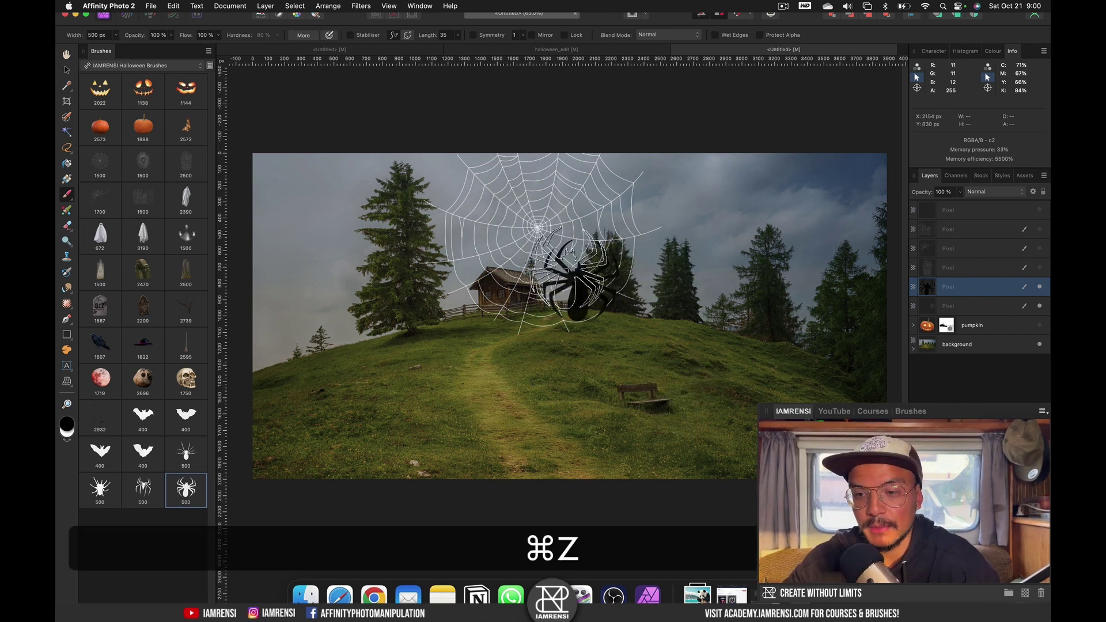
# Hide the cobweb layer and stamp sheet ghosts across the hill, the one right of the cabin at about 1415 px
pyautogui.click(1040, 306)
pyautogui.press('[')
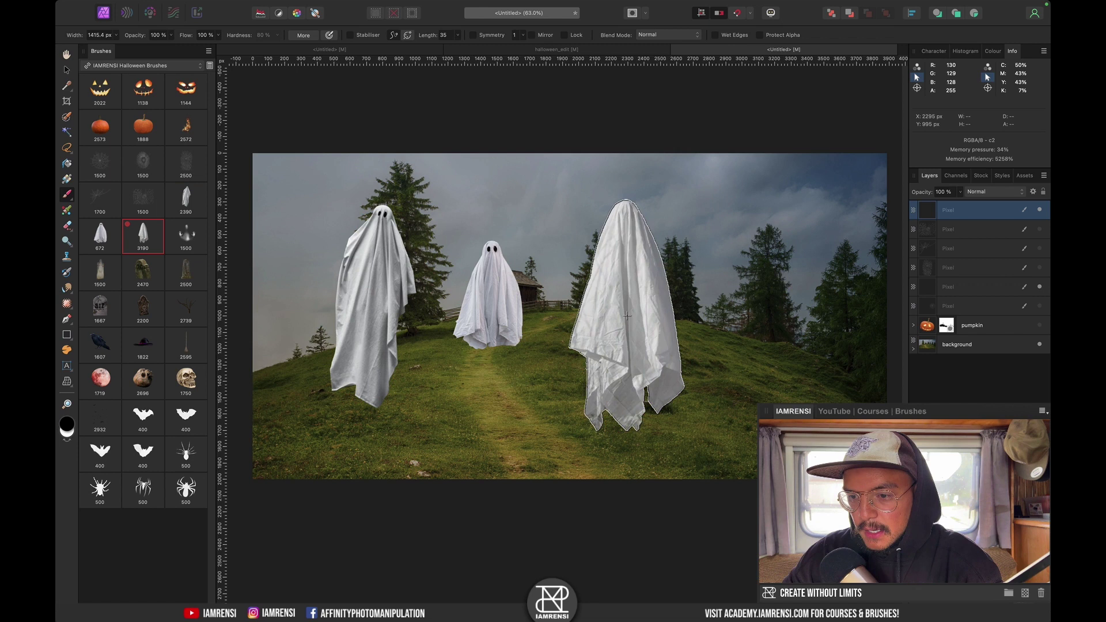
pyautogui.click(627, 315)
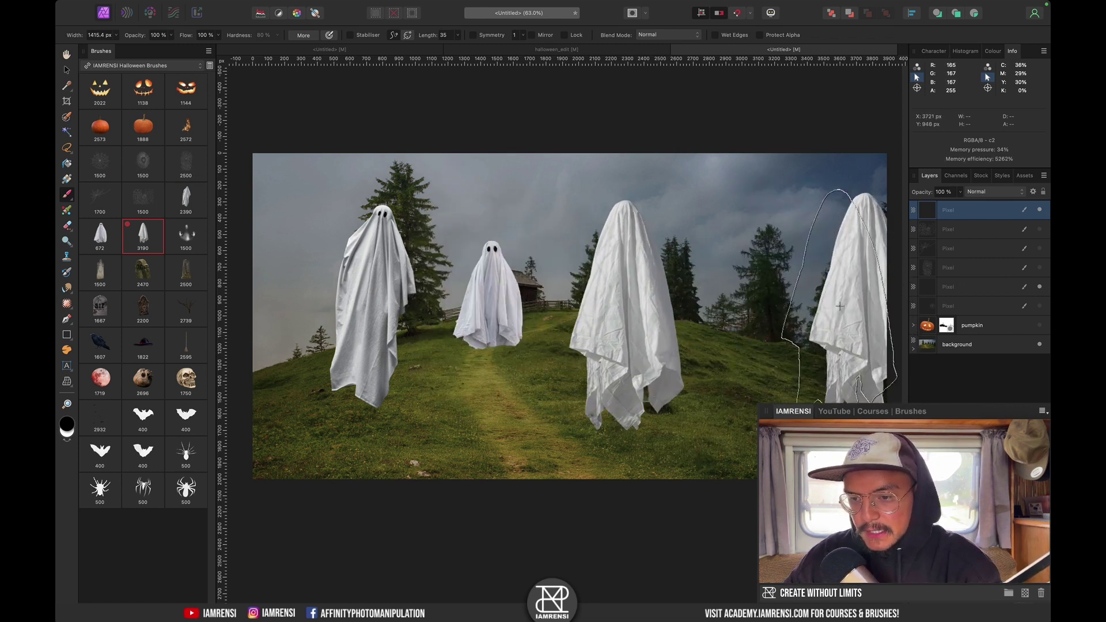
# Lower the ghost layer's opacity to 73% and hide the layer
pyautogui.press('v')
pyautogui.moveTo(925, 191); pyautogui.dragTo(914, 191)
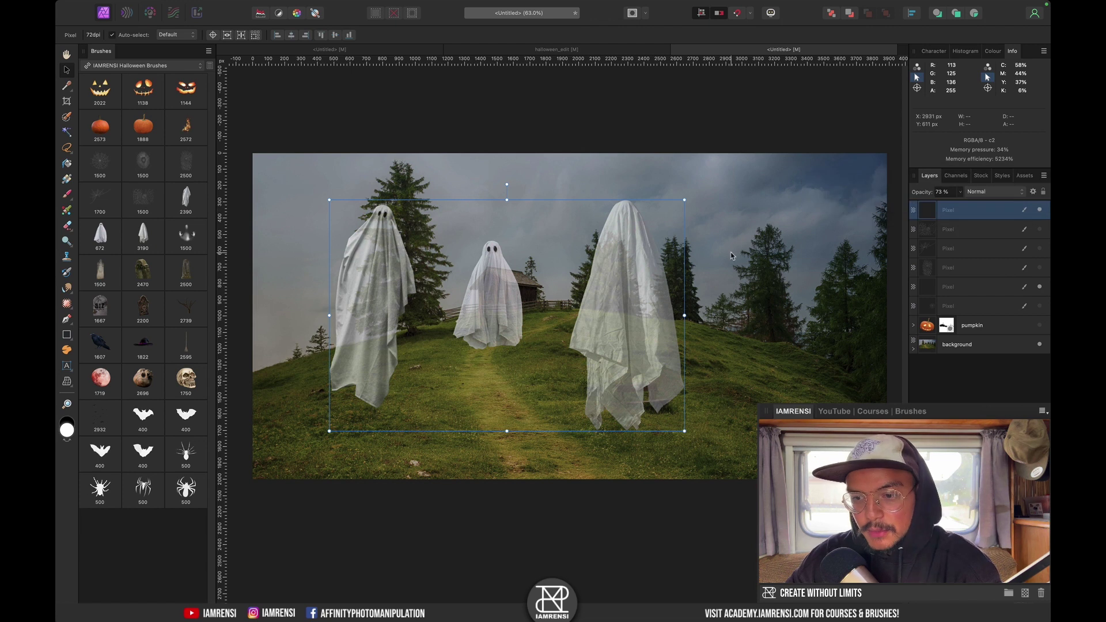
pyautogui.click(1040, 210)
# Add a new pixel layer and try the shadowy handprint figure at 783 px above the cabin and over the trees, undoing the stamps
pyautogui.press('super+shift+n')
pyautogui.click(186, 235)
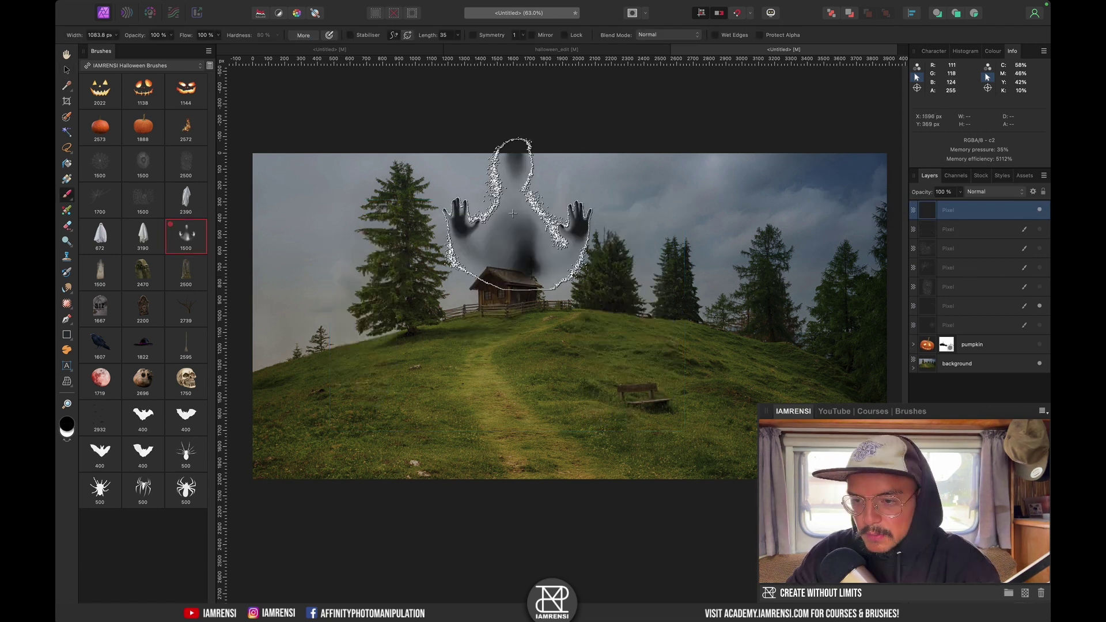
pyautogui.click(509, 220)
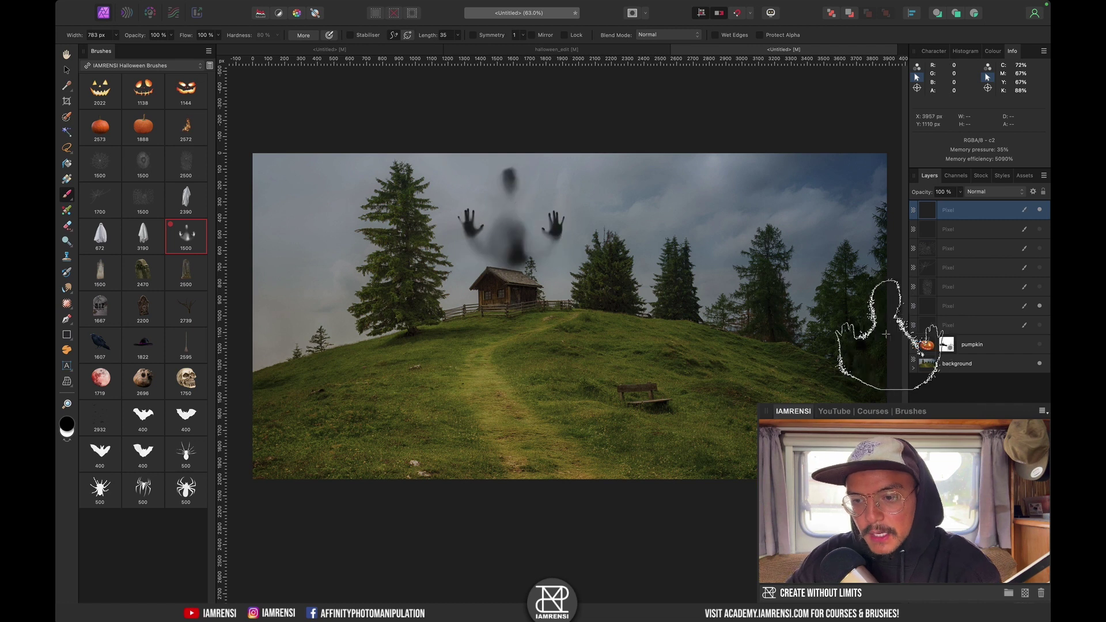
pyautogui.click(743, 335)
pyautogui.press('super+z')
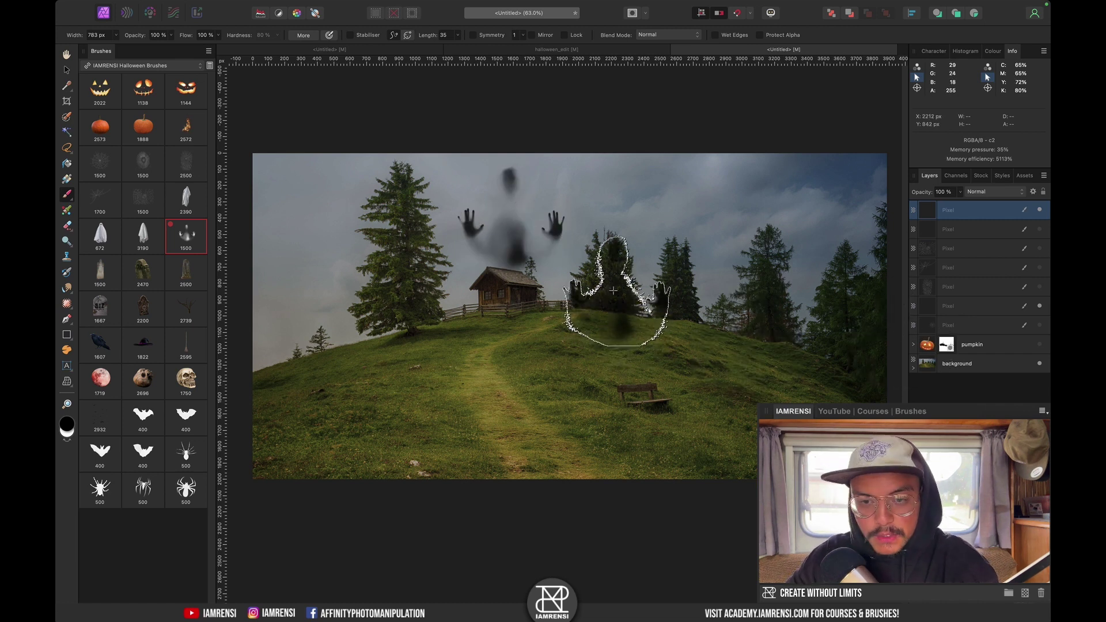
pyautogui.press('super+z')
# Stamp the pale 1500 px gravestone left of the path and the mossy skull gravestone at about 932 px in front of the cabin
pyautogui.click(109, 271)
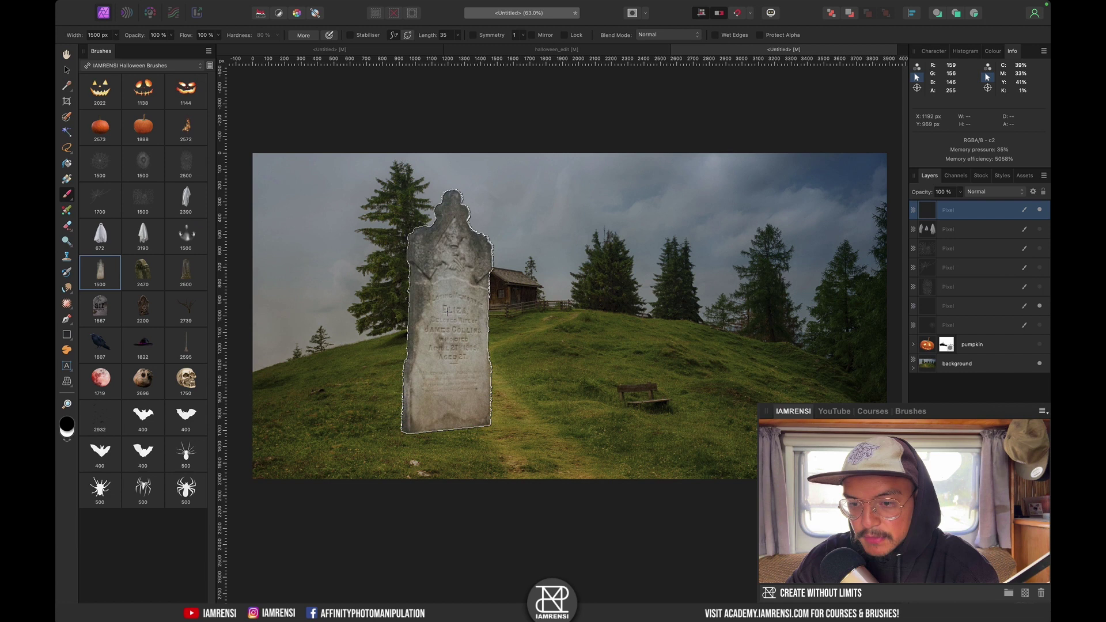
pyautogui.click(144, 273)
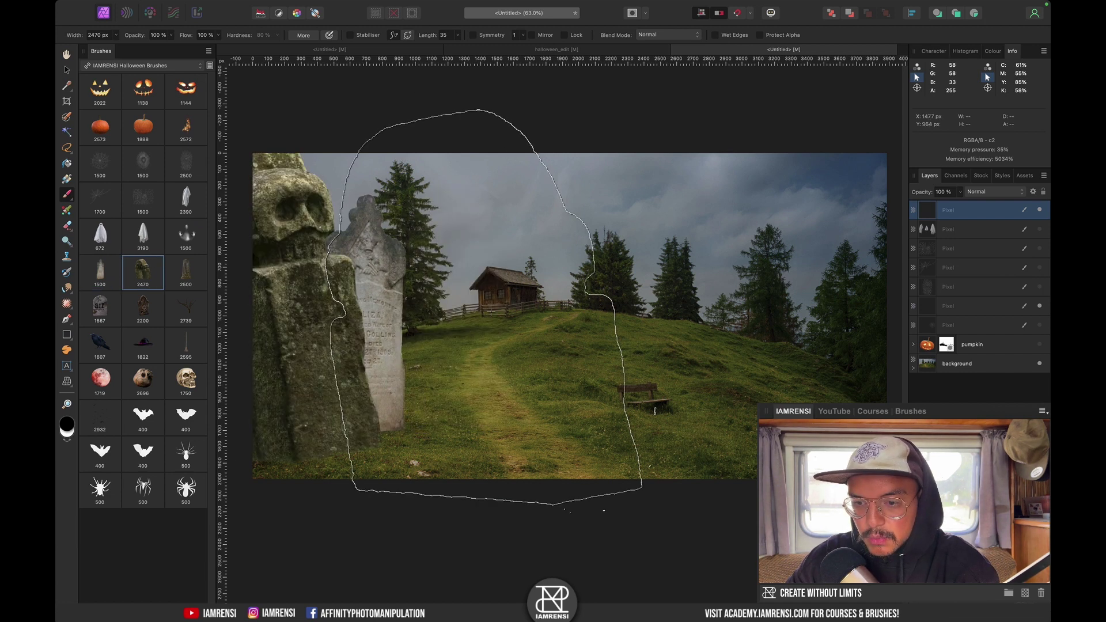
pyautogui.click(496, 291)
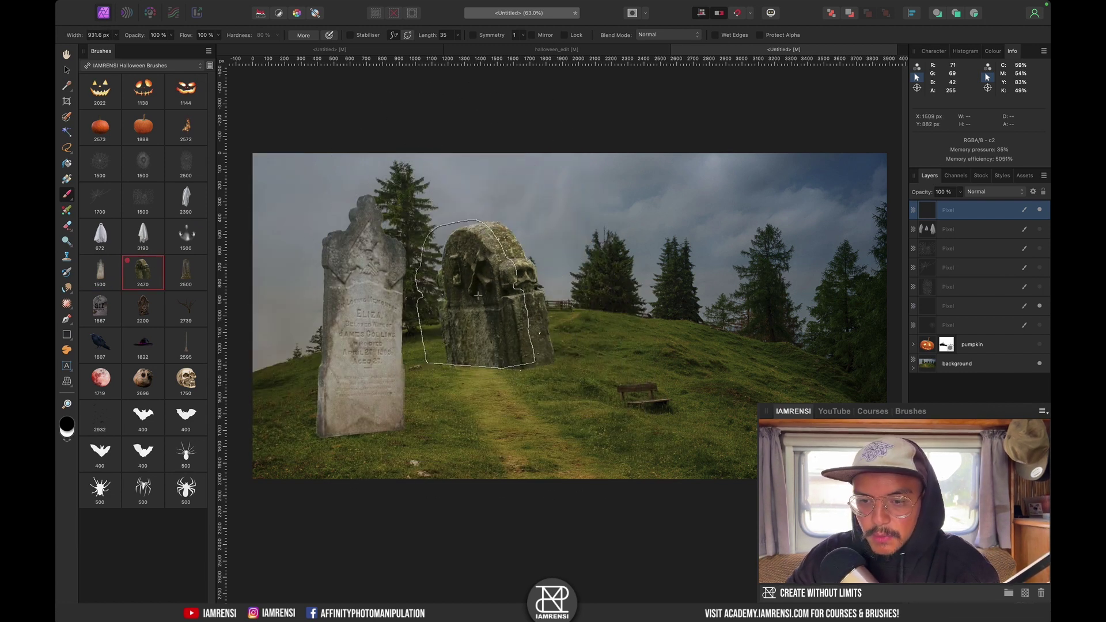
# Stamp the tall obelisk gravestone, reduced from its 2500 px brush size, on the hill right of the path
pyautogui.press('[')
pyautogui.press('[')
pyautogui.press('[')
pyautogui.press('[')
pyautogui.press('[')
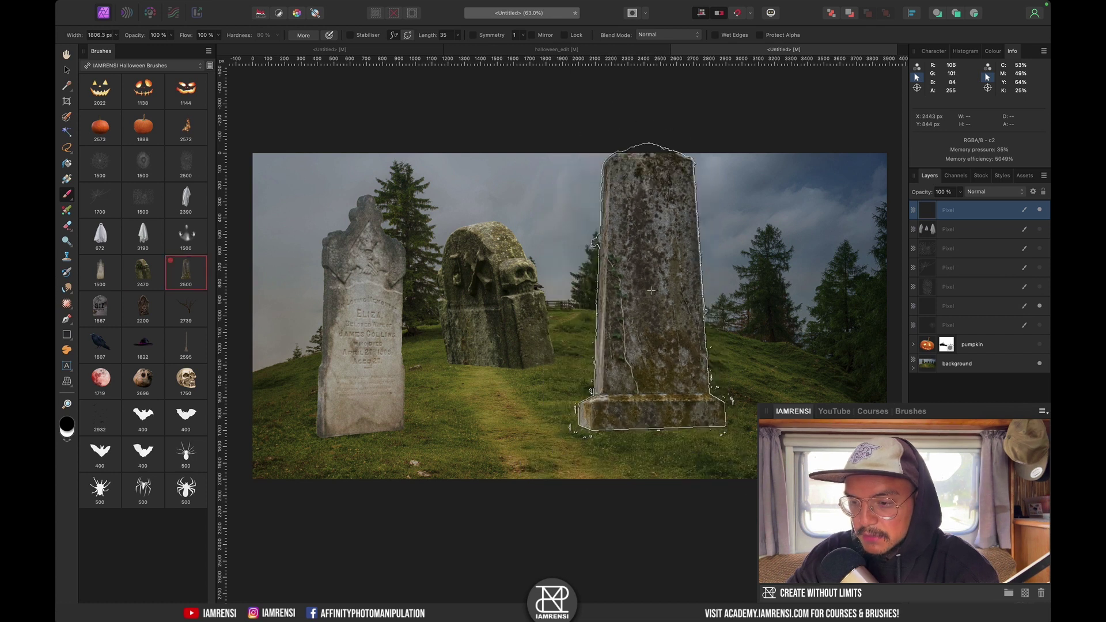
pyautogui.click(633, 280)
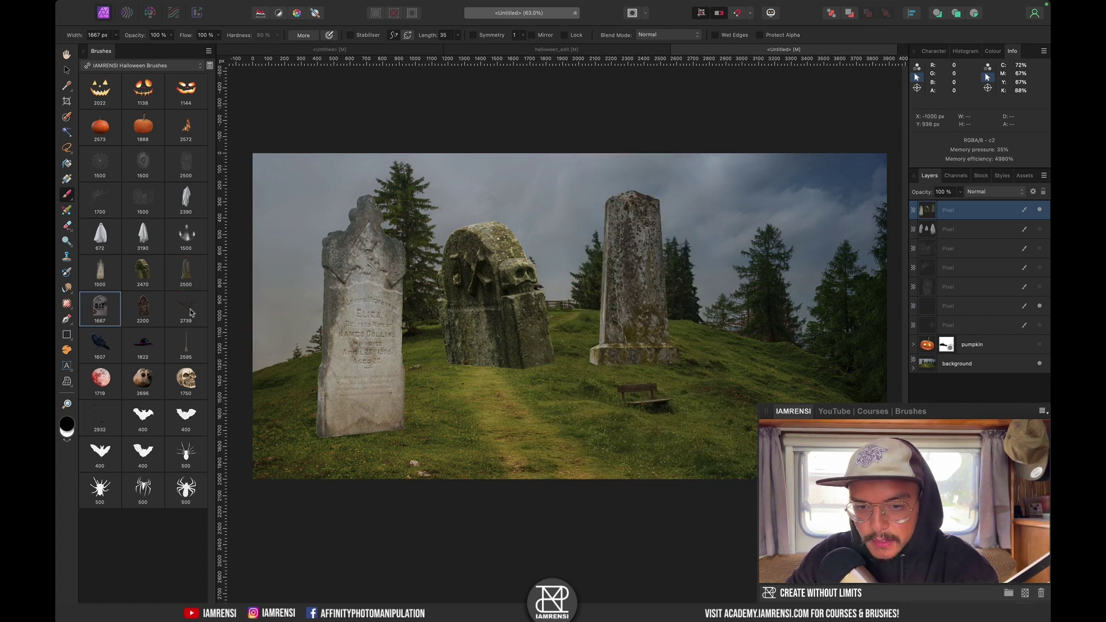
# Stamp the grey R.I.P. gravestone with skeleton hands at about 740 px on the path and the brown skull gravestone beside the obelisk
pyautogui.press('[')
pyautogui.press('[')
pyautogui.press('[')
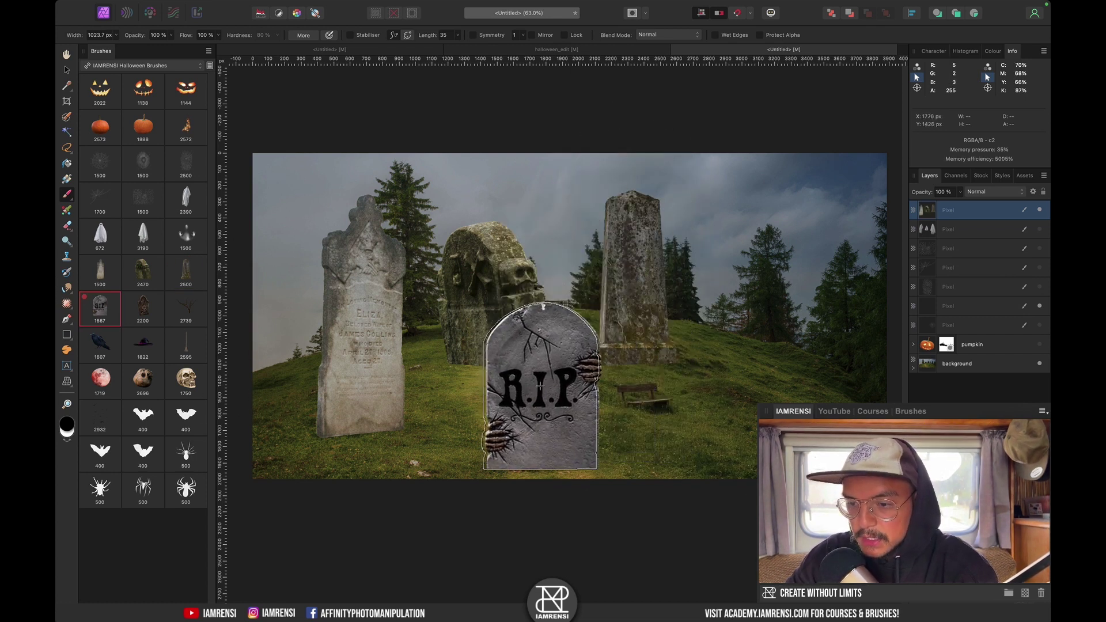
pyautogui.press('[')
pyautogui.press('[')
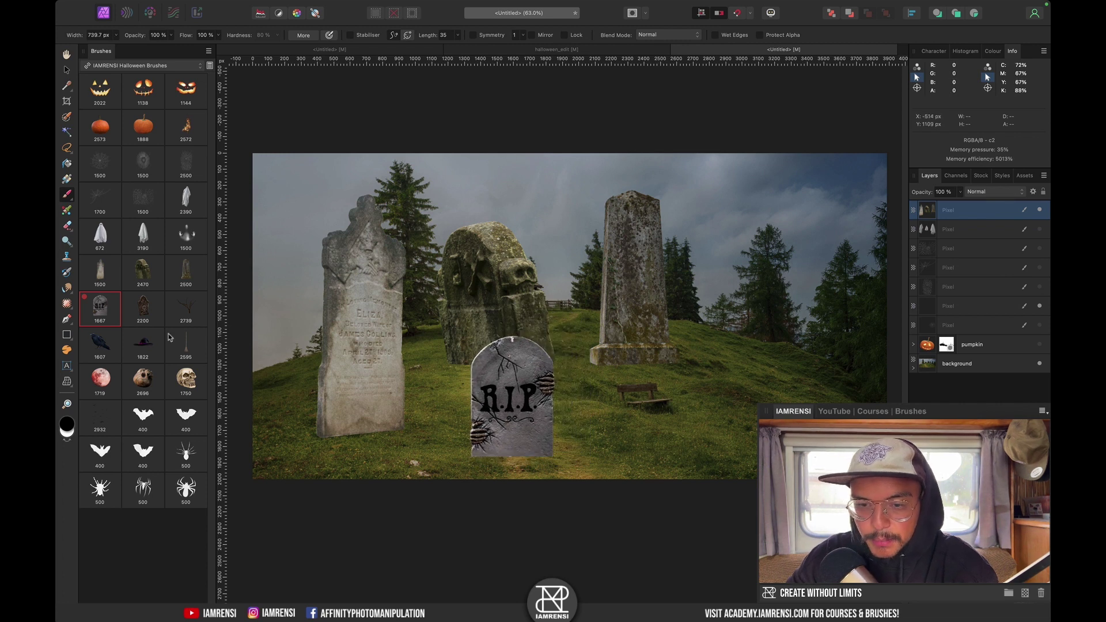
pyautogui.click(141, 311)
pyautogui.moveTo(611, 288); pyautogui.dragTo(593, 288)
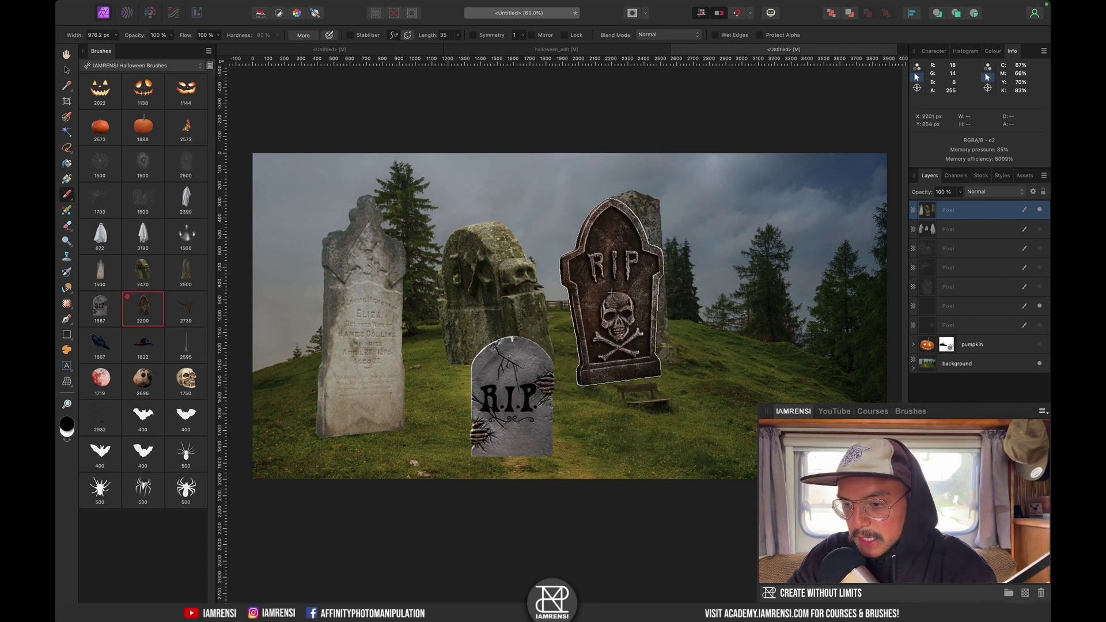
# Undo the gravestone stamps and try the bare dead tree at 2739 px on the right side of the hill
pyautogui.click(728, 349)
pyautogui.press('super+z')
pyautogui.press('super+z')
pyautogui.press('super+z')
pyautogui.press('super+z')
pyautogui.press('super+z')
pyautogui.press('super+z')
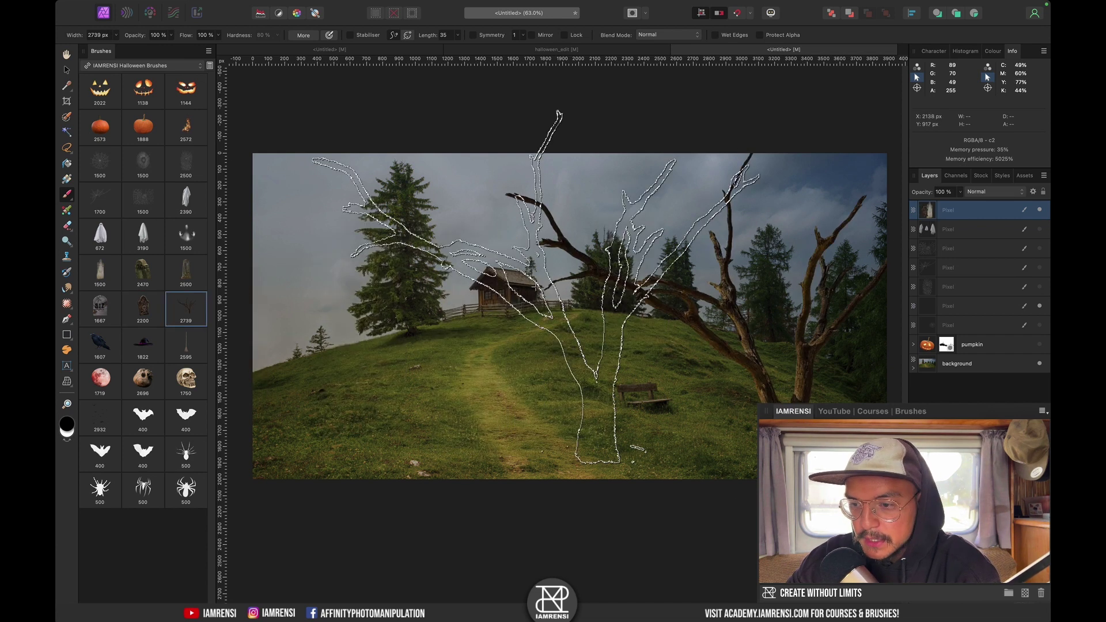
# Try the dead tree at about 1979 px on the right slope and on the path in front of the cabin
pyautogui.press('[')
pyautogui.press('[')
pyautogui.click(789, 294)
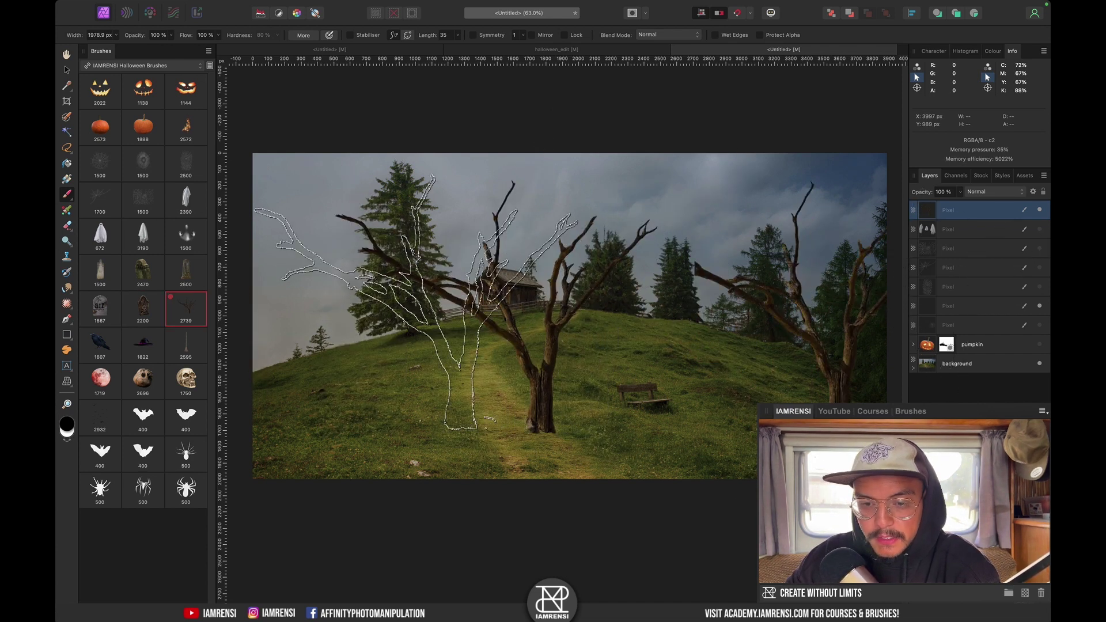
pyautogui.press('super+z')
pyautogui.click(311, 289)
# Try the crow at about 194 px on a branch of the dead tree, and undo the stamps
pyautogui.click(101, 353)
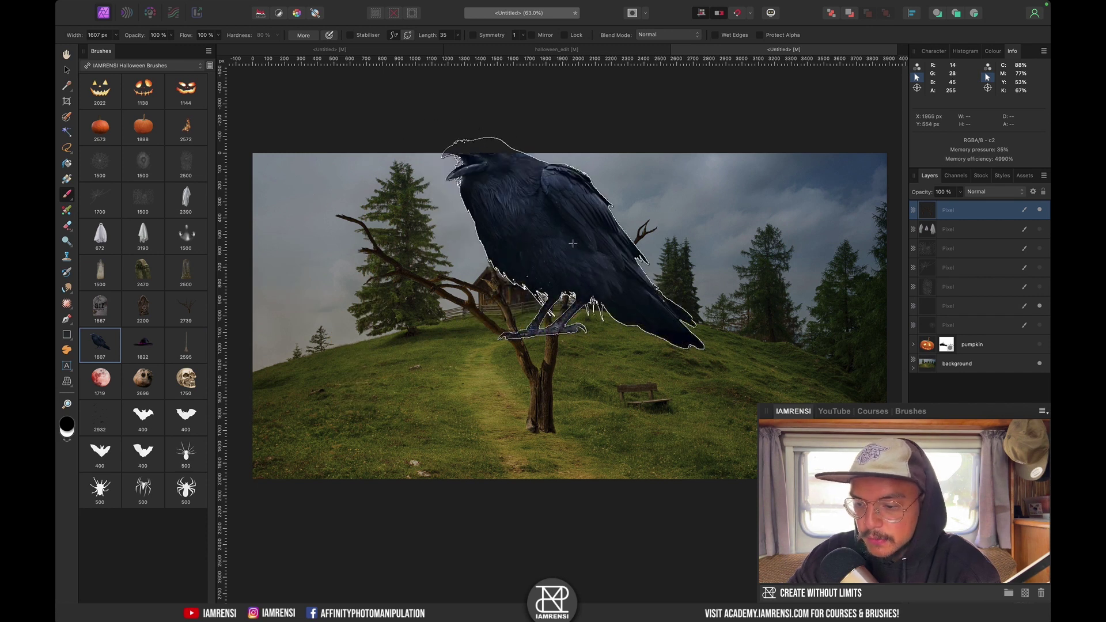
pyautogui.press('[')
pyautogui.press('[')
pyautogui.press('[')
pyautogui.press('[')
pyautogui.press('[')
pyautogui.press('[')
pyautogui.press('[')
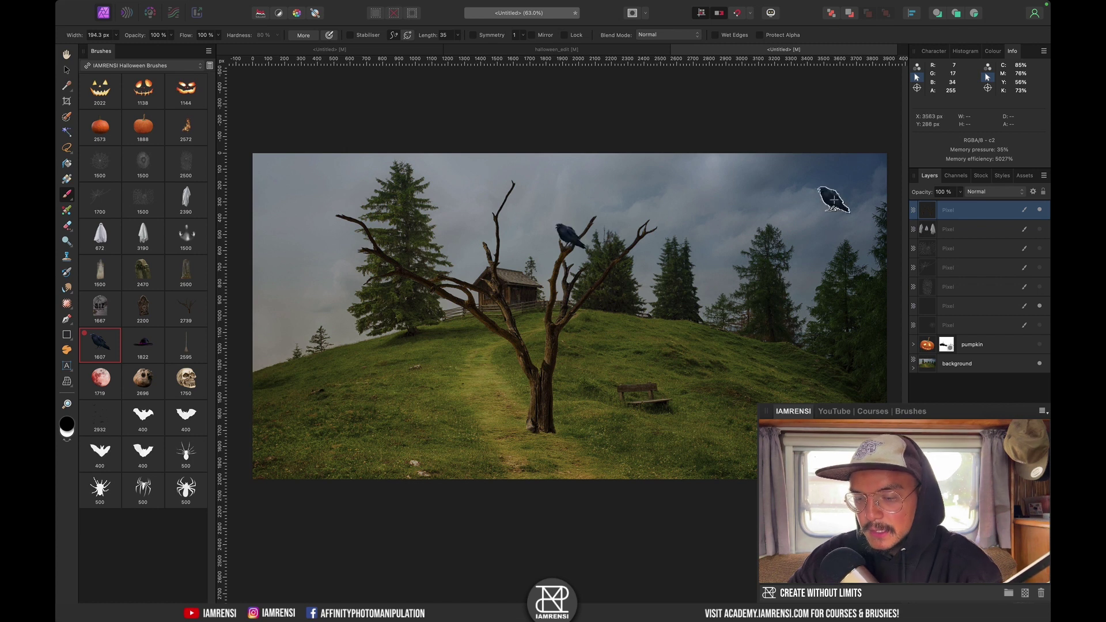
pyautogui.press('super+z')
# Try the 1822 px witch hat over the cabin and the broom at about 1594 px on the path, undoing both stamps
pyautogui.click(143, 344)
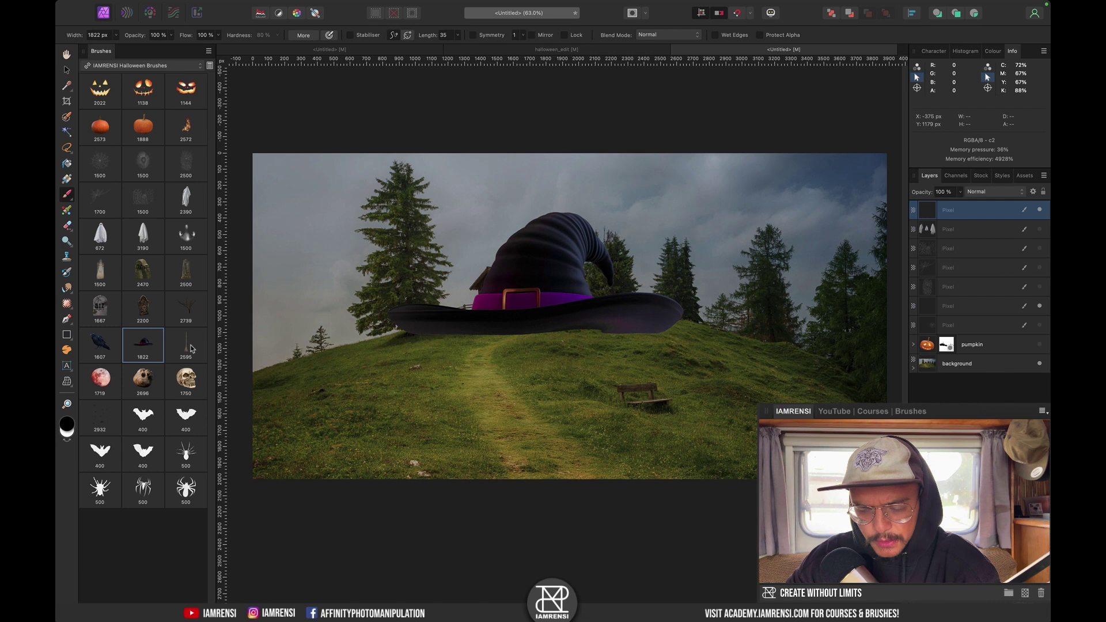
pyautogui.press('super+z')
pyautogui.press('[')
pyautogui.press('[')
pyautogui.press('[')
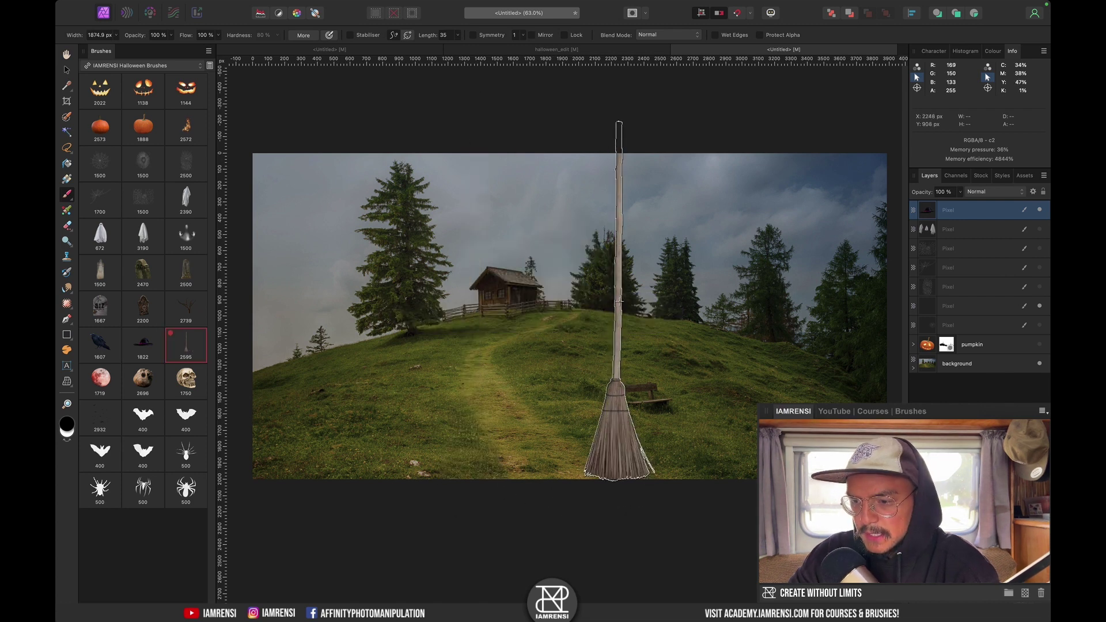
pyautogui.click(550, 321)
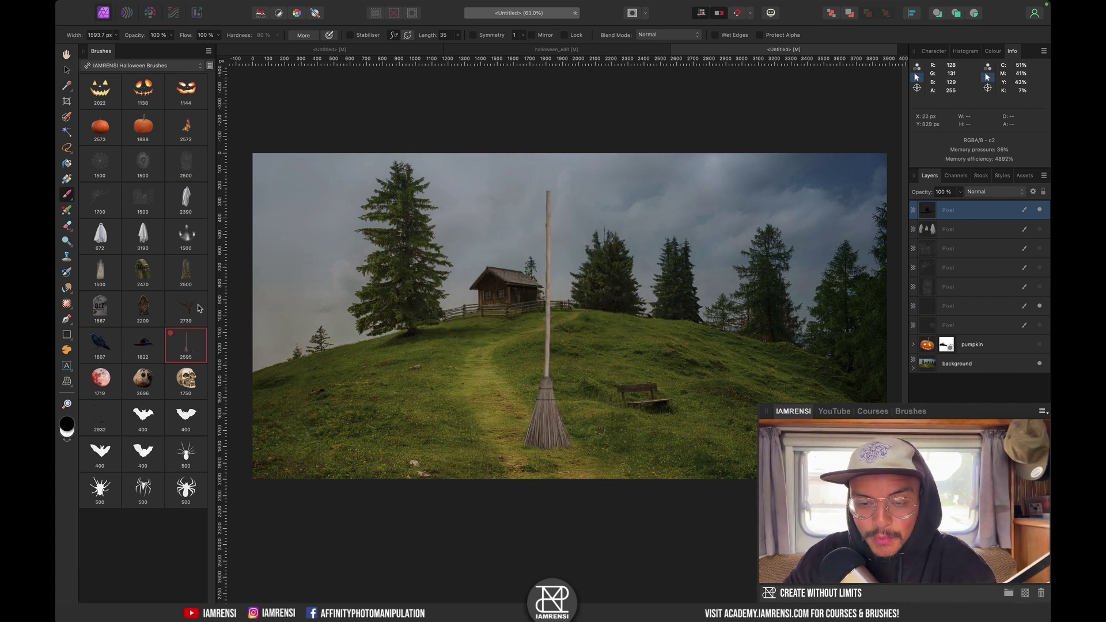
pyautogui.press('super+z')
# Stamp the red moon, reduced from its 1719 px brush size, over the large tree left of the cabin
pyautogui.click(109, 385)
pyautogui.press('[')
pyautogui.press('[')
pyautogui.press('[')
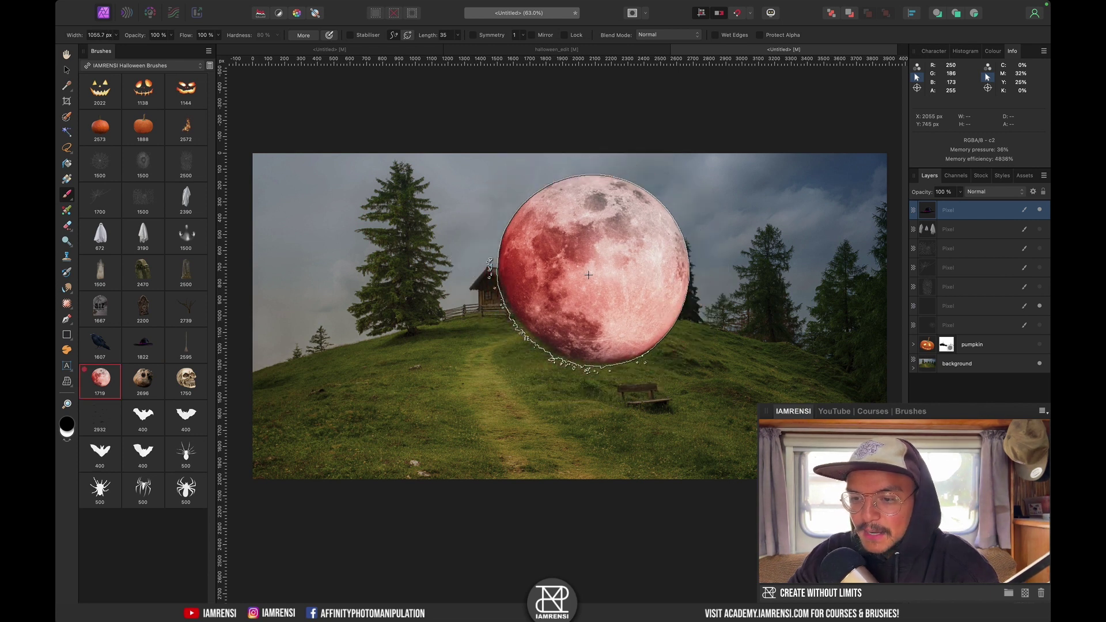
pyautogui.click(380, 275)
# Try the weathered skull beside the cabin and the pale skull at about 777 px on the path, undoing the moon and skull stamps
pyautogui.click(143, 379)
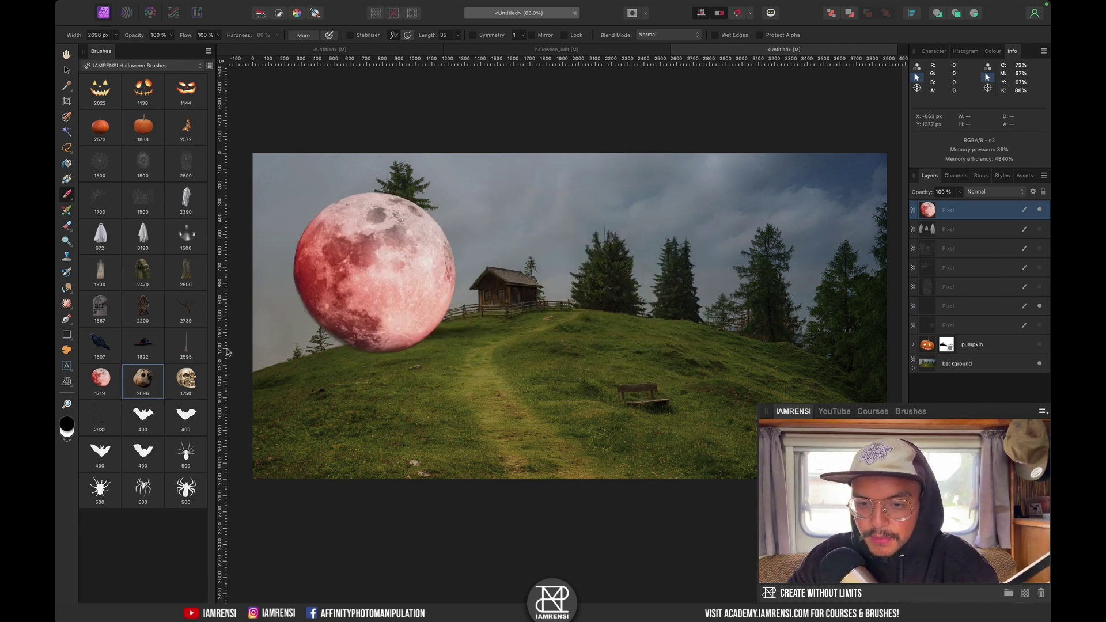
pyautogui.moveTo(604, 302); pyautogui.dragTo(600, 302)
pyautogui.click(600, 302)
pyautogui.click(185, 378)
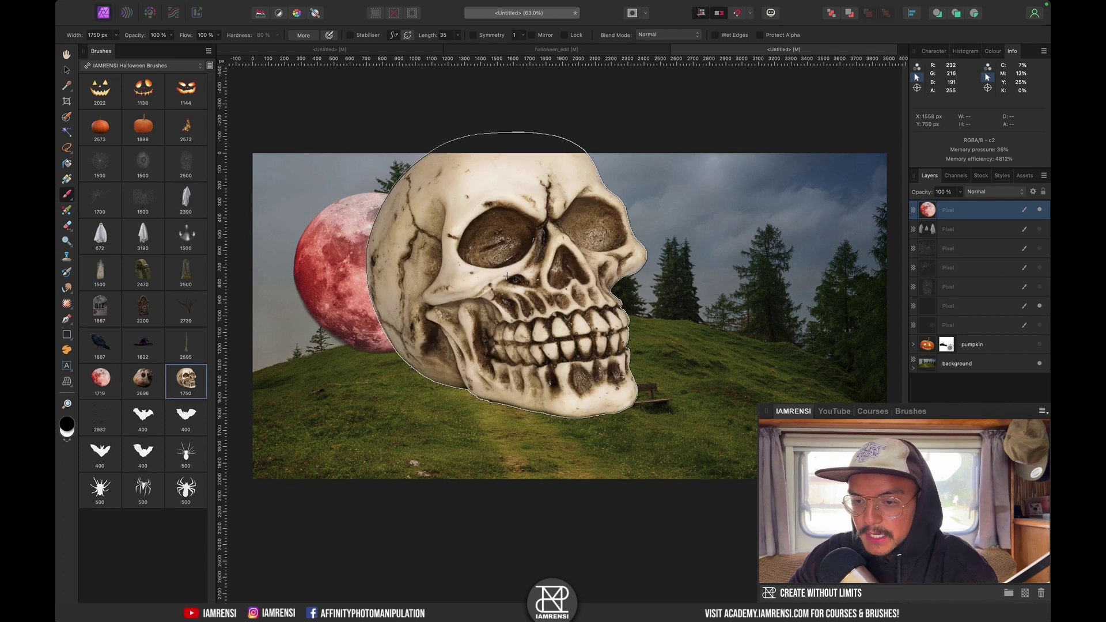
pyautogui.moveTo(522, 280); pyautogui.dragTo(506, 277)
pyautogui.press('[')
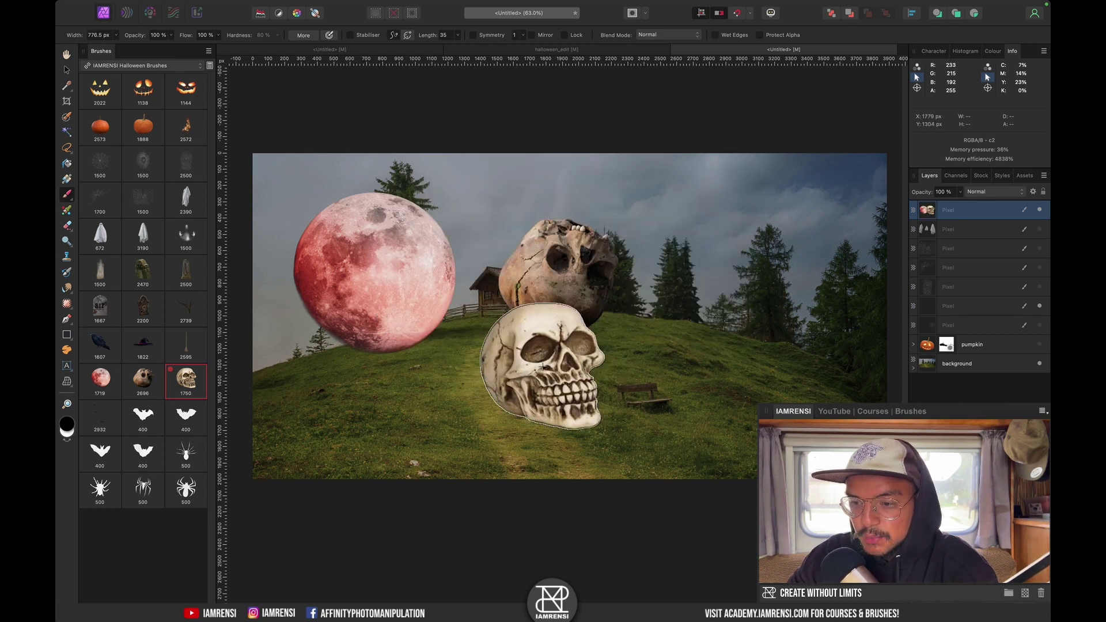
pyautogui.click(508, 378)
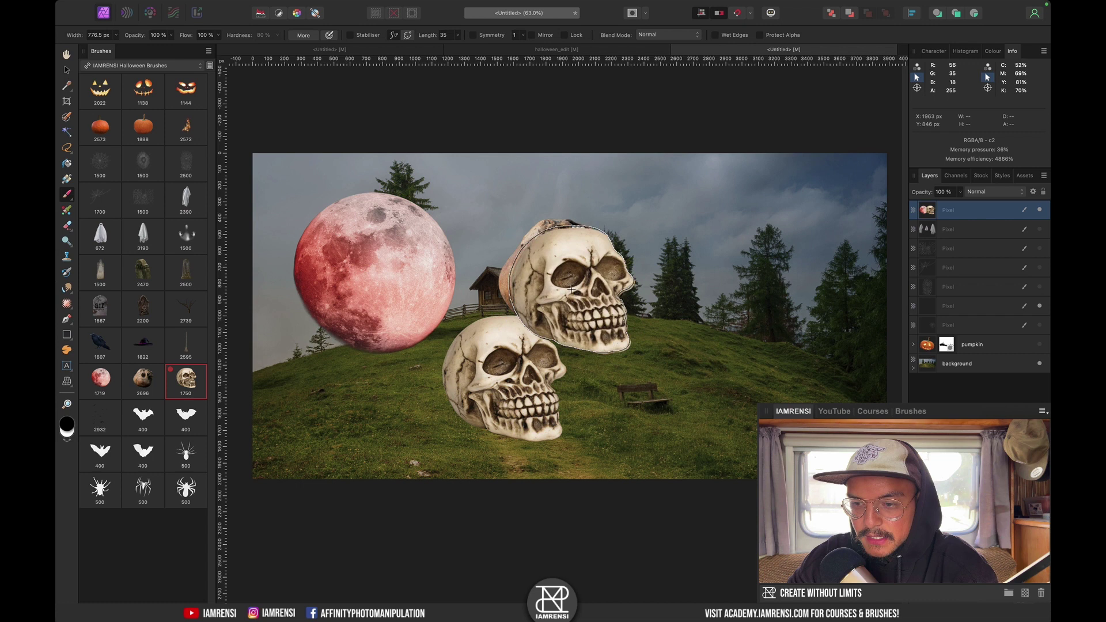
pyautogui.hotkey('ctrl', 'z')
pyautogui.hotkey('ctrl', 'z')
pyautogui.hotkey('ctrl', 'z')
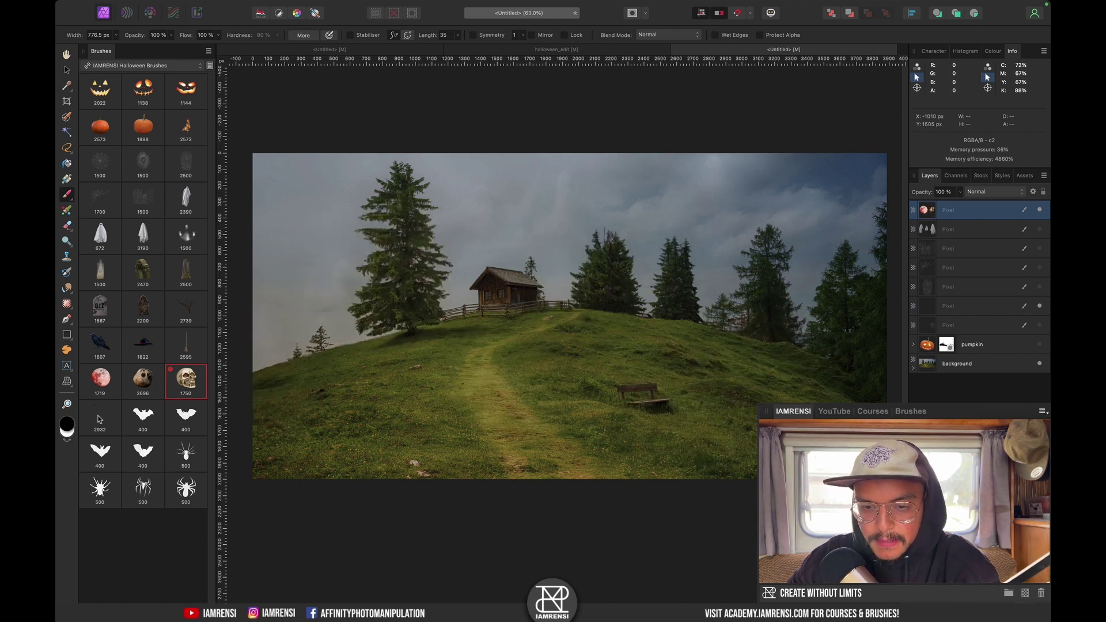
# Stamp the bat swarm, reduced from its 2932 px brush size, in the sky above the cabin and add single 400 px bats
pyautogui.click(99, 417)
pyautogui.hotkey('ctrl', 'z')
pyautogui.click(544, 247)
pyautogui.hotkey('ctrl', 'z')
pyautogui.press('[')
pyautogui.press('[')
pyautogui.press('[')
pyautogui.press('[')
pyautogui.press('[')
pyautogui.press('[')
pyautogui.press('[')
pyautogui.press('[')
pyautogui.press('[')
pyautogui.click(509, 215)
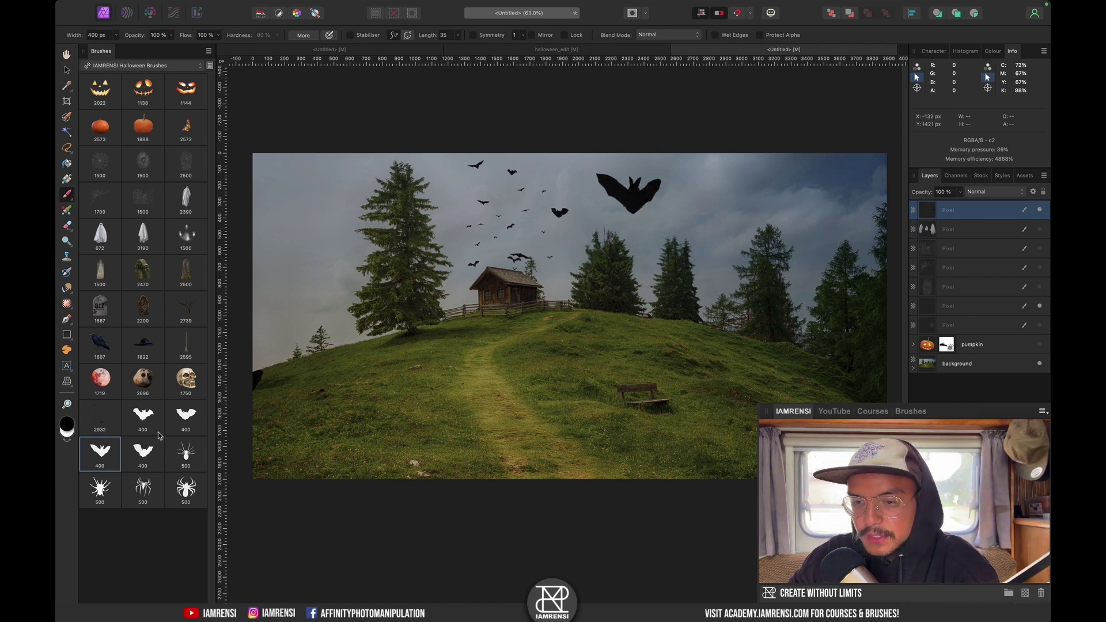
pyautogui.click(662, 221)
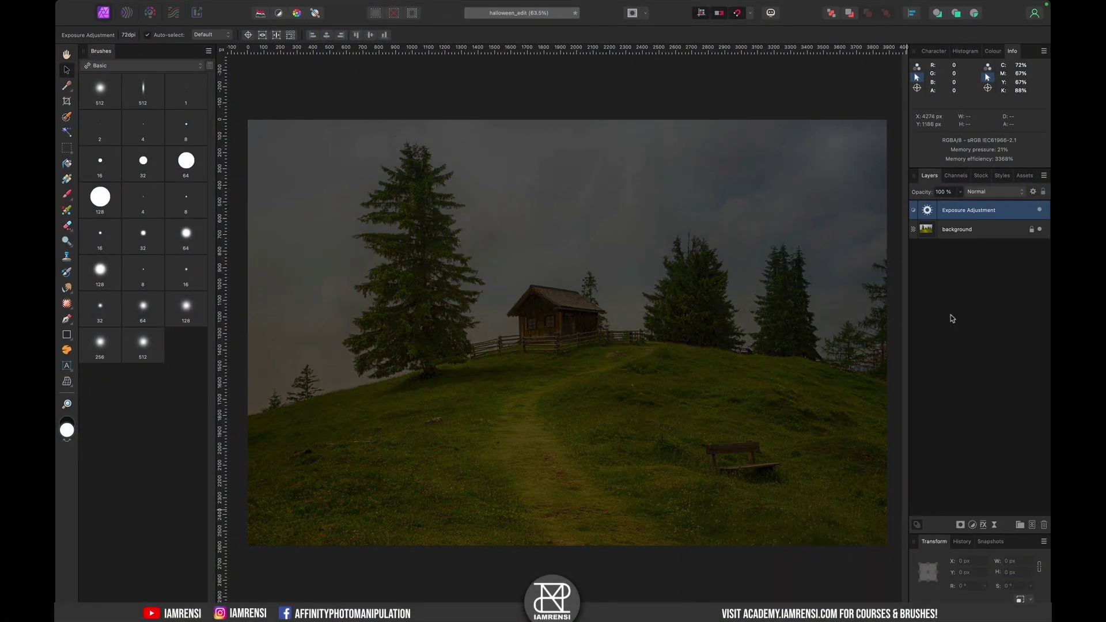
# Add a White Balance adjustment above the Exposure Adjustment and shift it towards blue for a night look
pyautogui.click(972, 524)
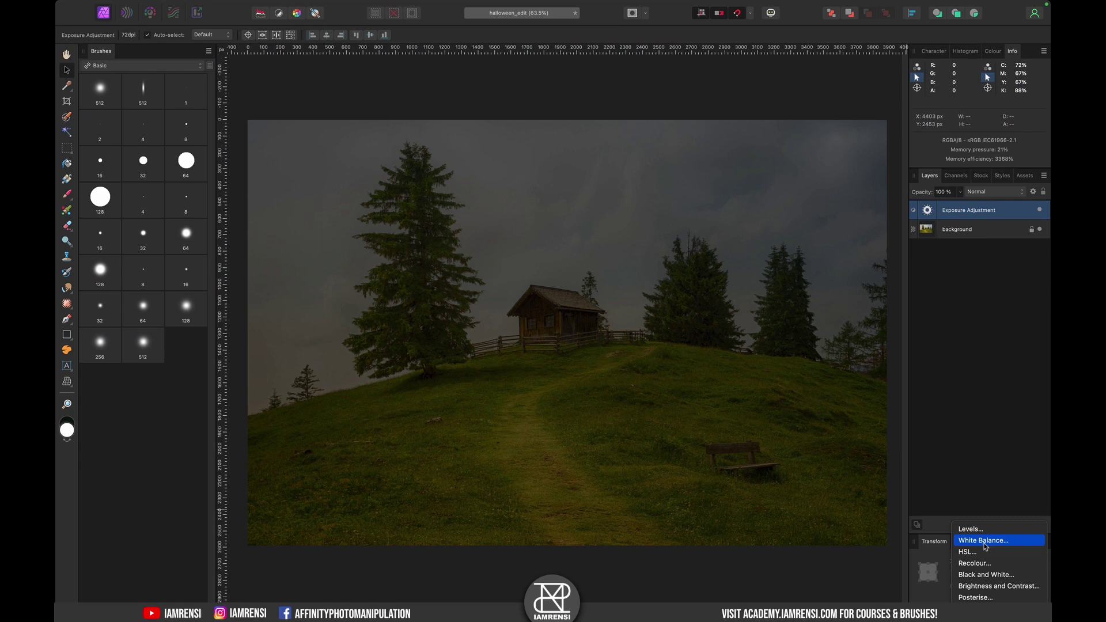
pyautogui.click(984, 552)
pyautogui.moveTo(779, 575); pyautogui.dragTo(747, 575)
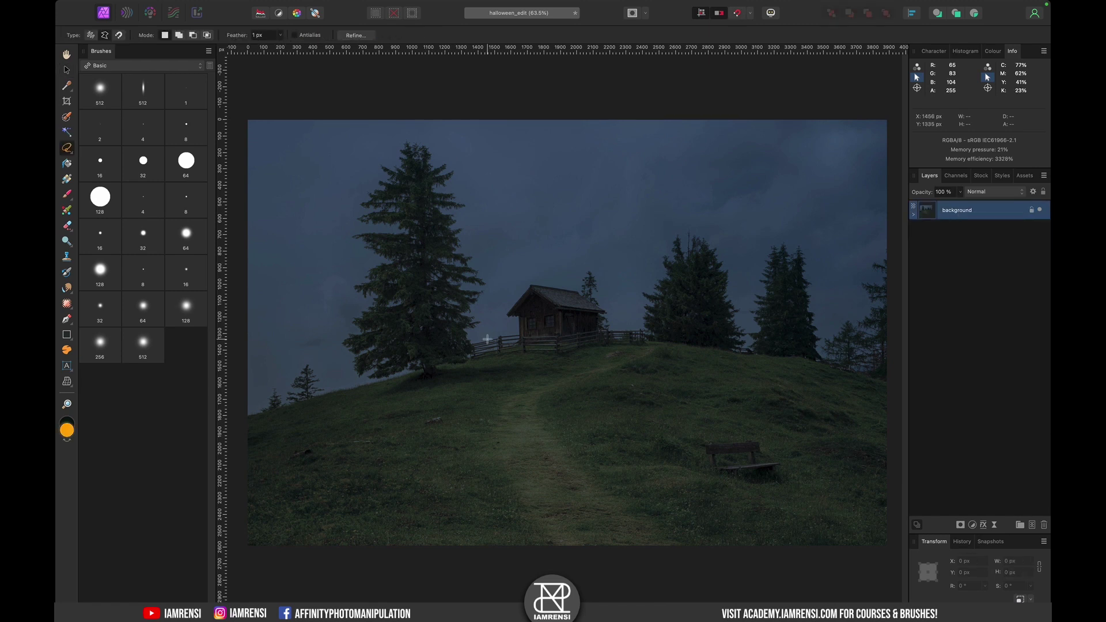
# Add an orange fill layer above the background and hide it with an inverted, black mask
pyautogui.scroll(10, 542, 310)
pyautogui.scroll(4, 473, 347)
pyautogui.click(270, 8)
pyautogui.click(288, 108)
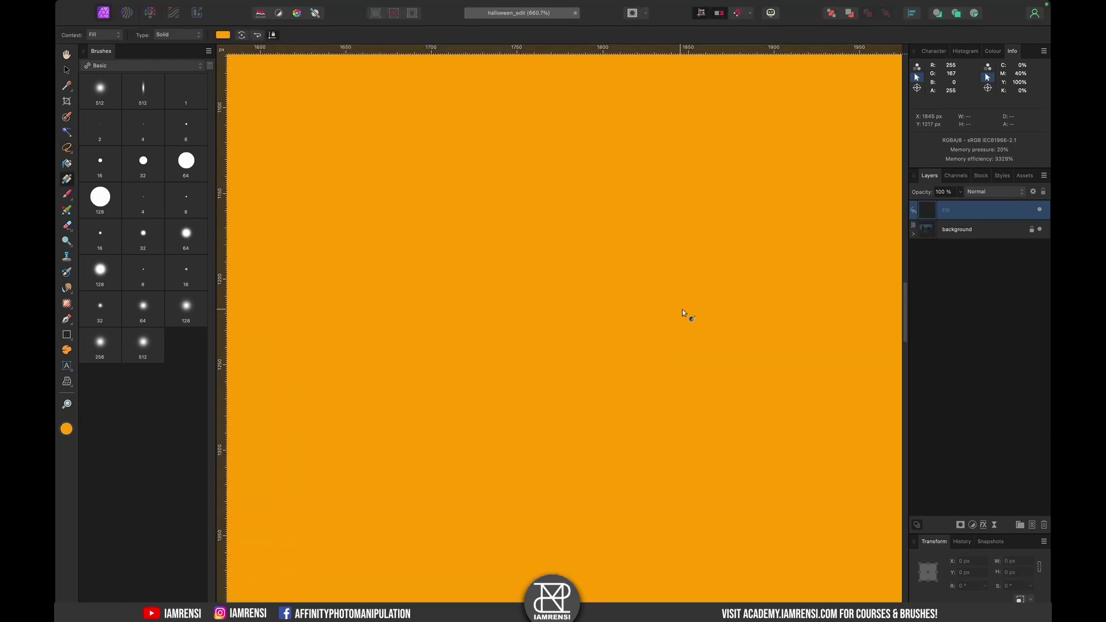
pyautogui.keyDown('alt'); pyautogui.click(961, 524); pyautogui.keyUp('alt')
# Select the four panes of the cabin's left window with a polygonal lasso and fill them with white on the mask
pyautogui.scroll(4, 474, 338)
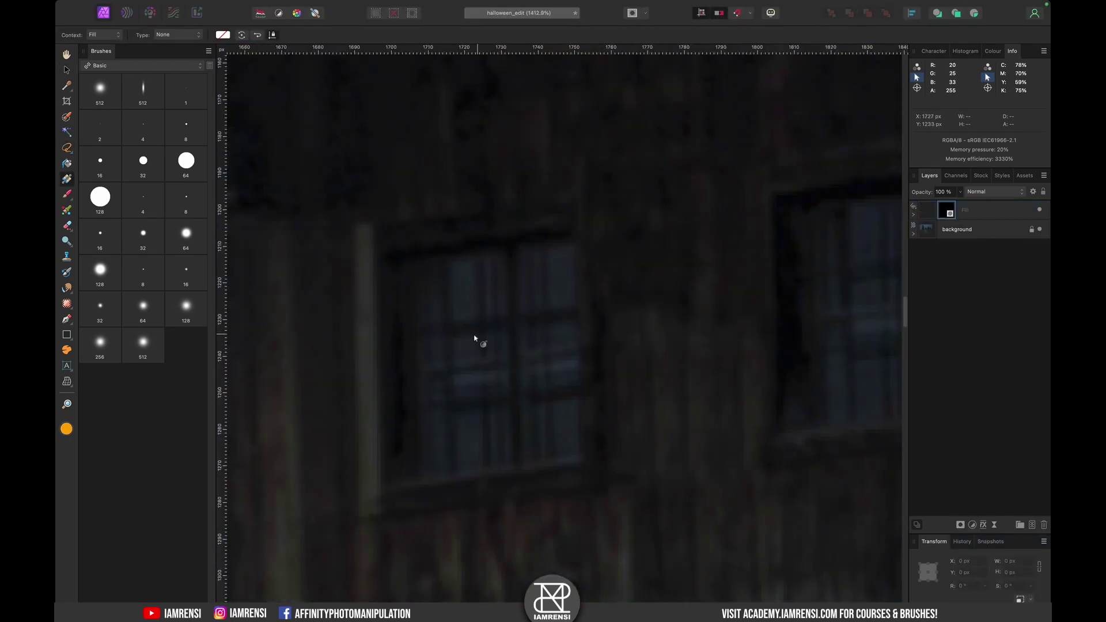
pyautogui.press('l')
pyautogui.scroll(-2, 402, 217)
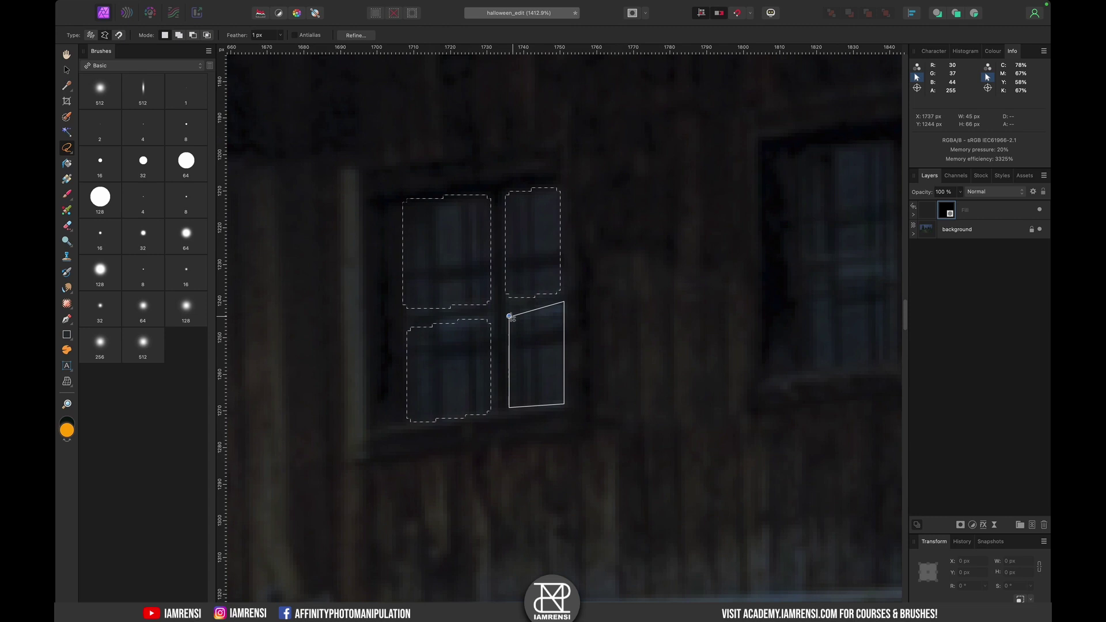
pyautogui.hotkey('shift', 'F5')
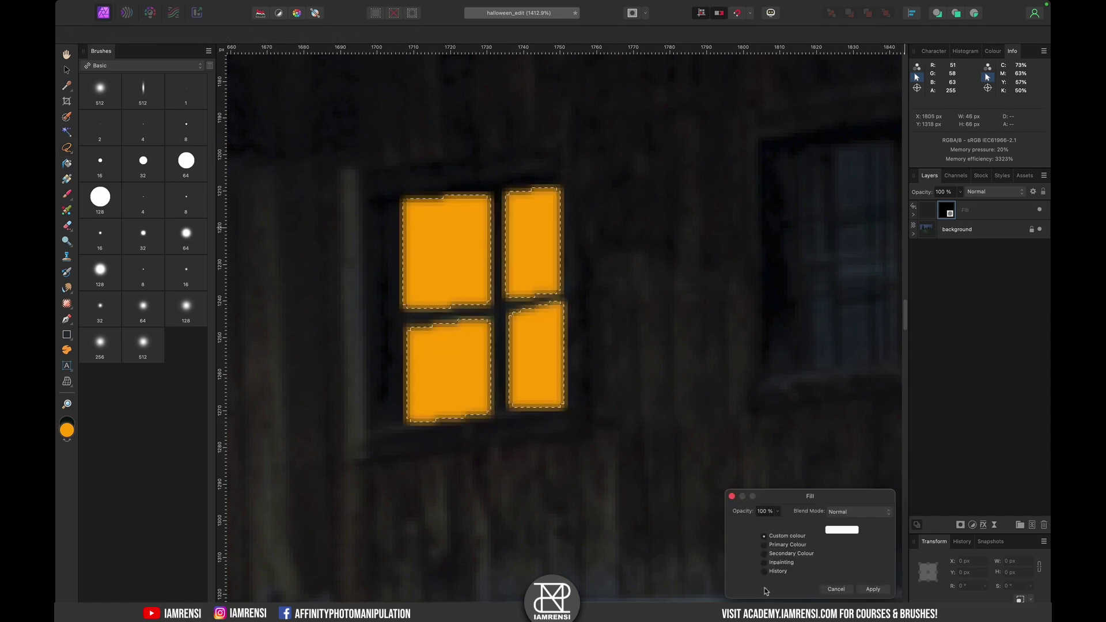
pyautogui.click(874, 588)
pyautogui.press('super+d')
# Fill the four panes of the cabin's right window with white on the mask and set the fill layer's blend mode to Add
pyautogui.hscroll(5, 629, 299)
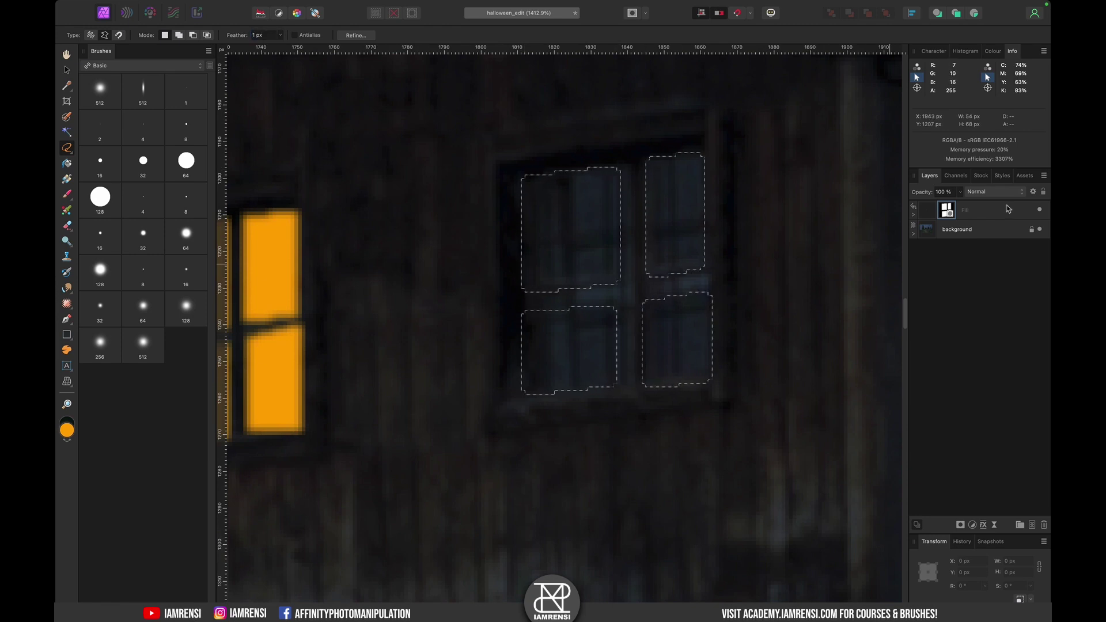
pyautogui.hotkey('shift', 'F5')
pyautogui.click(873, 588)
pyautogui.press('super+d')
pyautogui.press('super+0')
# Fill a polygonal light beam fanning out leftwards from the left window with orange on a new pixel layer set to Screen
pyautogui.scroll(10, 535, 331)
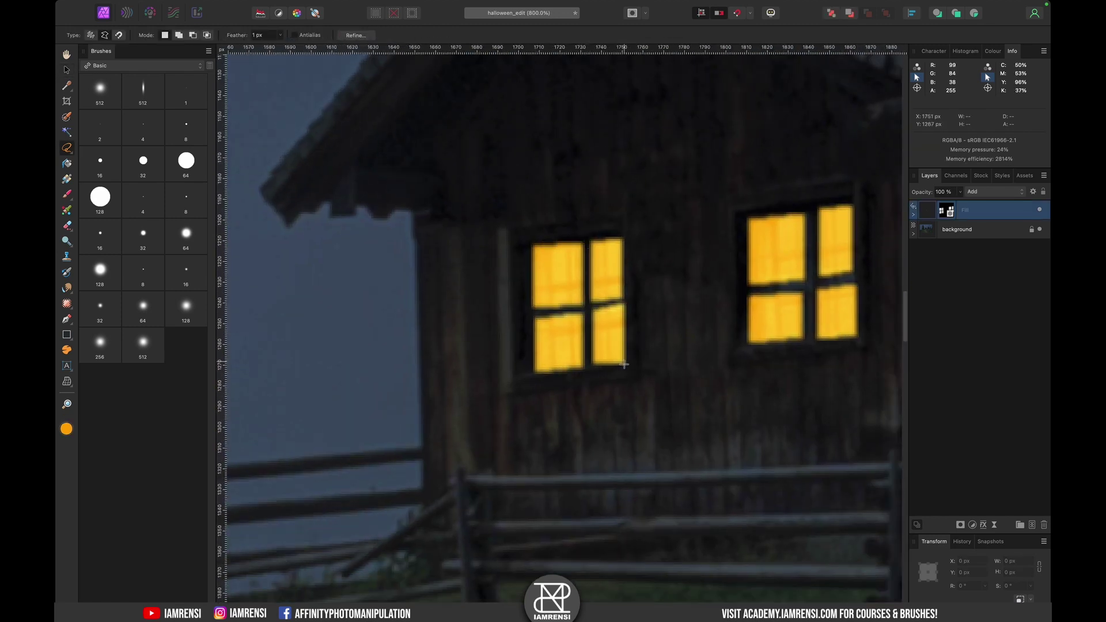
pyautogui.click(682, 307)
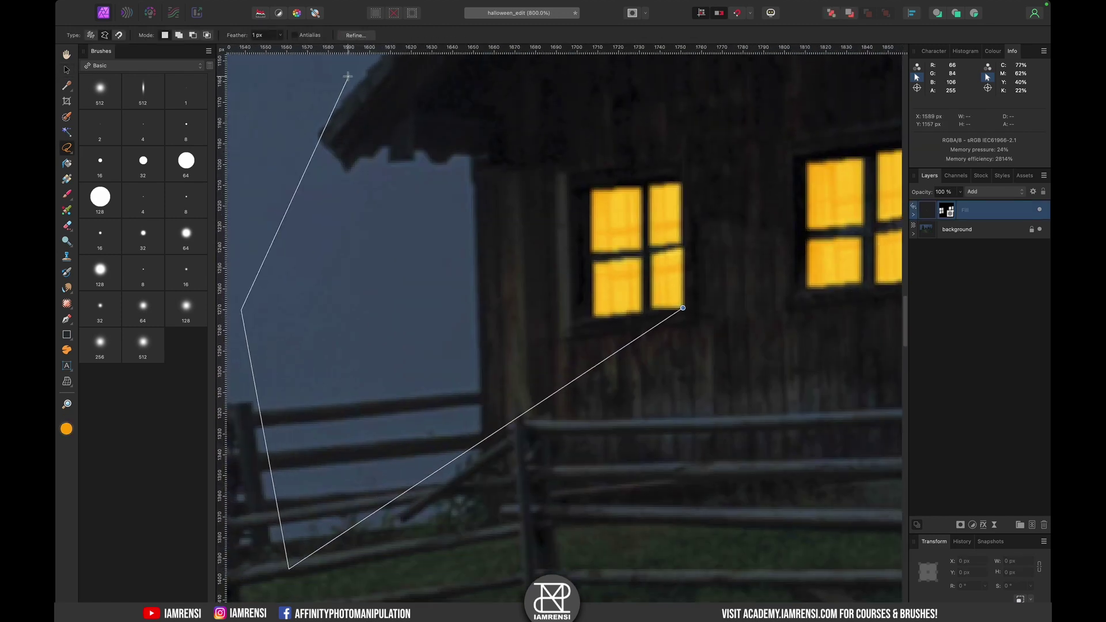
pyautogui.click(684, 308)
pyautogui.hotkey('shift', 'F5')
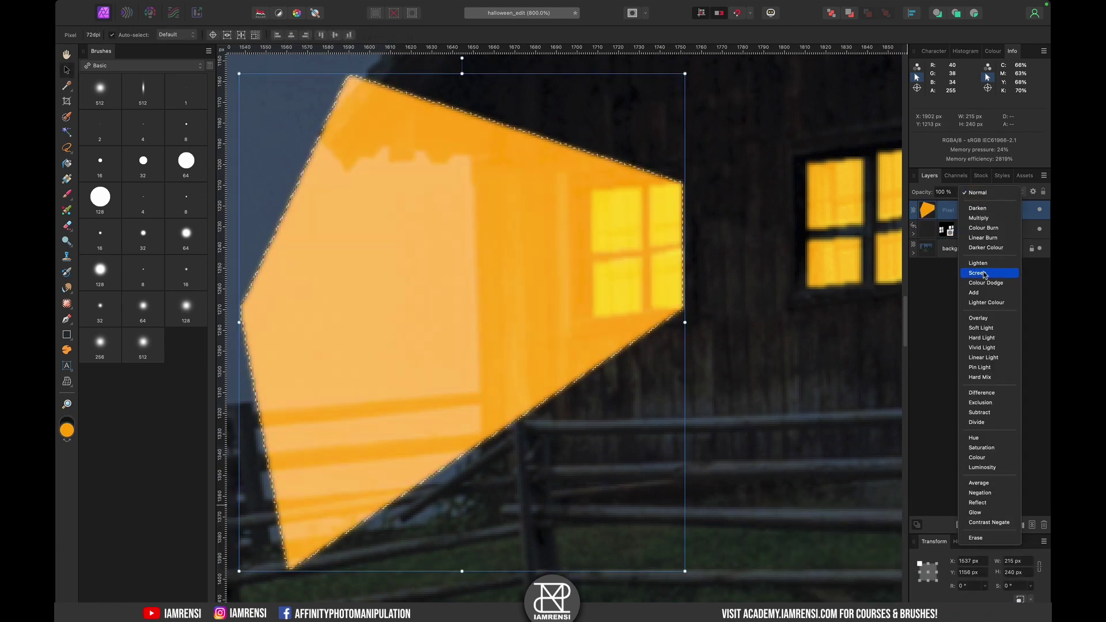
pyautogui.click(977, 273)
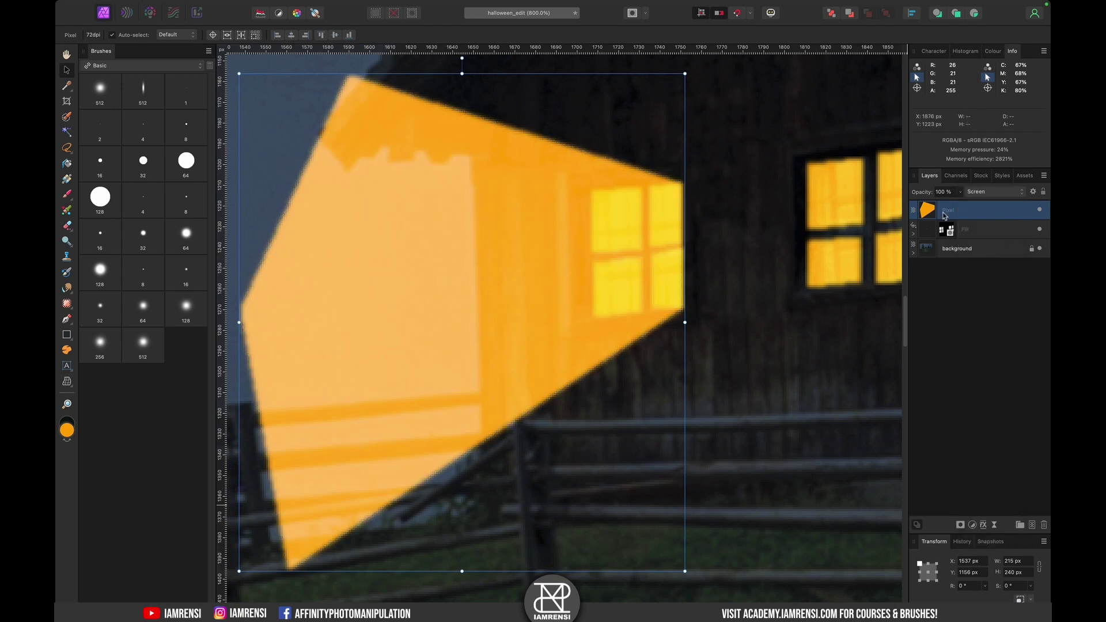
# Add a live elliptical Depth of Field blur to the light beam, centred on the left window, with a 28.4 px radius
pyautogui.press('super+0')
pyautogui.click(993, 524)
pyautogui.click(1000, 524)
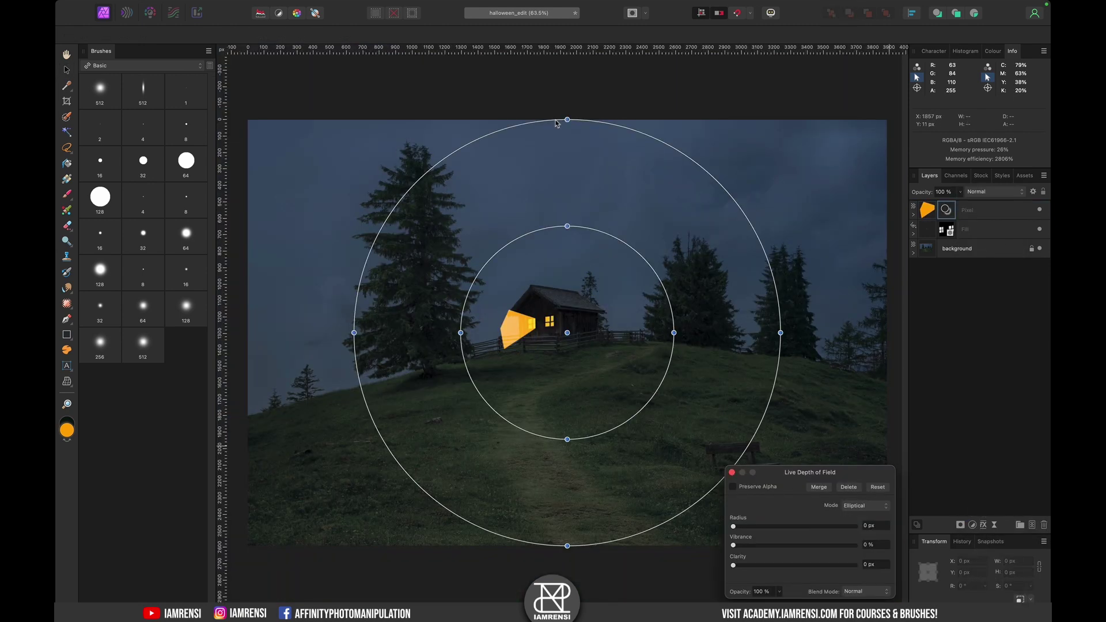
pyautogui.scroll(5, 518, 333)
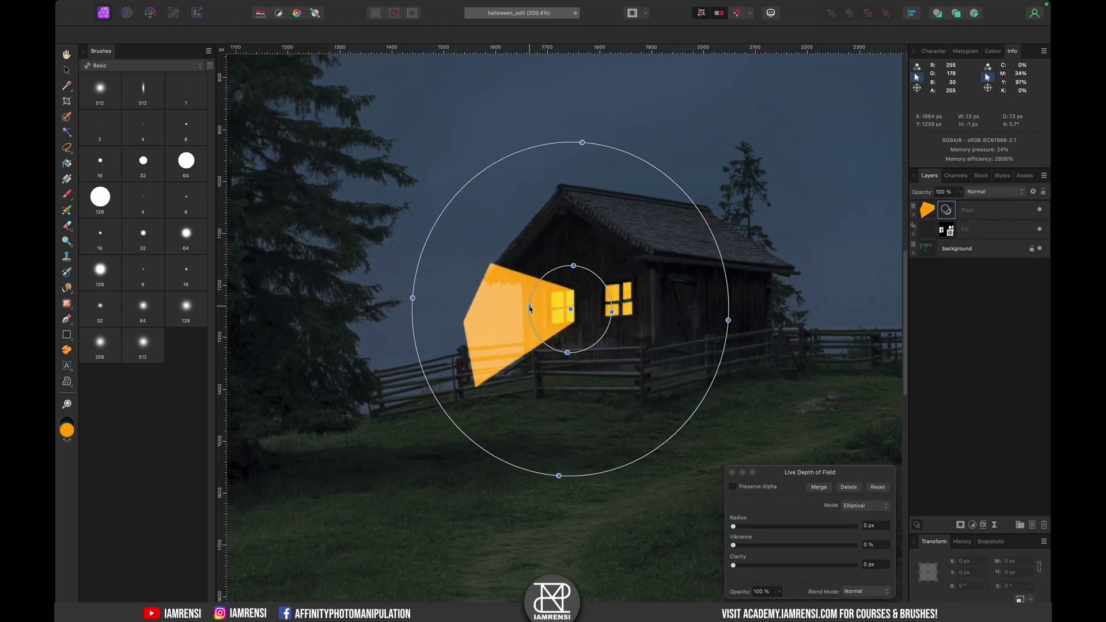
pyautogui.moveTo(733, 526); pyautogui.dragTo(810, 527)
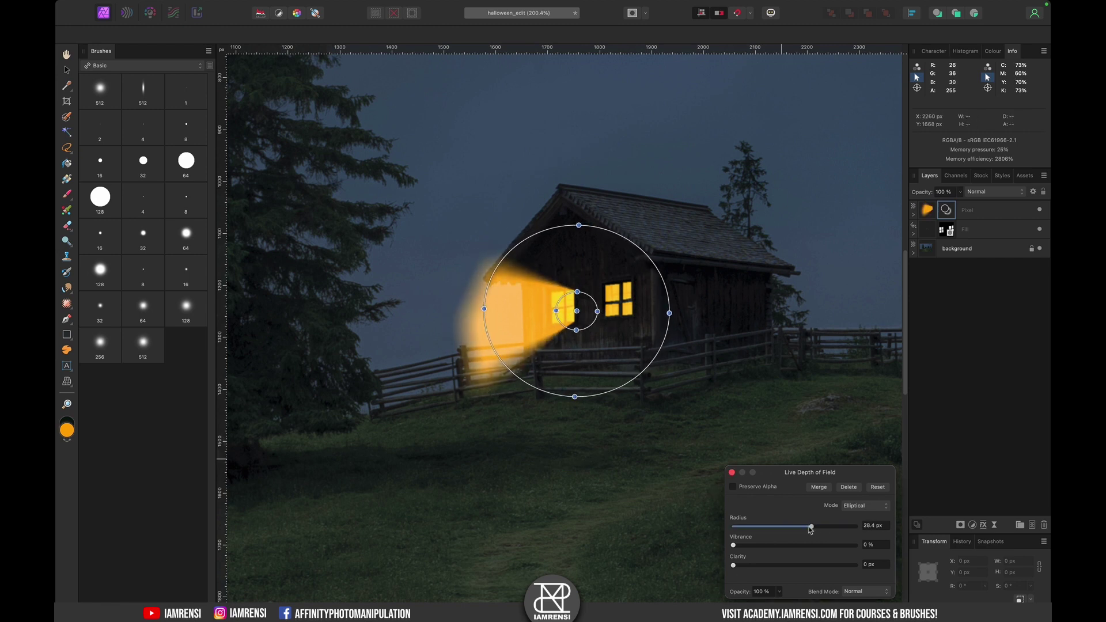
pyautogui.click(731, 472)
# Add a mask to the light beam layer and fade the beam away from the window with a gradient
pyautogui.click(914, 214)
pyautogui.click(991, 209)
pyautogui.keyDown('alt'); pyautogui.click(960, 525); pyautogui.keyUp('alt')
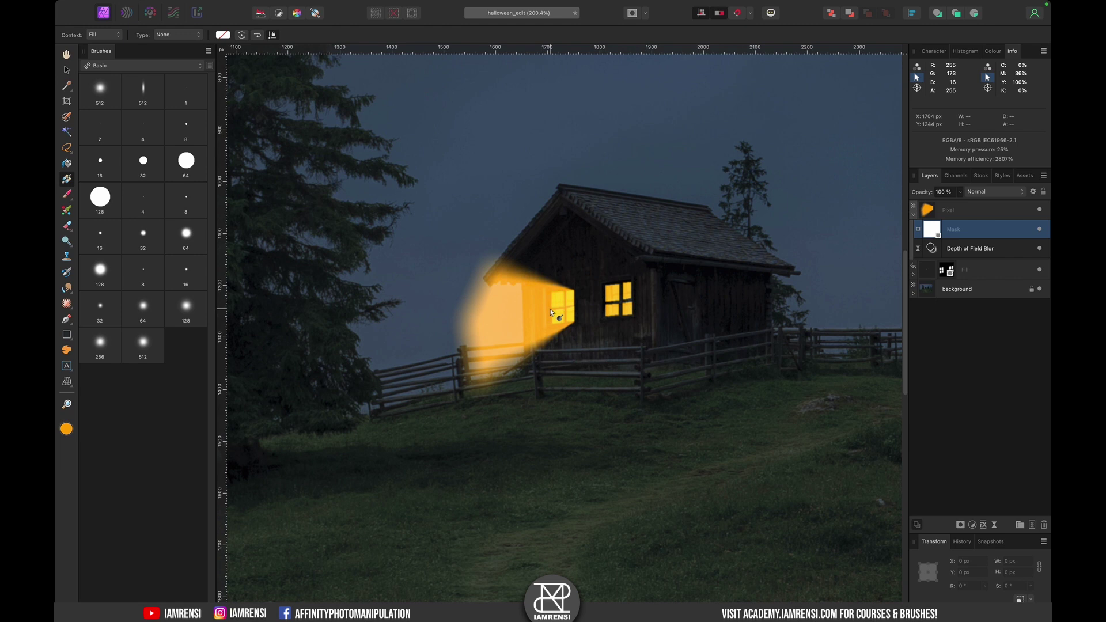
pyautogui.moveTo(553, 310); pyautogui.dragTo(481, 312)
pyautogui.moveTo(556, 309); pyautogui.dragTo(610, 305)
pyautogui.press('super+0')
pyautogui.press('Escape')
# Duplicate the light beam layer and place the copy over the cabin's right window
pyautogui.scroll(6, 536, 329)
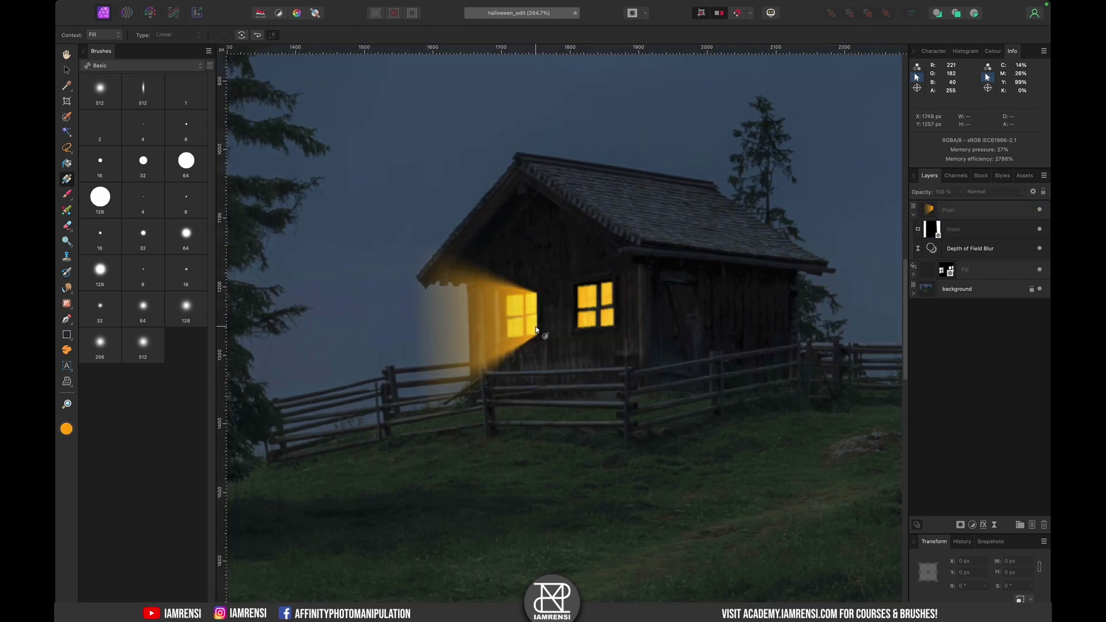
pyautogui.press('v')
pyautogui.press('super+j')
pyautogui.moveTo(474, 312); pyautogui.dragTo(548, 299)
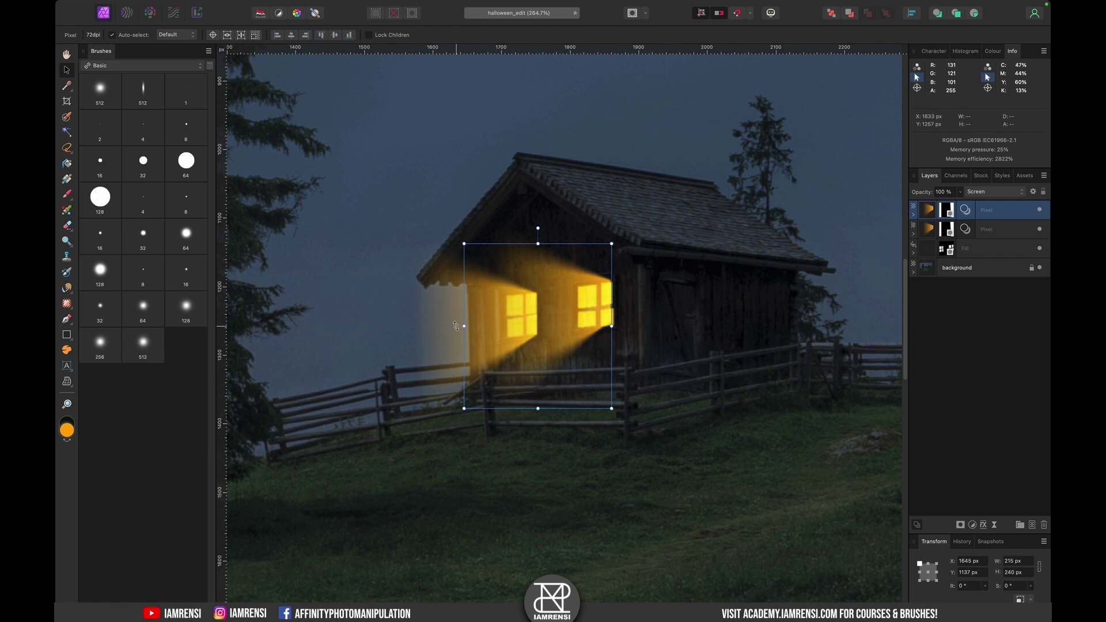
# Widen and skew the right window's light beam along the cabin wall, reducing its opacity to 69% and the left window beam's to 56%
pyautogui.moveTo(455, 326); pyautogui.dragTo(424, 355)
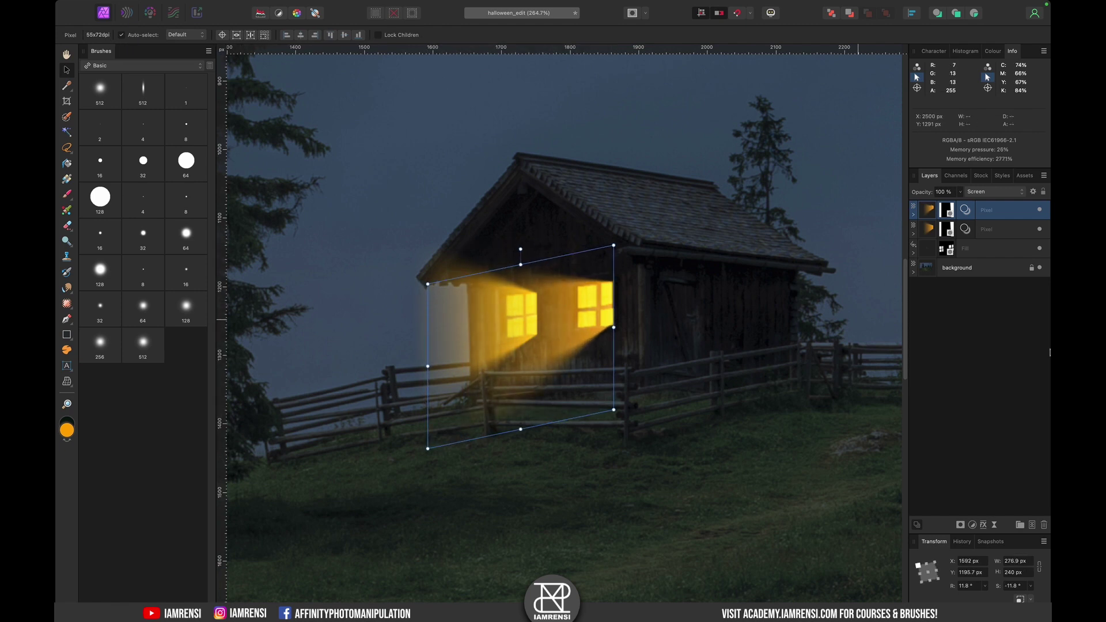
pyautogui.press('super+0')
pyautogui.press('Escape')
pyautogui.click(995, 211)
pyautogui.scroll(6, 531, 326)
pyautogui.hotkey('alt', '[')
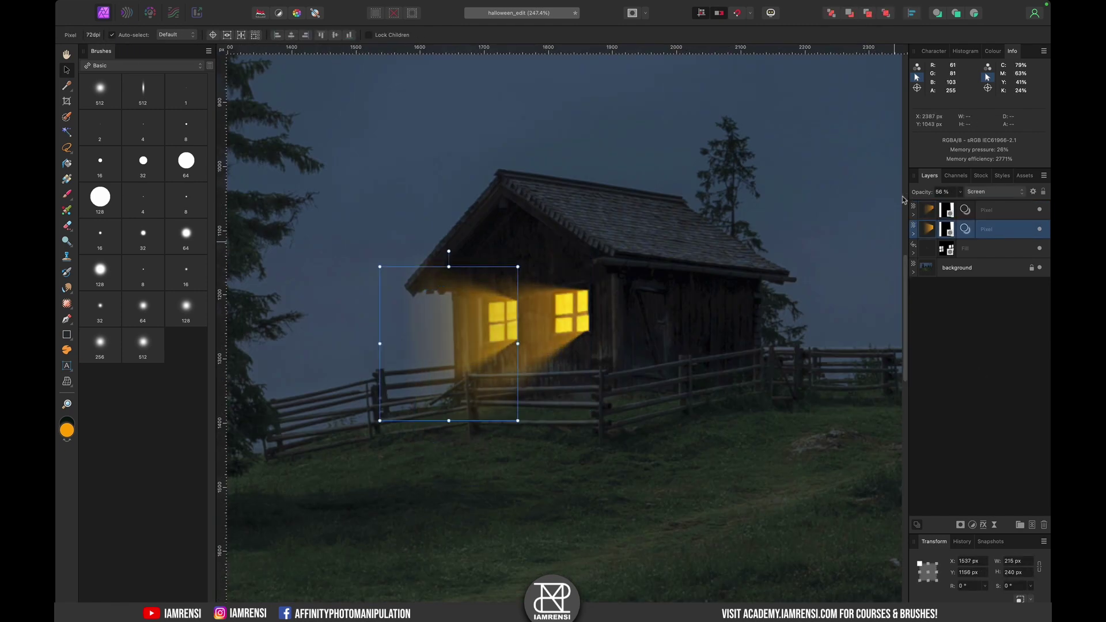
# Stamp a reduced plain pumpkin on a new pixel layer using the 2573 px brush from IAMRENSI Halloween Brushes
pyautogui.press('super+0')
pyautogui.press('super+shift+n')
pyautogui.click(143, 66)
pyautogui.click(138, 160)
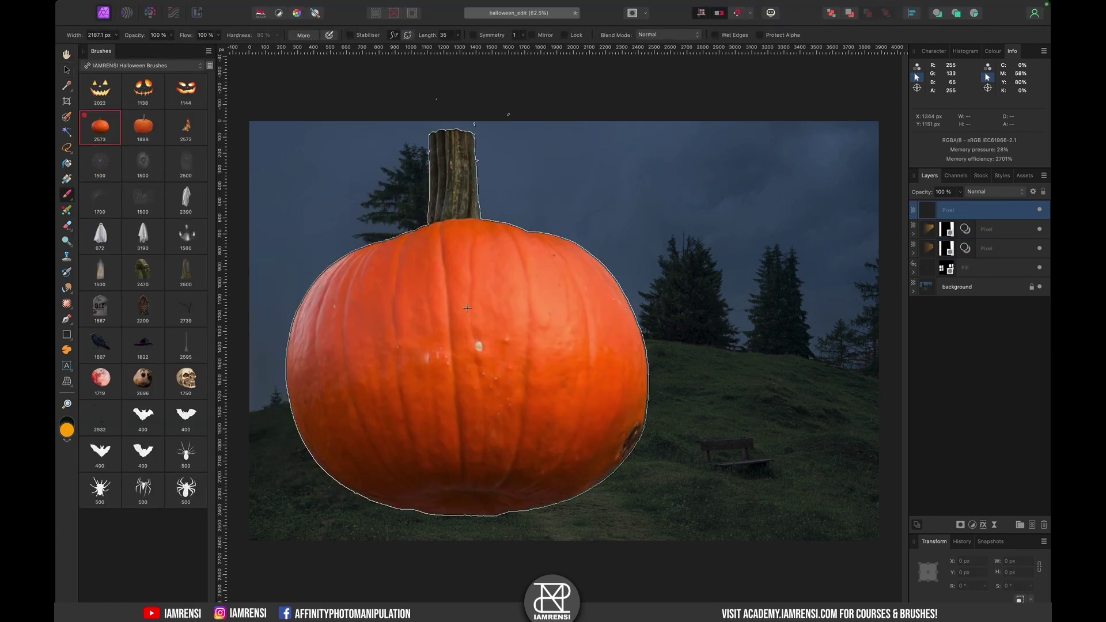
pyautogui.press('[')
pyautogui.press('[')
pyautogui.press('[')
pyautogui.press('[')
pyautogui.press('[')
pyautogui.click(478, 365)
pyautogui.scroll(1, 328, 198)
# Stamp the glowing 1138 px jack-o'-lantern face, reduced to fit, onto the pumpkin on another new pixel layer
pyautogui.press('super+shift+n')
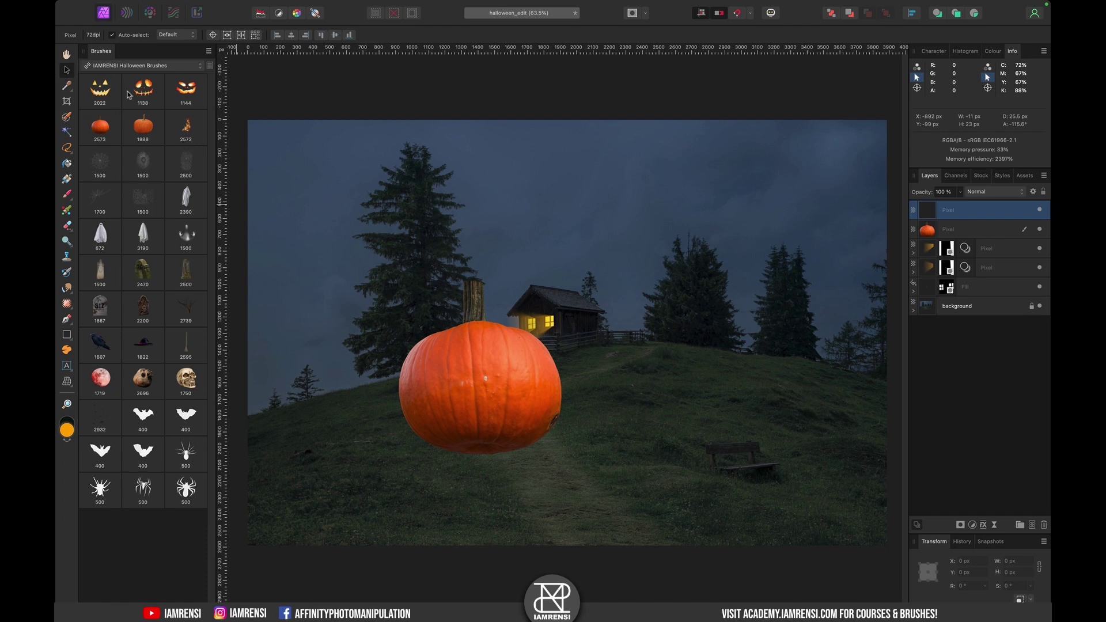
pyautogui.click(129, 94)
pyautogui.press('[')
pyautogui.press('[')
pyautogui.press('[')
pyautogui.click(479, 380)
# Group the face and pumpkin layers, scale the group to 328.9 × 365 px, rotate it 8.3° and place it beside the path
pyautogui.keyDown('shift'); pyautogui.click(960, 224); pyautogui.keyUp('shift')
pyautogui.press('super+g')
pyautogui.press('v')
pyautogui.moveTo(480, 386); pyautogui.dragTo(656, 360)
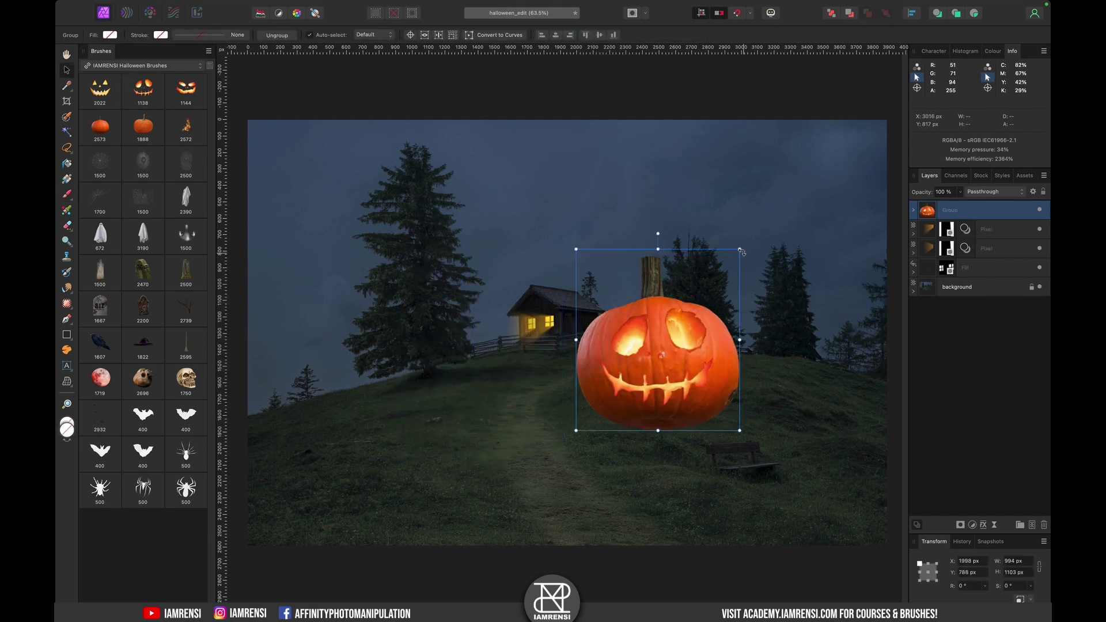
pyautogui.moveTo(737, 250); pyautogui.dragTo(631, 370)
pyautogui.moveTo(604, 356); pyautogui.dragTo(604, 346)
pyautogui.scroll(6, 598, 431)
pyautogui.scroll(3, 595, 371)
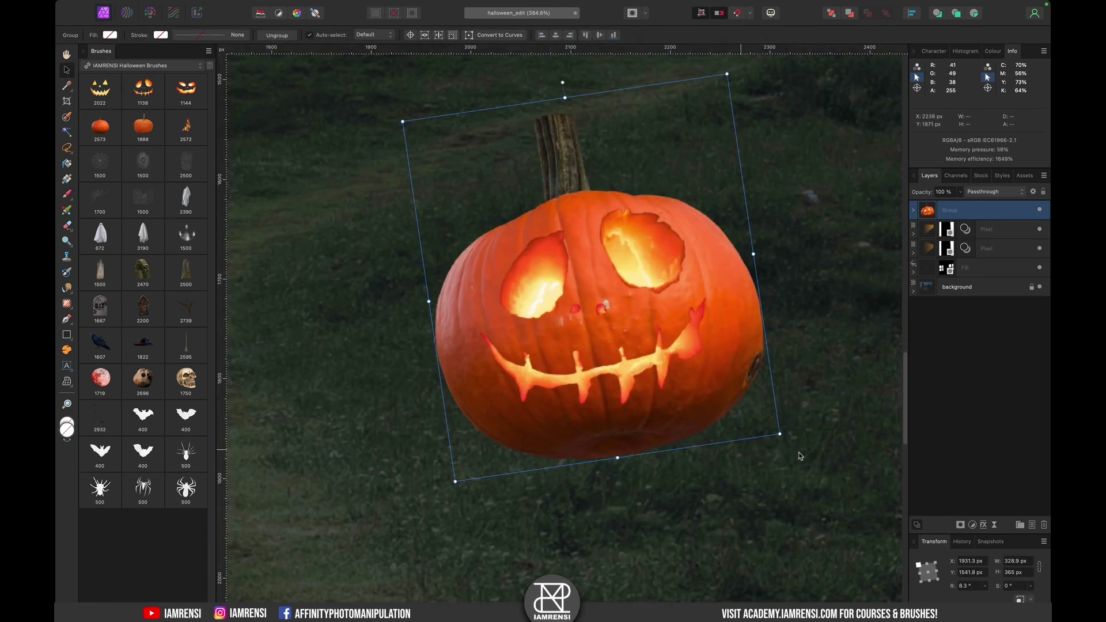
# Add a mask to the pumpkin group and choose the 700 px grass brush from IAMRENSI Nature Brushes at a reduced size
pyautogui.click(960, 525)
pyautogui.click(144, 65)
pyautogui.click(173, 103)
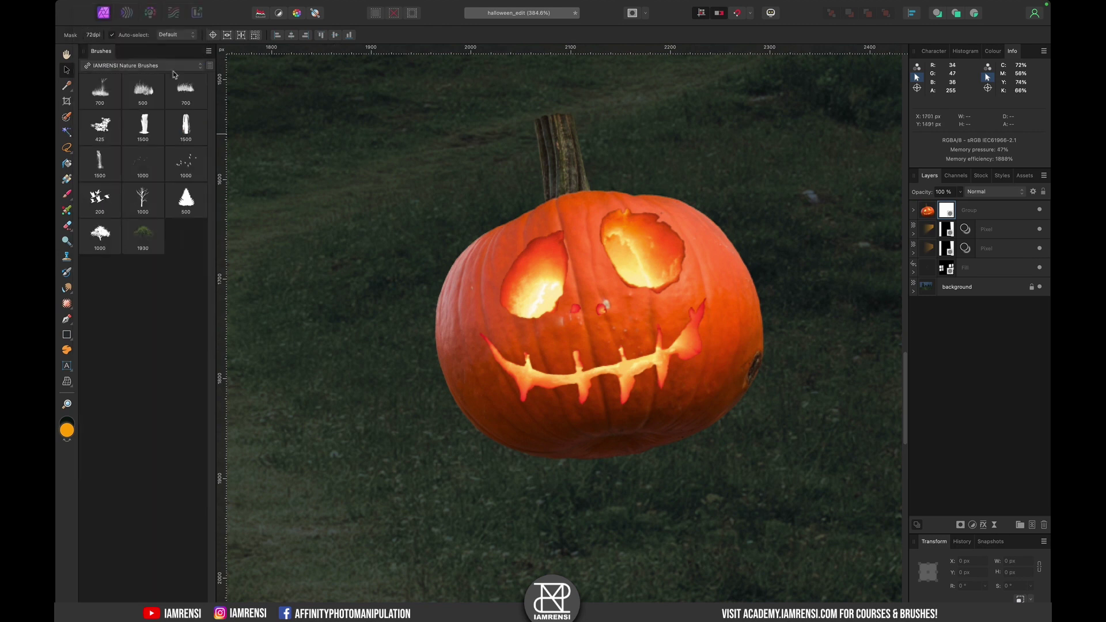
pyautogui.moveTo(509, 337); pyautogui.dragTo(459, 340)
pyautogui.press('b')
pyautogui.press('[')
pyautogui.press('[')
pyautogui.press('[')
pyautogui.press('[')
pyautogui.press('[')
pyautogui.press('[')
pyautogui.press('[')
pyautogui.click(913, 210)
pyautogui.press('d')
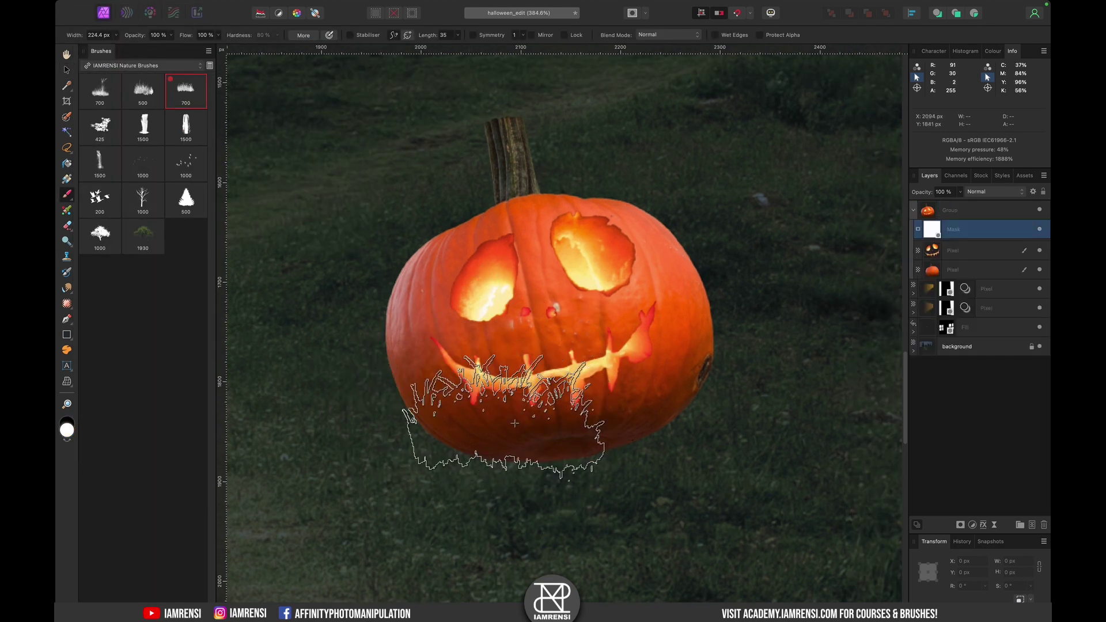
# Stamp grass in black on the group mask to hide the pumpkin's lower left base
pyautogui.press('x')
pyautogui.press('[')
pyautogui.press('[')
pyautogui.press(']')
pyautogui.press(']')
pyautogui.press(']')
pyautogui.press(']')
pyautogui.press(']')
pyautogui.press(']')
pyautogui.press(']')
pyautogui.press(']')
pyautogui.click(499, 389)
pyautogui.hotkey('ctrl', 'z')
pyautogui.press('[')
pyautogui.press('[')
pyautogui.press('[')
pyautogui.press('[')
pyautogui.click(404, 438)
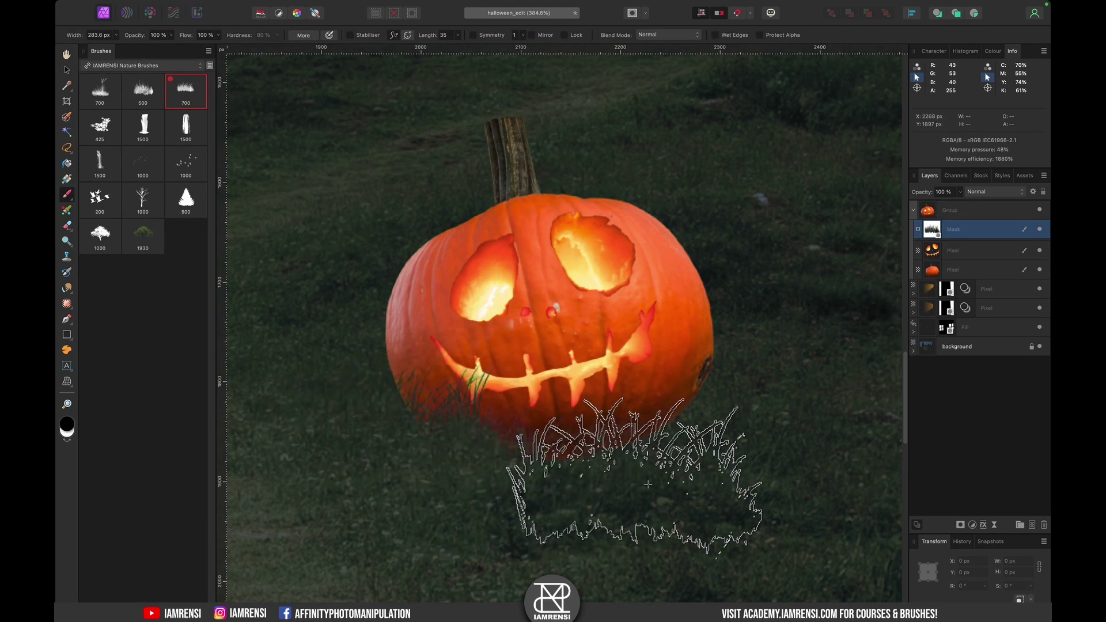
# Mask the middle and right of the pumpkin's base with smaller black grass stamps about 170 px wide
pyautogui.click(638, 487)
pyautogui.hotkey('ctrl', 'z')
pyautogui.press('[')
pyautogui.press('[')
pyautogui.press('[')
pyautogui.press('[')
pyautogui.press('[')
pyautogui.hotkey('ctrl', 'z')
pyautogui.press(']')
pyautogui.click(546, 447)
pyautogui.click(702, 451)
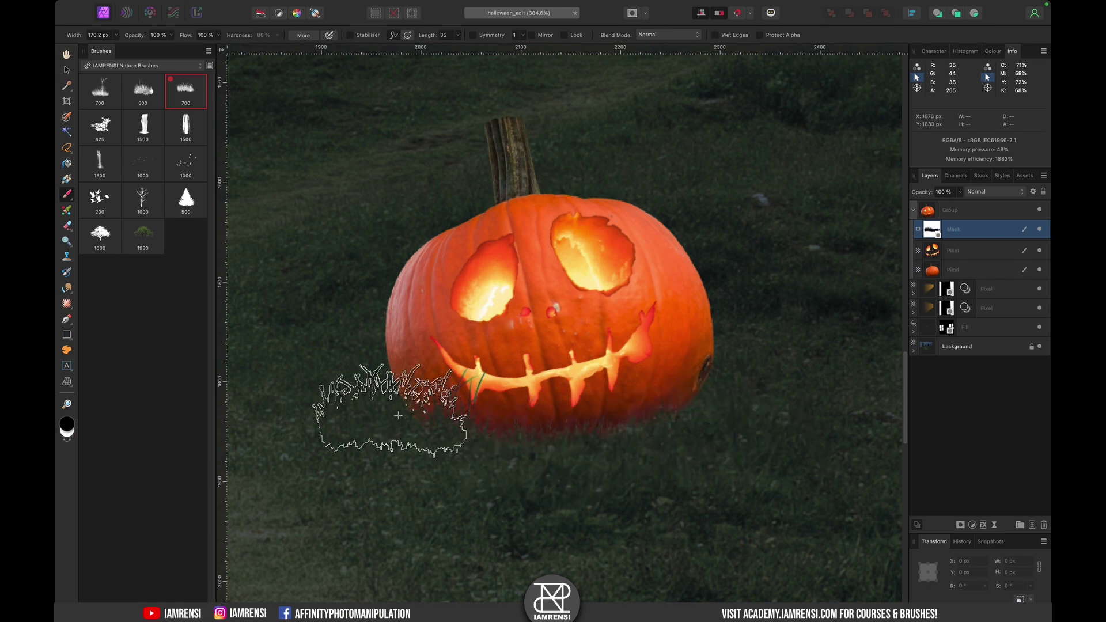
# Refine the grassy mask edge, alternating black and white grass stamps at the pumpkin's lower left and hiding more of its base
pyautogui.click(397, 415)
pyautogui.press('x')
pyautogui.click(469, 381)
pyautogui.press('x')
pyautogui.click(647, 458)
# Rename the masked group as pumpkin and place a new pixel layer directly beneath it
pyautogui.scroll(-2, 571, 444)
pyautogui.click(950, 210)
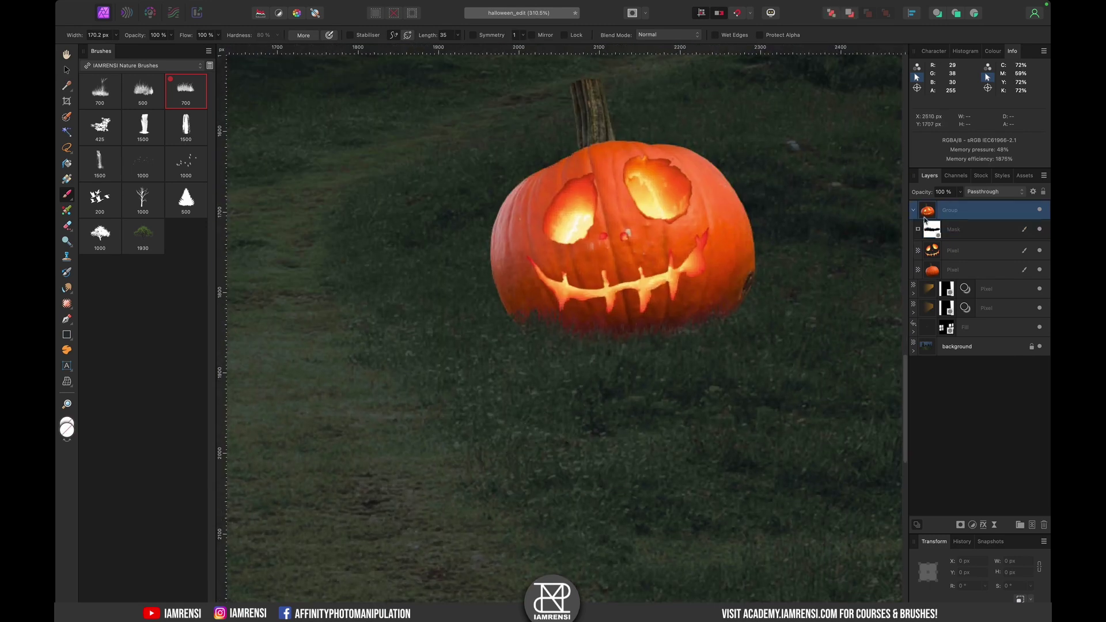
pyautogui.click(913, 210)
pyautogui.doubleClick(968, 212)
pyautogui.moveTo(941, 214); pyautogui.dragTo(944, 237)
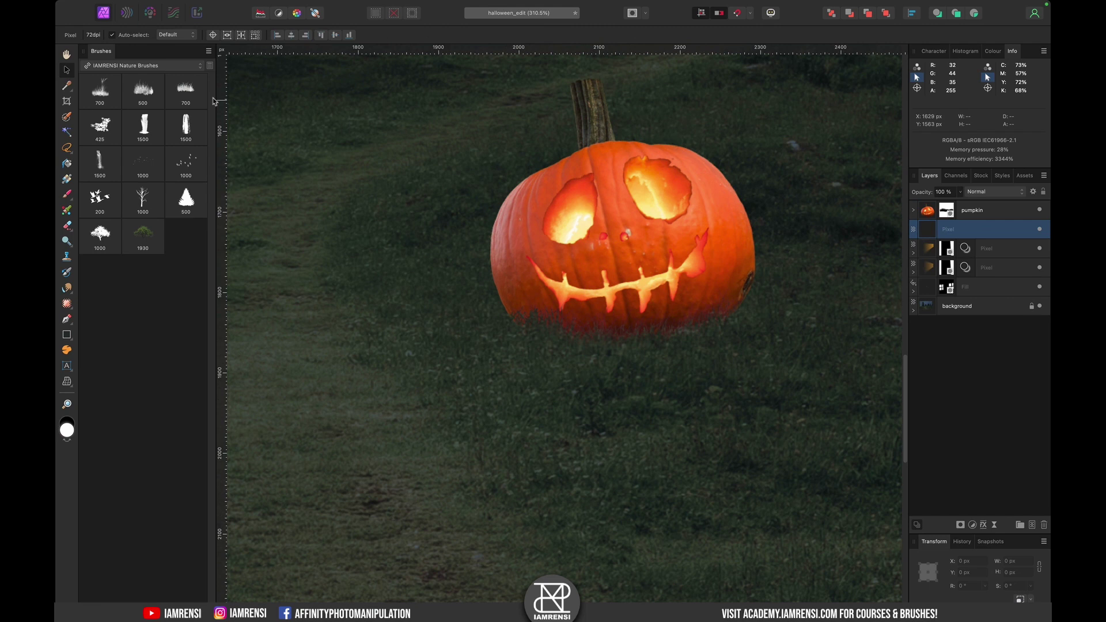
# Paint a soft black spot on the grass beside the pumpkin with the Basic 512 px brush at 0% hardness
pyautogui.click(144, 65)
pyautogui.click(105, 30)
pyautogui.click(100, 91)
pyautogui.press('x')
pyautogui.hscroll(5, 614, 328)
pyautogui.keyDown('alt'); pyautogui.click(624, 316); pyautogui.keyUp('alt')
pyautogui.hscroll(-5, 510, 342)
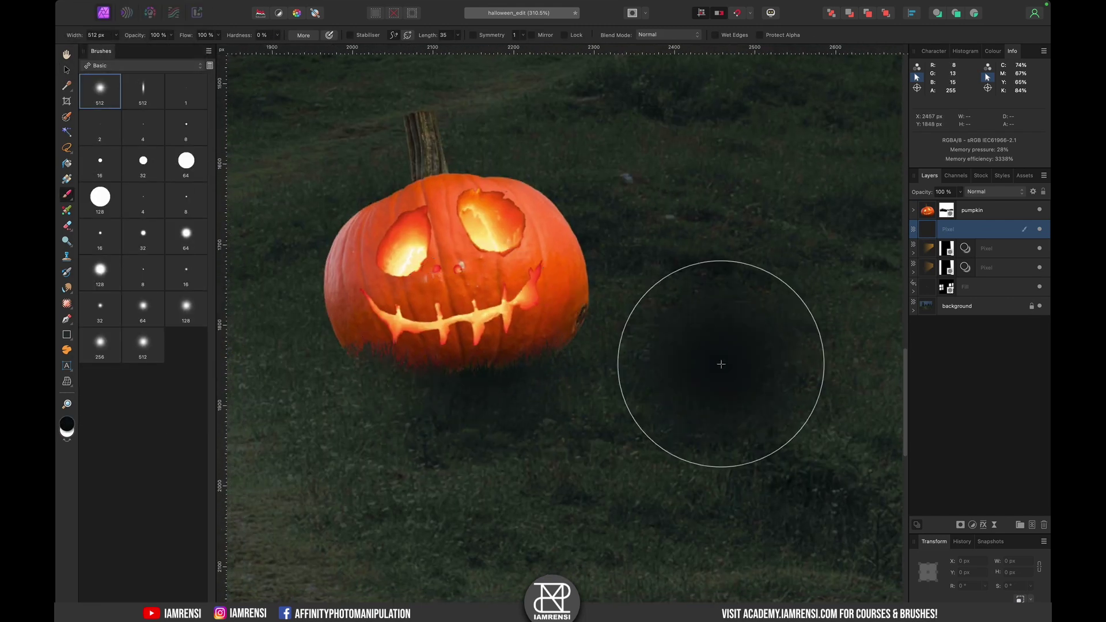
pyautogui.click(721, 365)
# Flatten and stretch the black spot to 794 × 128 px and position it as a ground shadow beneath the pumpkin
pyautogui.press('v')
pyautogui.moveTo(720, 365); pyautogui.dragTo(484, 346)
pyautogui.moveTo(484, 546); pyautogui.dragTo(484, 399)
pyautogui.moveTo(483, 351); pyautogui.dragTo(449, 369)
pyautogui.moveTo(644, 367); pyautogui.dragTo(768, 367)
pyautogui.moveTo(636, 344); pyautogui.dragTo(704, 342)
# Set the shadow layer's blend mode to Multiply and reduce its opacity
pyautogui.click(995, 191)
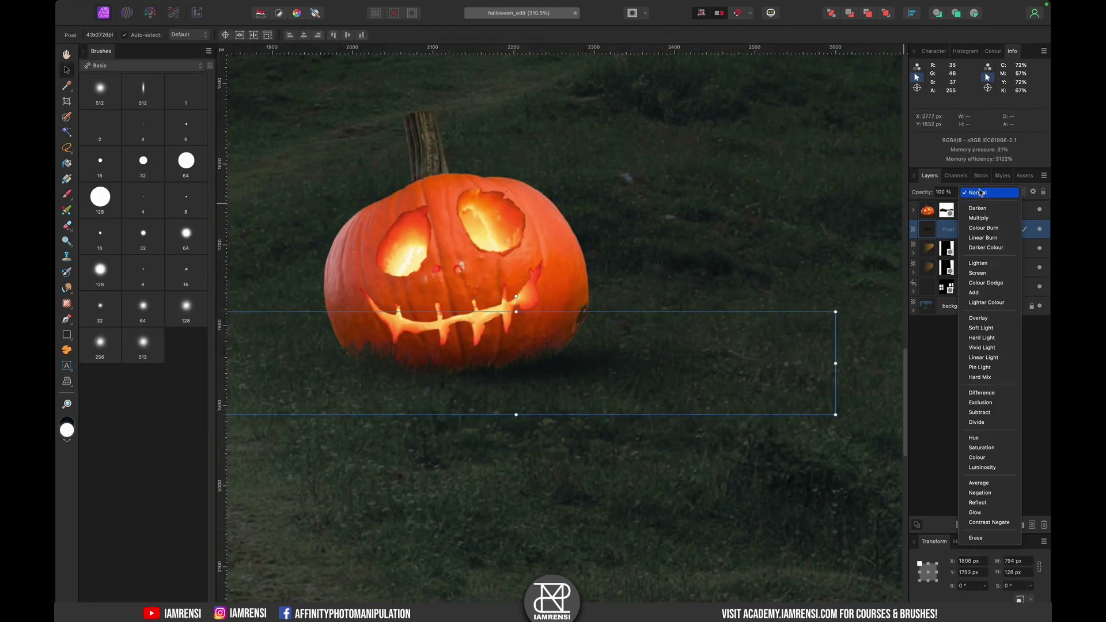
pyautogui.click(982, 216)
pyautogui.press('7')
pyautogui.press('7')
pyautogui.press('super+0')
pyautogui.click(974, 415)
# Darken the plain pumpkin layer inside the group with an Exposure adjustment
pyautogui.scroll(8, 611, 407)
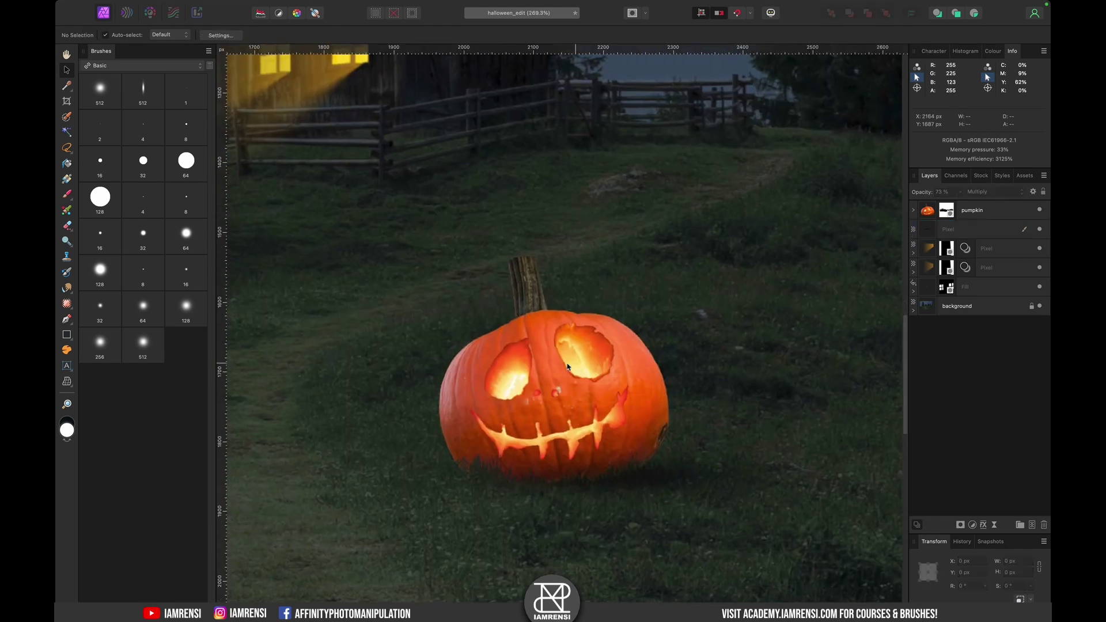
pyautogui.click(913, 210)
pyautogui.click(960, 270)
pyautogui.click(972, 524)
pyautogui.scroll(-5, 976, 530)
pyautogui.click(976, 529)
pyautogui.moveTo(779, 569); pyautogui.dragTo(750, 550)
# Cool the plain pumpkin with a White Balance adjustment of -40% and collapse the pumpkin group
pyautogui.click(973, 525)
pyautogui.click(986, 544)
pyautogui.press('super+0')
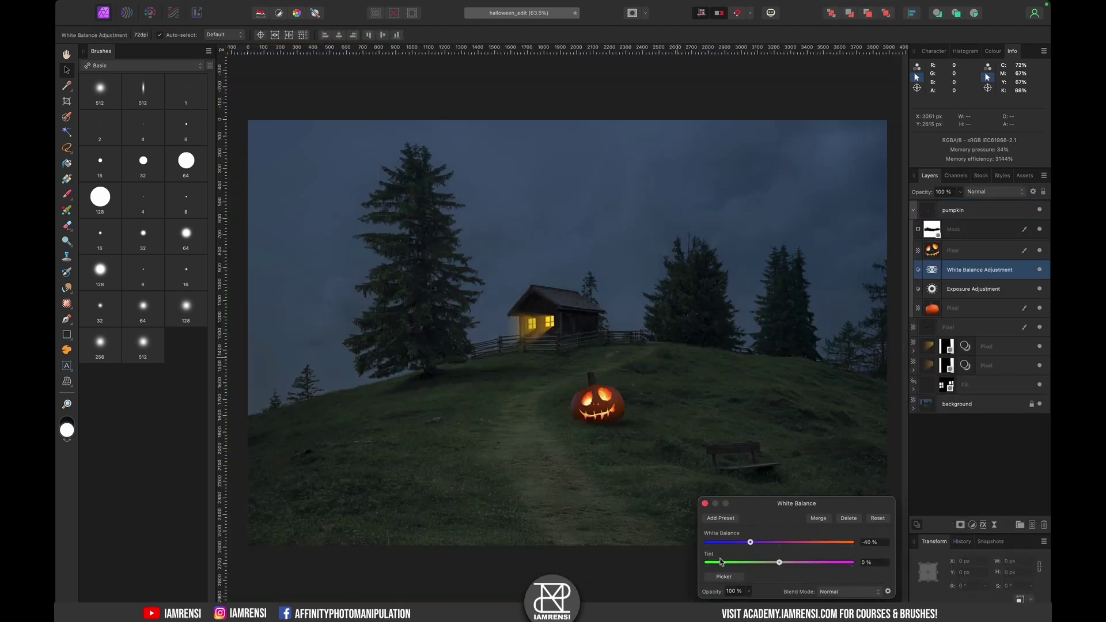
pyautogui.click(704, 504)
pyautogui.scroll(8, 593, 393)
pyautogui.click(914, 210)
# Duplicate the right window's light beam, move the copy over the pumpkin and raise its layer above the pumpkin group
pyautogui.click(1006, 250)
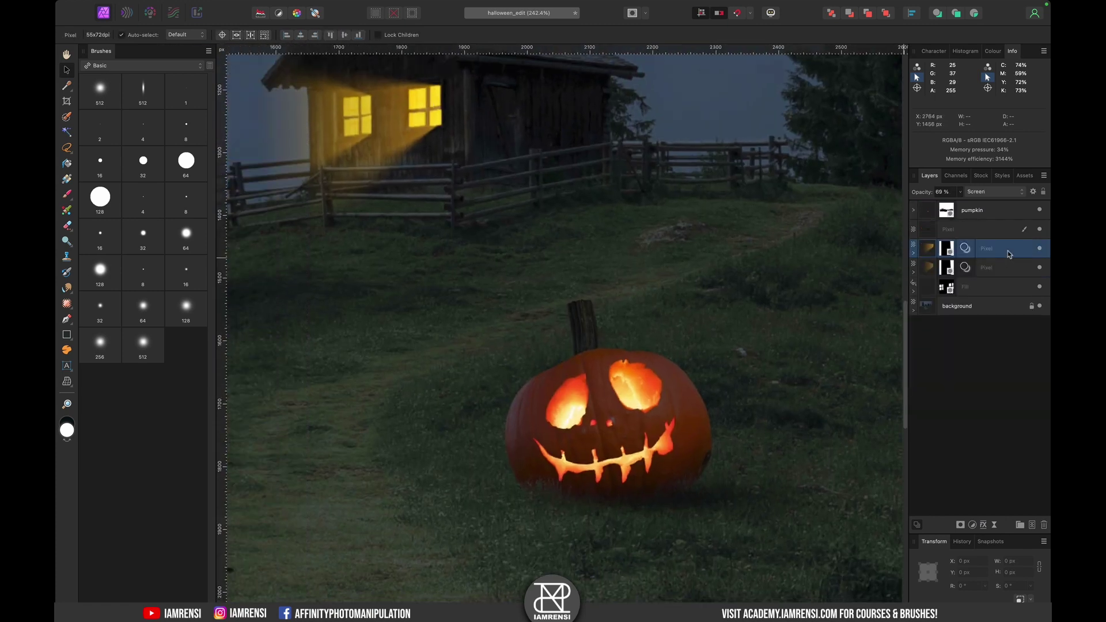
pyautogui.press('super+j')
pyautogui.moveTo(393, 140); pyautogui.dragTo(550, 416)
pyautogui.moveTo(960, 248); pyautogui.dragTo(960, 202)
# Shrink and rotate the copied beam so it fans up and leftwards from the pumpkin's left eye
pyautogui.moveTo(550, 432); pyautogui.dragTo(537, 443)
pyautogui.moveTo(416, 420); pyautogui.dragTo(723, 431)
pyautogui.moveTo(650, 406); pyautogui.dragTo(622, 419)
pyautogui.moveTo(630, 324); pyautogui.dragTo(539, 419)
pyautogui.moveTo(637, 435); pyautogui.dragTo(578, 379)
pyautogui.moveTo(477, 361); pyautogui.dragTo(812, 452)
pyautogui.moveTo(593, 334); pyautogui.dragTo(574, 413)
pyautogui.moveTo(493, 336)
pyautogui.mouseDown()
pyautogui.moveTo(576, 438)
pyautogui.moveTo(514, 398)
pyautogui.moveTo(511, 383)
pyautogui.mouseUp()
# Paint black on the copied beam's mask with a soft 19.8 px brush to hide its hard tip at the left eye
pyautogui.scroll(6, 618, 459)
pyautogui.click(946, 211)
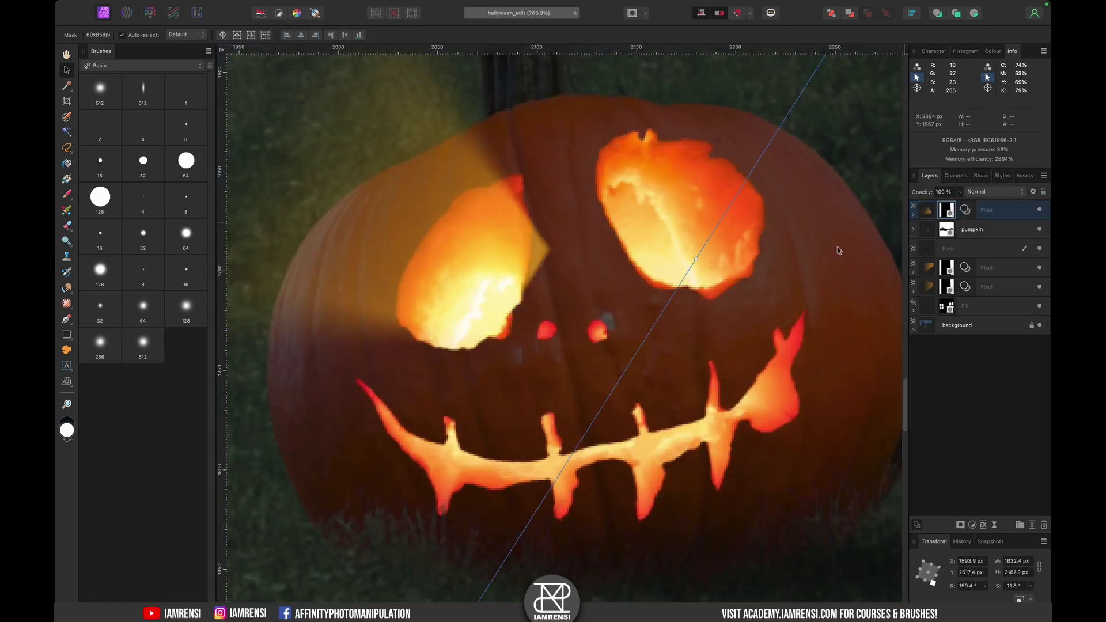
pyautogui.press('b')
pyautogui.press('x')
pyautogui.scroll(-10, 546, 315)
pyautogui.scroll(5, 557, 362)
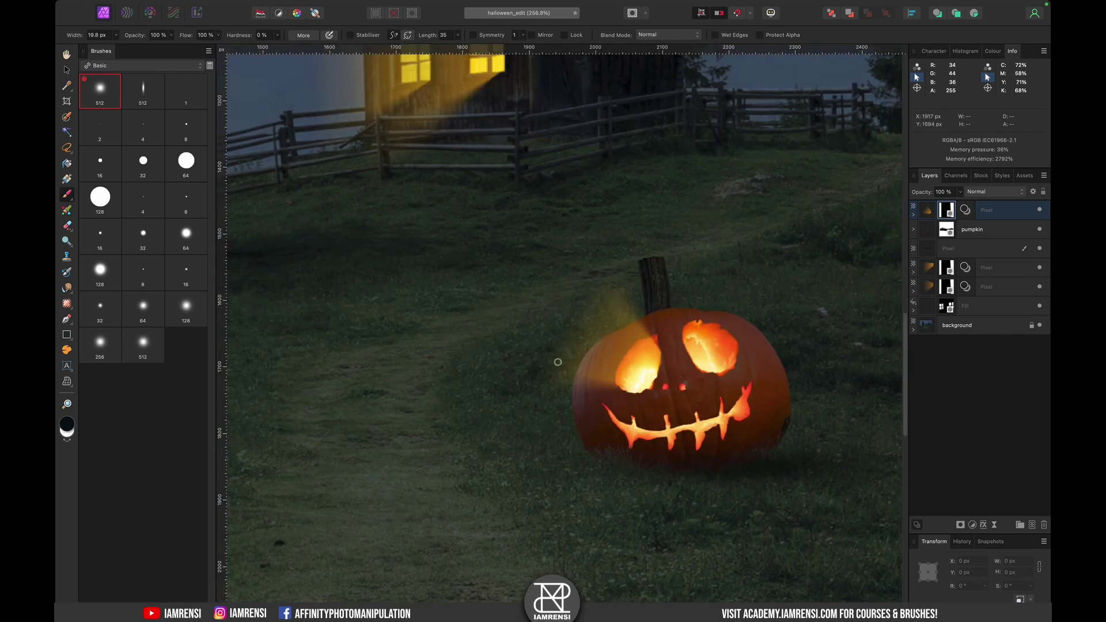
# Duplicate the left eye's beam, flip it horizontally, widen it to 317.3 px and align it fanning up and rightwards from the right eye
pyautogui.click(1018, 216)
pyautogui.press('super+j')
pyautogui.press('v')
pyautogui.moveTo(561, 362); pyautogui.dragTo(625, 371)
pyautogui.rightClick(650, 345)
pyautogui.click(790, 563)
pyautogui.moveTo(673, 314); pyautogui.dragTo(742, 268)
pyautogui.moveTo(630, 348); pyautogui.dragTo(675, 301)
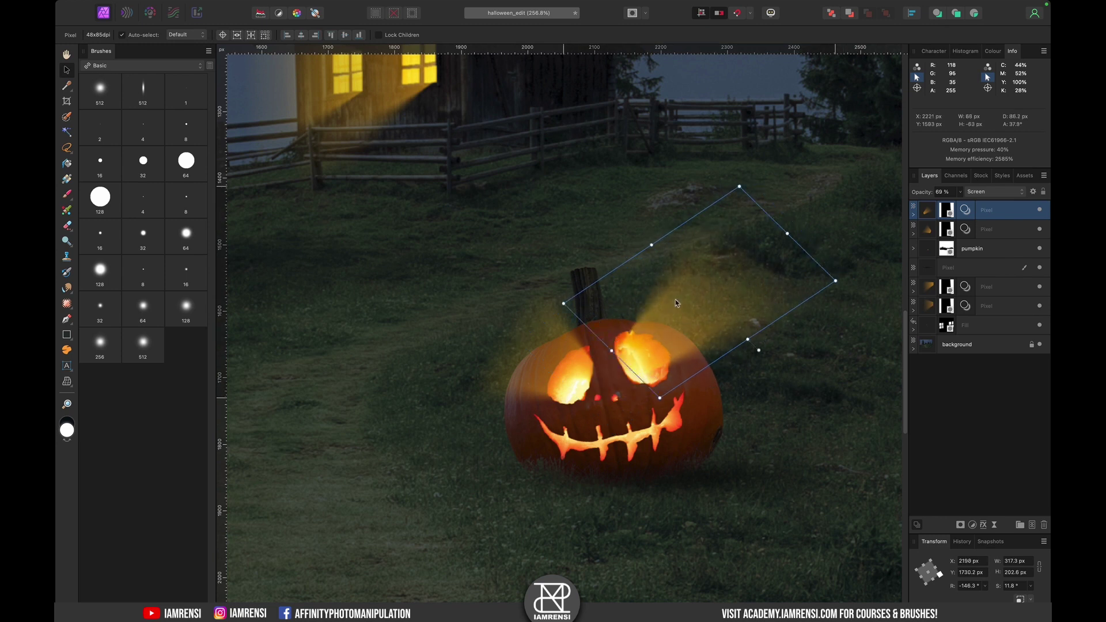
pyautogui.click(946, 483)
# Lower the opacity of both pumpkin eye beams, setting the left eye's beam to 32%
pyautogui.press('super+0')
pyautogui.click(1002, 211)
pyautogui.moveTo(922, 193); pyautogui.dragTo(909, 196)
pyautogui.click(1002, 229)
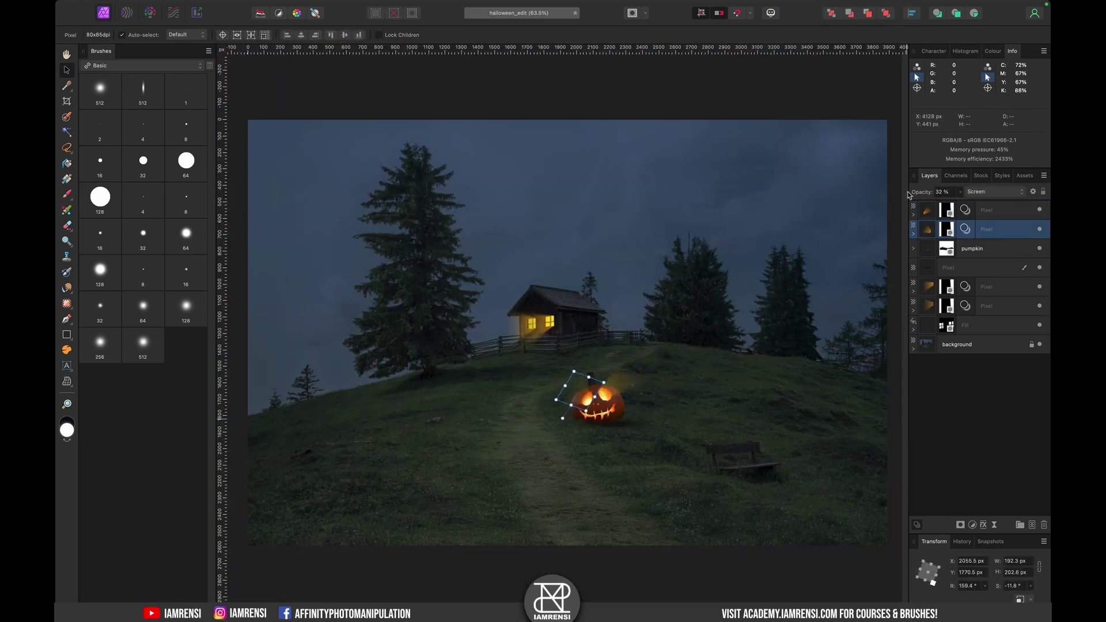
pyautogui.scroll(10, 612, 403)
pyautogui.keyDown('shift'); pyautogui.click(1008, 215); pyautogui.keyUp('shift')
pyautogui.press('Delete')
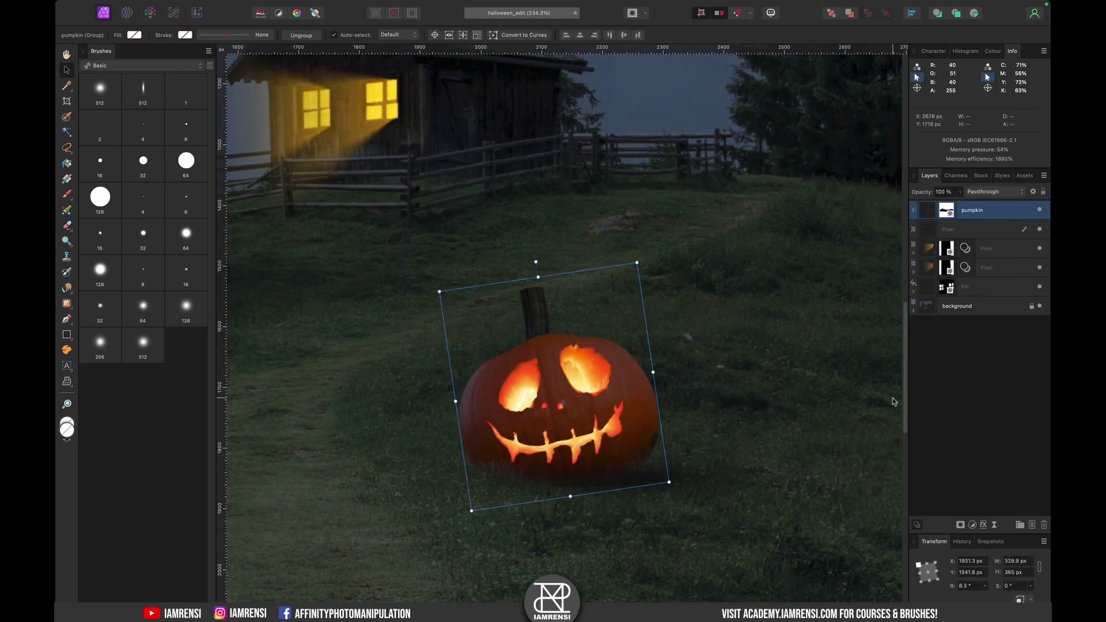
pyautogui.press('super+0')
pyautogui.press('super+z')
pyautogui.click(985, 427)
# Fade the right eye's beam by painting black on its mask with a soft brush enlarged to about 325 px
pyautogui.scroll(7, 526, 425)
pyautogui.moveTo(706, 398); pyautogui.dragTo(578, 421)
pyautogui.click(944, 212)
pyautogui.press('b')
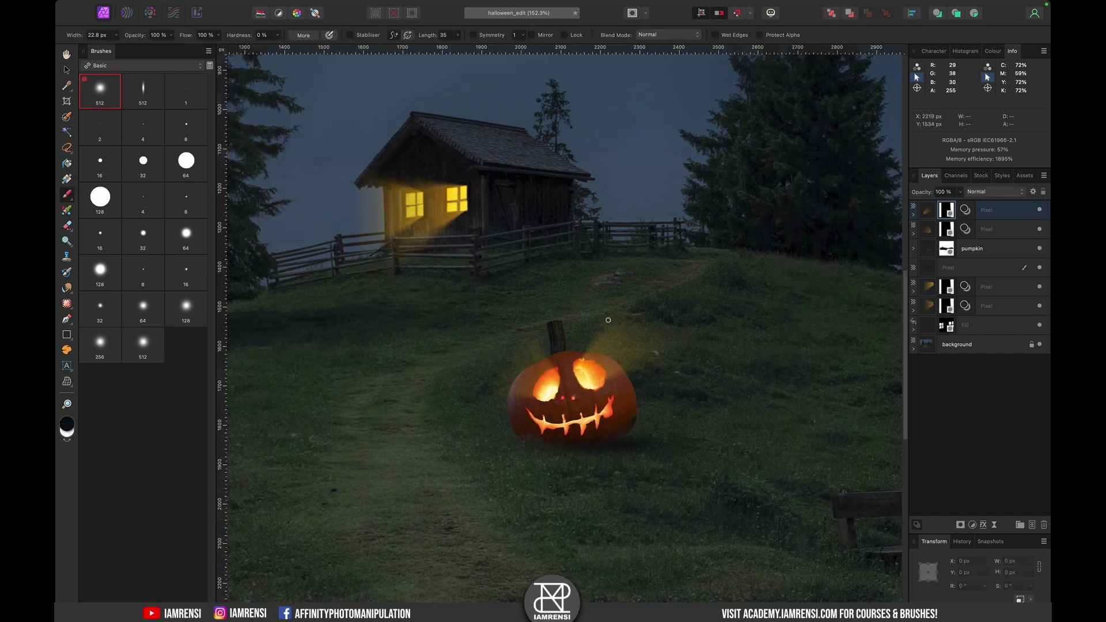
pyautogui.press('super+0')
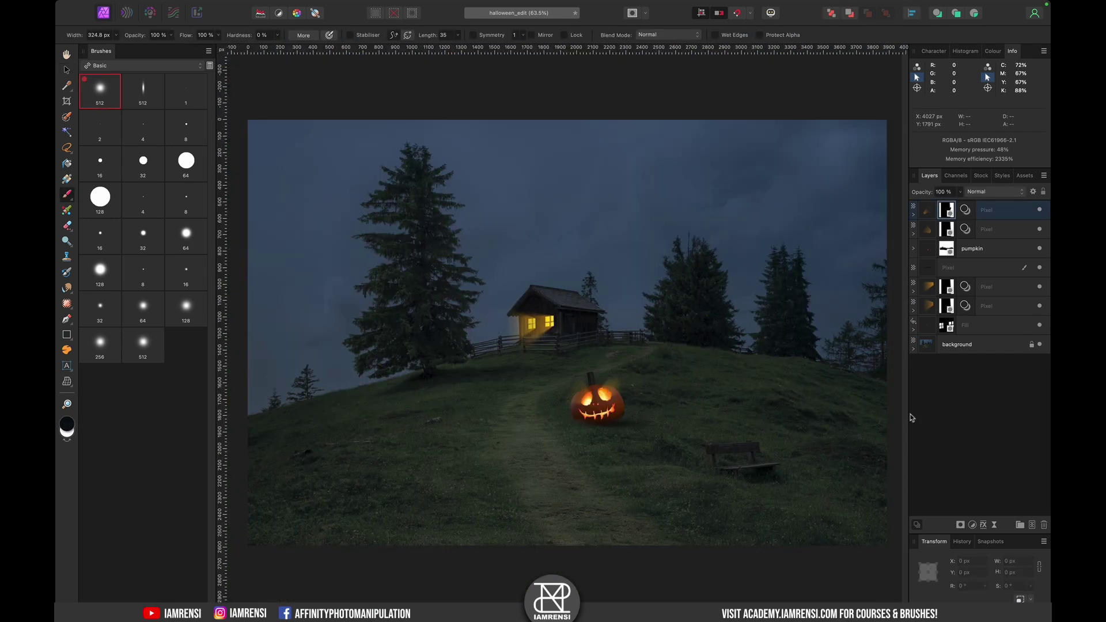
# Stamp the 2470 px skull tombstone brush on a new tombstone layer and shrink it to about 1187 px wide in the scene's lower left
pyautogui.click(142, 65)
pyautogui.click(187, 199)
pyautogui.click(1031, 525)
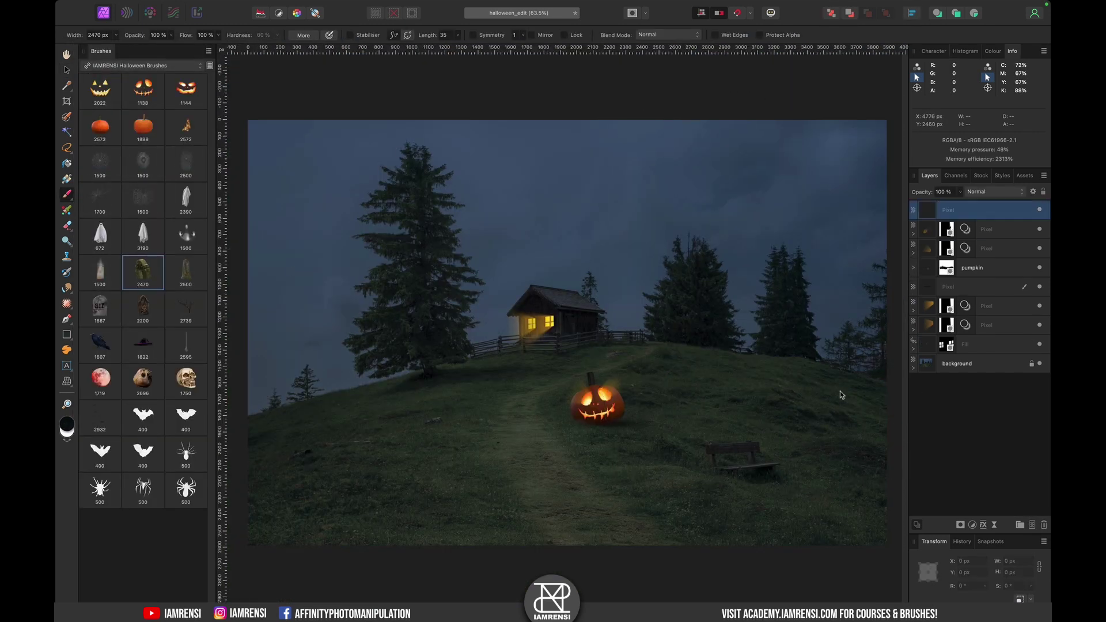
pyautogui.click(448, 343)
pyautogui.press('v')
pyautogui.moveTo(614, 138)
pyautogui.mouseDown()
pyautogui.moveTo(465, 292)
pyautogui.moveTo(481, 345)
pyautogui.mouseUp()
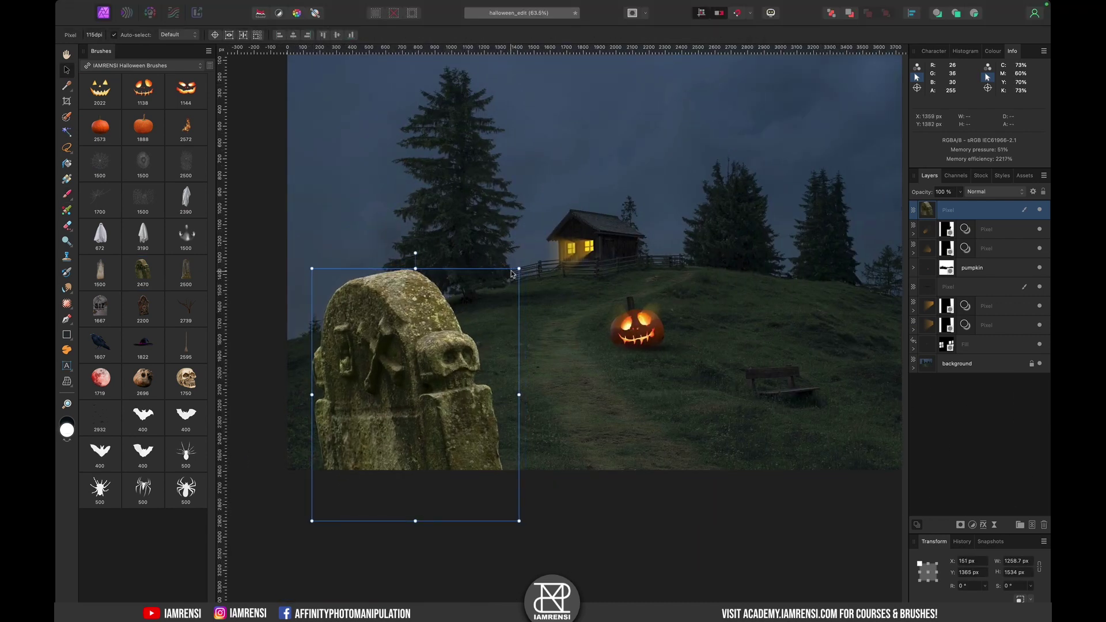
pyautogui.moveTo(518, 266); pyautogui.dragTo(506, 283)
pyautogui.moveTo(436, 342); pyautogui.dragTo(433, 336)
# Group the pumpkin layer with its two eye beams and the pixel layer beneath it
pyautogui.click(981, 250)
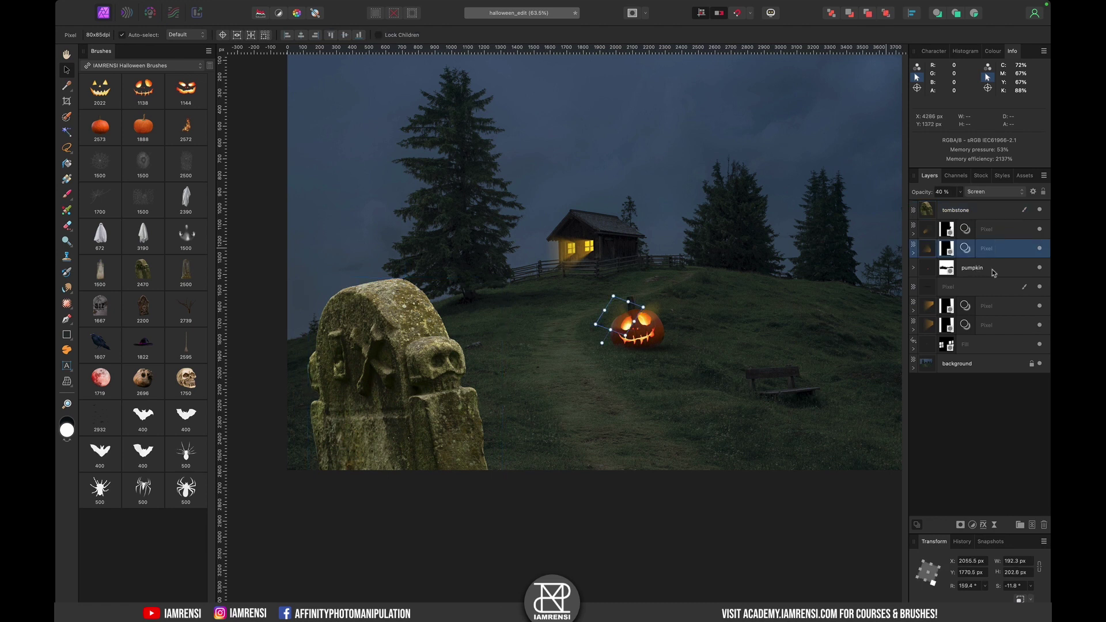
pyautogui.keyDown('super'); pyautogui.click(991, 271); pyautogui.keyUp('super')
pyautogui.keyDown('super'); pyautogui.click(986, 231); pyautogui.keyUp('super')
pyautogui.press('super+g')
pyautogui.moveTo(967, 252); pyautogui.dragTo(970, 315)
pyautogui.click(913, 229)
# Darken the tombstone with an Exposure adjustment of about -3 clipped to its layer
pyautogui.click(441, 374)
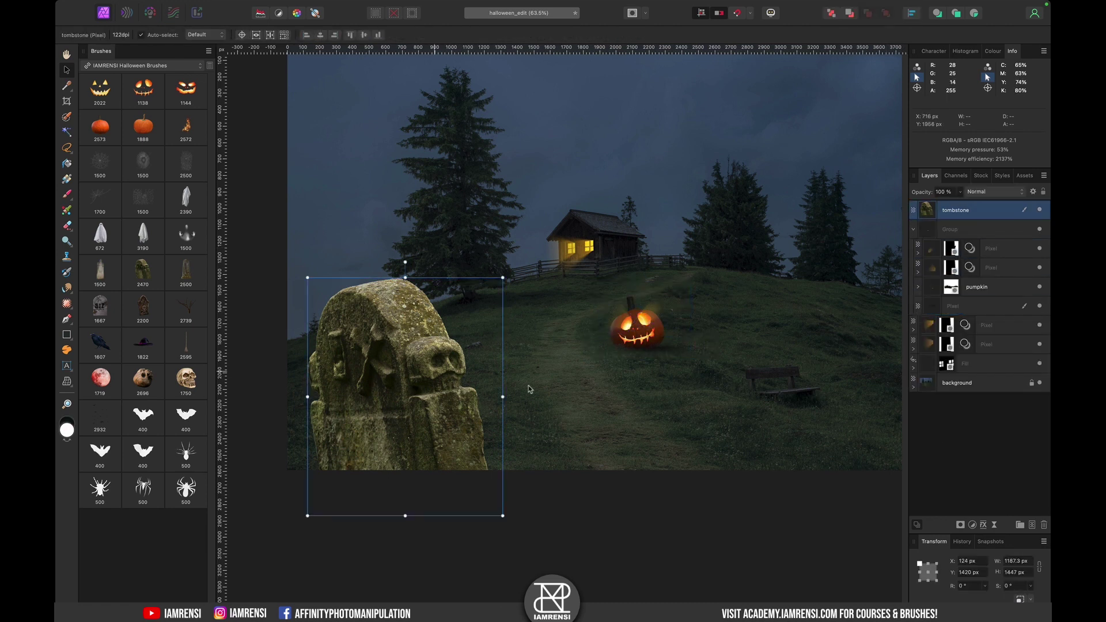
pyautogui.click(972, 525)
pyautogui.click(993, 546)
pyautogui.moveTo(779, 569); pyautogui.dragTo(760, 570)
pyautogui.moveTo(963, 211); pyautogui.dragTo(921, 217)
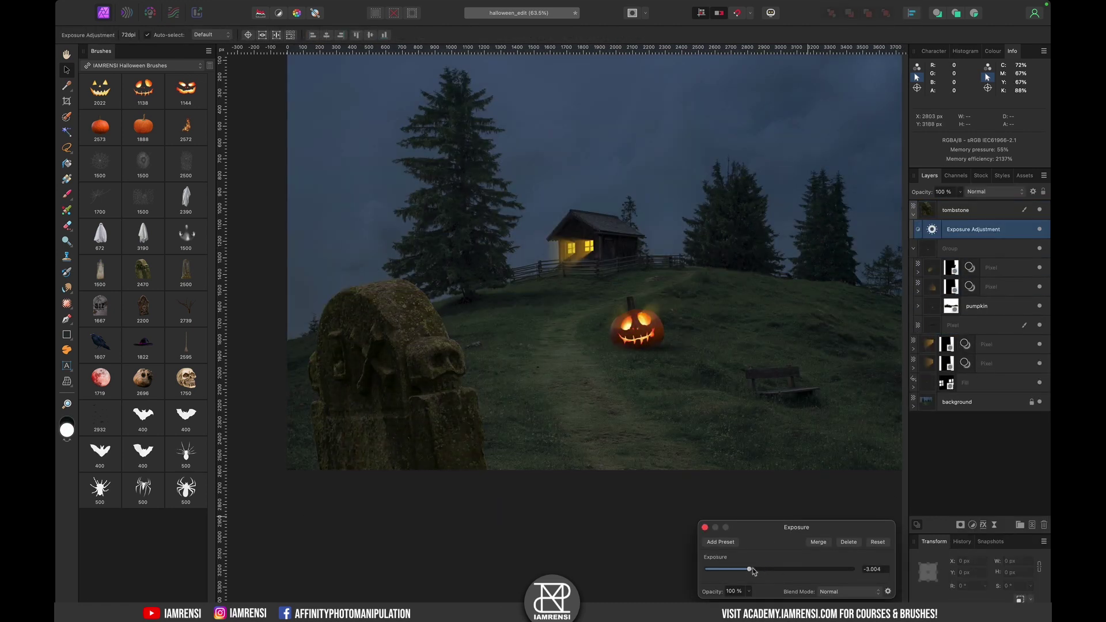
# Desaturate the tombstone with a Vibrance adjustment and cool its colour with a White Balance adjustment, both nested in its layer
pyautogui.click(424, 429)
pyautogui.click(972, 525)
pyautogui.click(979, 507)
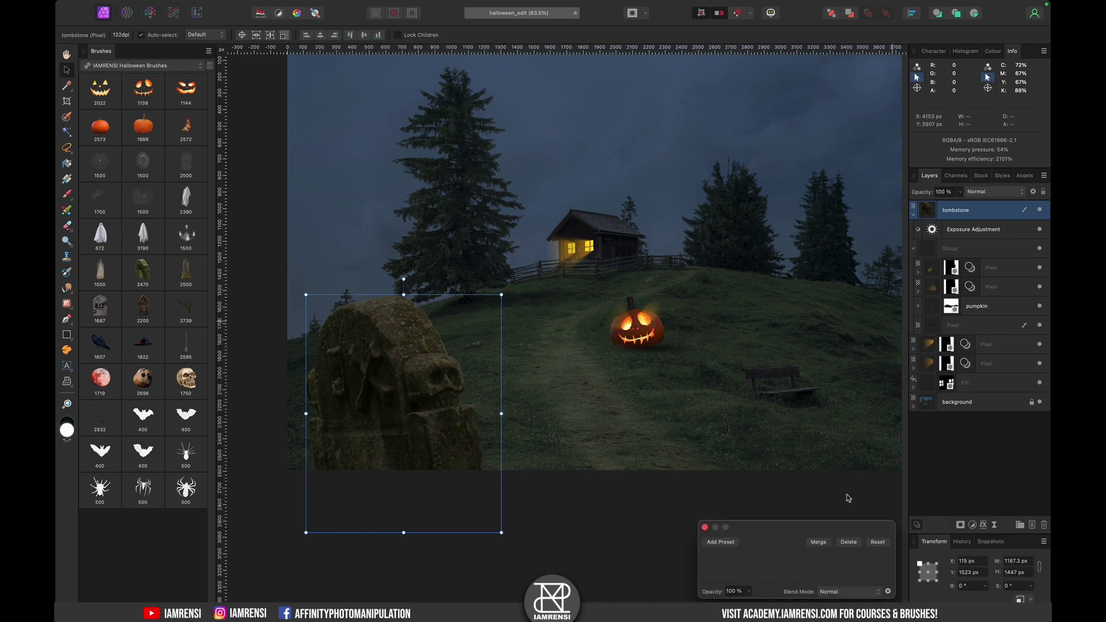
pyautogui.click(704, 515)
pyautogui.click(972, 525)
pyautogui.click(986, 542)
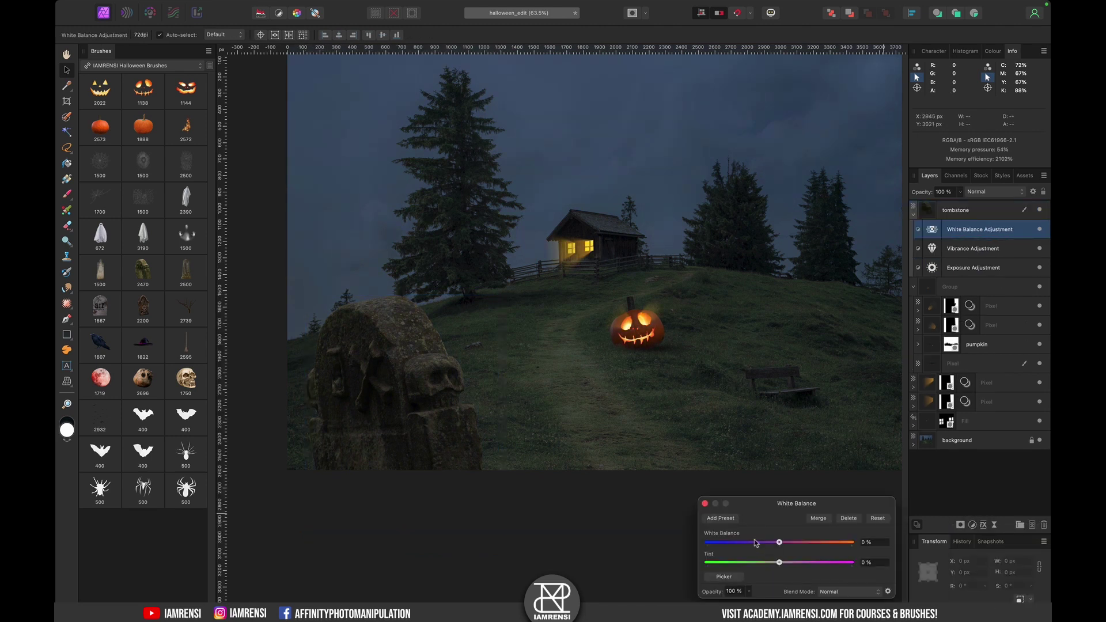
pyautogui.click(704, 503)
# Nudge the tombstone upwards and soften it with a live Gaussian Blur of about 7.8 px
pyautogui.moveTo(389, 380)
pyautogui.mouseDown()
pyautogui.moveTo(393, 405)
pyautogui.moveTo(384, 362)
pyautogui.mouseUp()
pyautogui.click(992, 530)
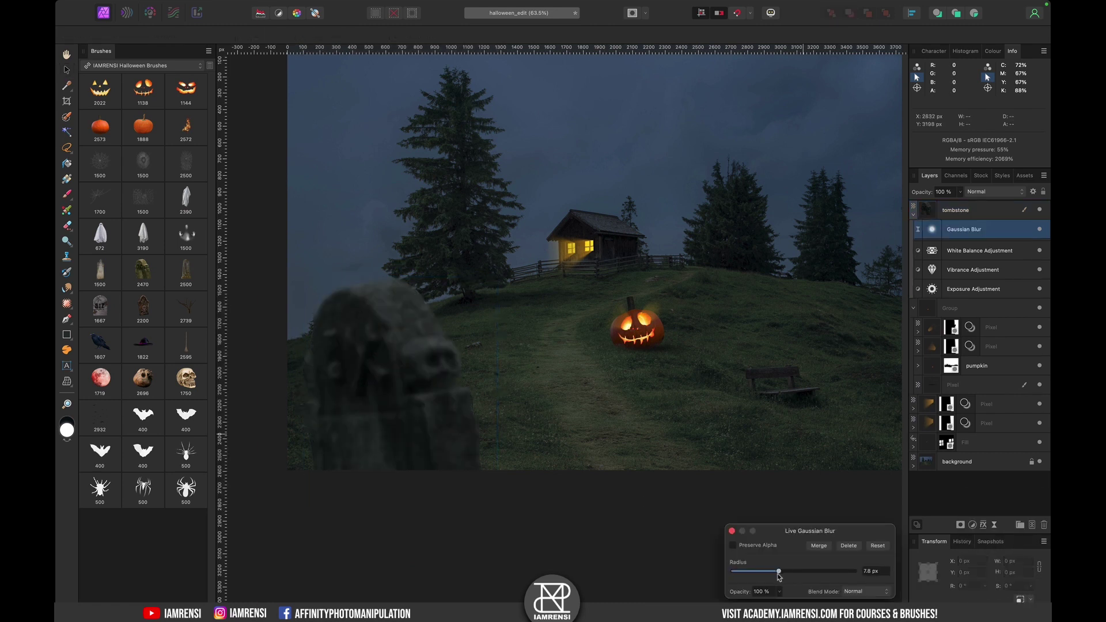
pyautogui.click(731, 531)
# Enlarge the tombstone to about 2744 px wide and move it into the image's lower left corner as a foreground element
pyautogui.click(412, 374)
pyautogui.moveTo(495, 281); pyautogui.dragTo(553, 209)
pyautogui.moveTo(429, 371); pyautogui.dragTo(404, 439)
pyautogui.hscroll(3, 442, 498)
pyautogui.scroll(2, 443, 499)
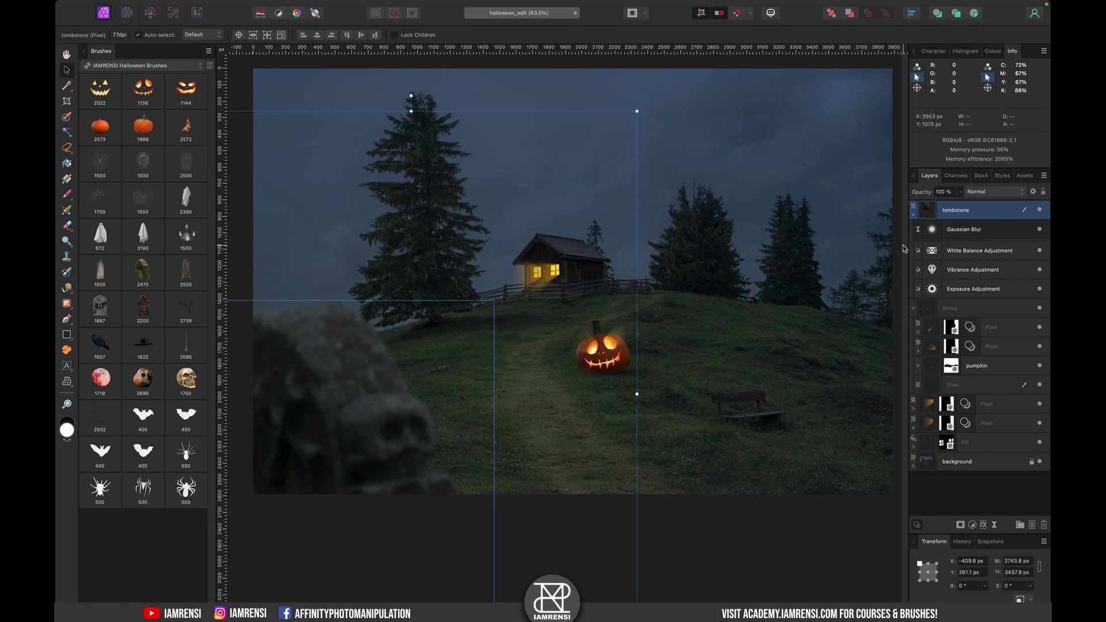
# Stamp the raven on a new layer, flip it horizontally, and size and rotate it about 8.5° to perch on the tombstone
pyautogui.click(1032, 525)
pyautogui.press('b')
pyautogui.click(488, 254)
pyautogui.press('v')
pyautogui.moveTo(521, 262)
pyautogui.mouseDown()
pyautogui.moveTo(402, 216)
pyautogui.moveTo(316, 209)
pyautogui.mouseUp()
pyautogui.rightClick(377, 223)
pyautogui.moveTo(403, 412)
pyautogui.click(521, 441)
pyautogui.click(408, 109)
pyautogui.moveTo(403, 111); pyautogui.dragTo(384, 93)
pyautogui.moveTo(309, 180); pyautogui.dragTo(301, 182)
# Copy the tombstone's Gaussian Blur into the raven layer and set the copy's radius to just over 5 px
pyautogui.click(969, 251)
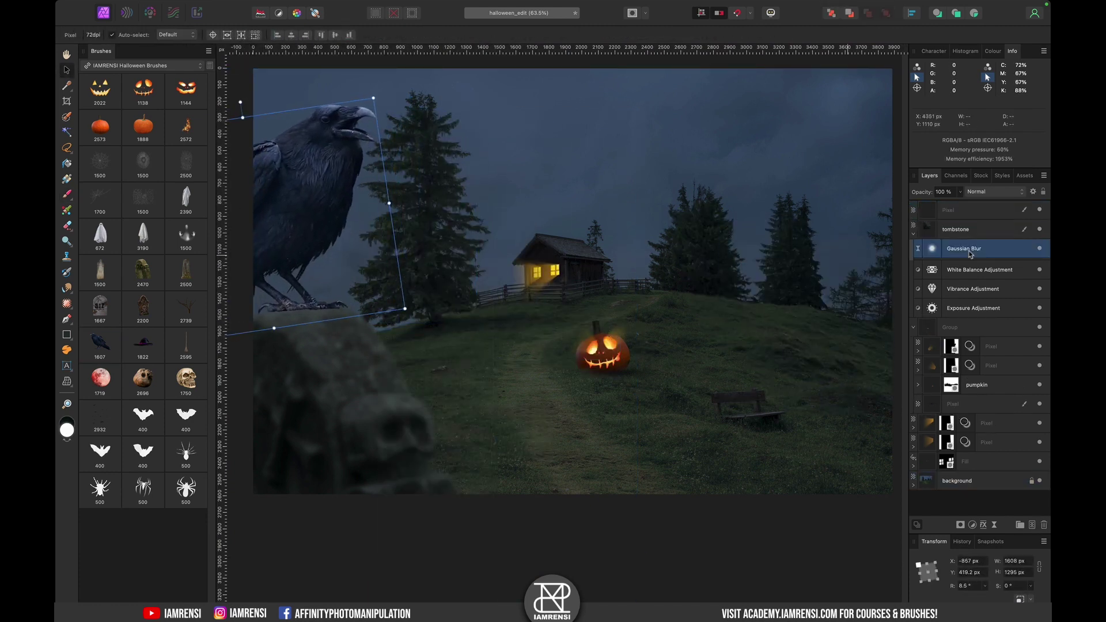
pyautogui.press('super+j')
pyautogui.press('super+x')
pyautogui.click(933, 215)
pyautogui.press('alt+super+v')
pyautogui.doubleClick(934, 230)
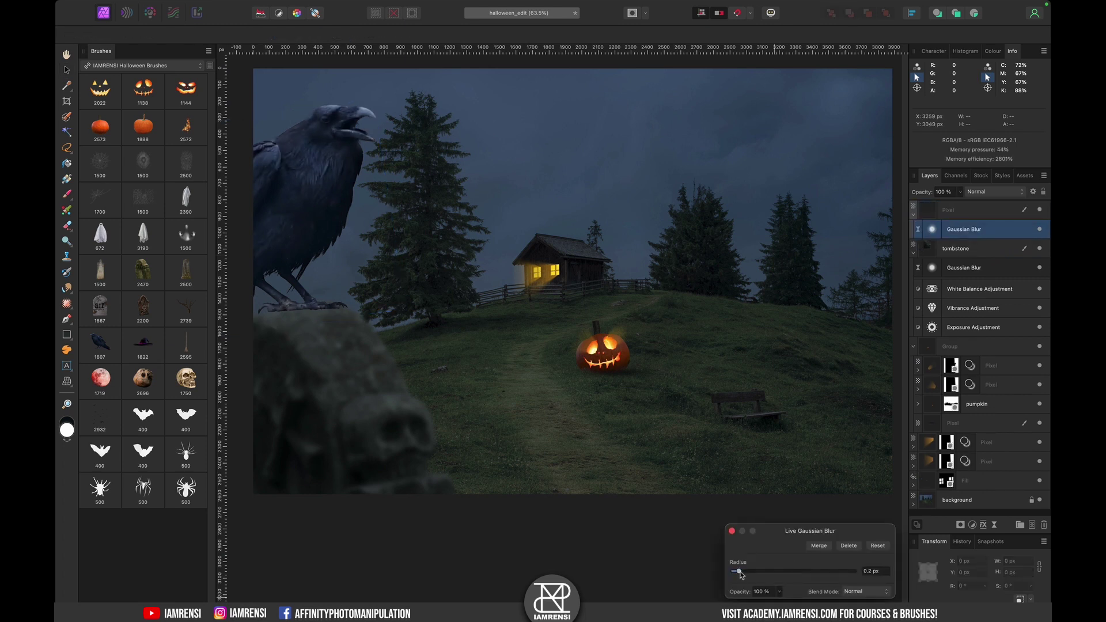
pyautogui.moveTo(733, 571); pyautogui.dragTo(774, 572)
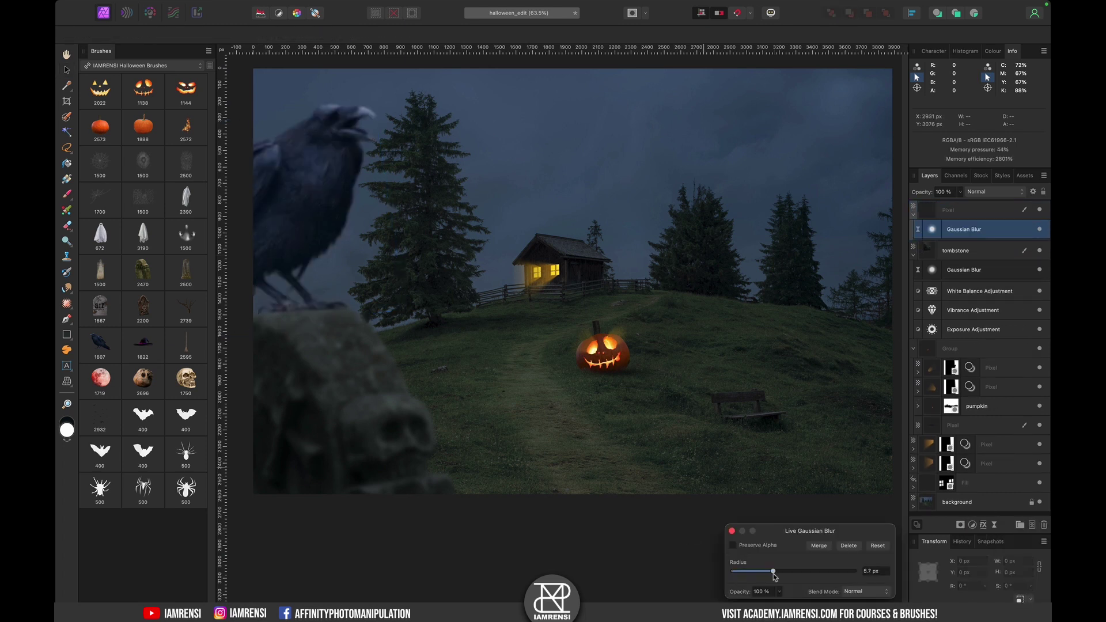
pyautogui.click(731, 530)
# Shrink the raven to about 1115 px wide and darken it slightly with an Exposure adjustment of about -0.5
pyautogui.click(951, 210)
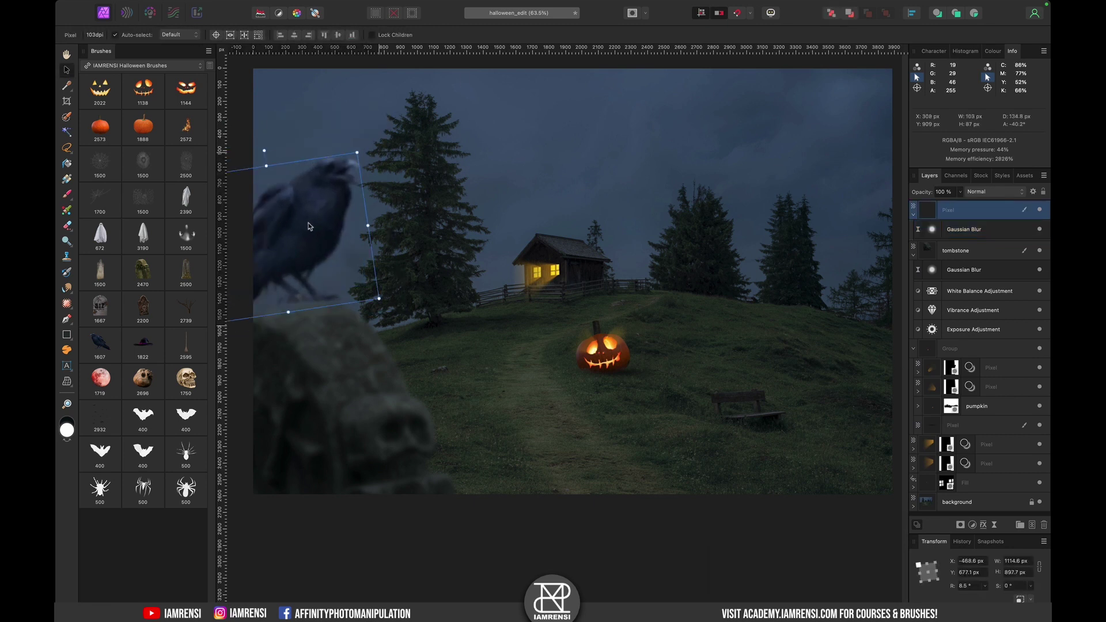
pyautogui.click(988, 577)
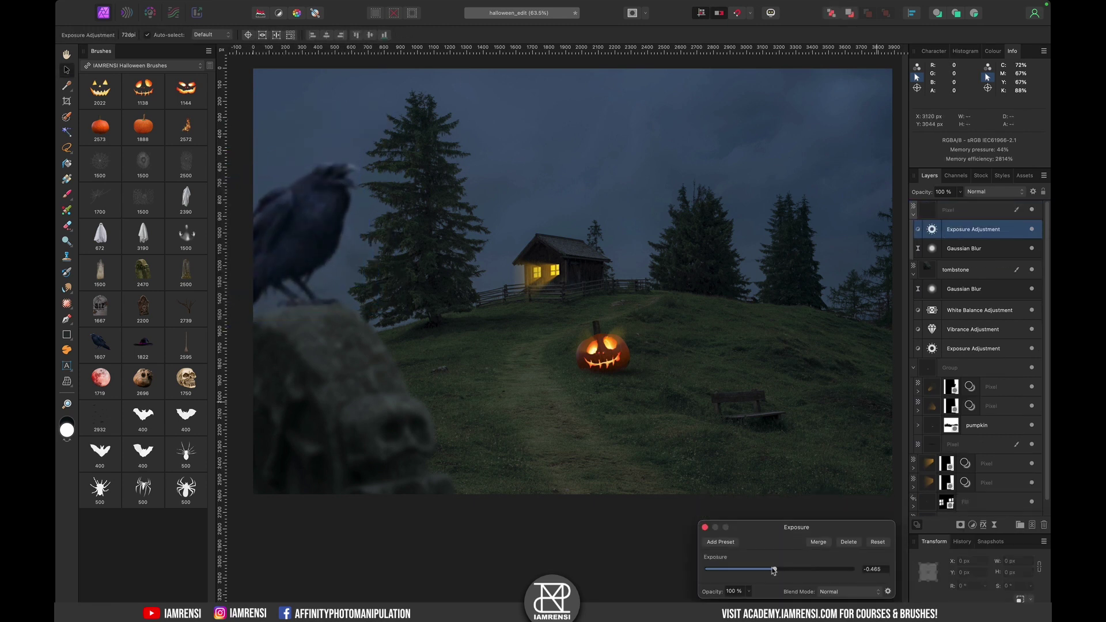
pyautogui.moveTo(773, 570); pyautogui.dragTo(771, 569)
# Nest a Vibrance adjustment in the raven layer with saturation at -57% and reduced vibrance
pyautogui.click(973, 525)
pyautogui.click(973, 607)
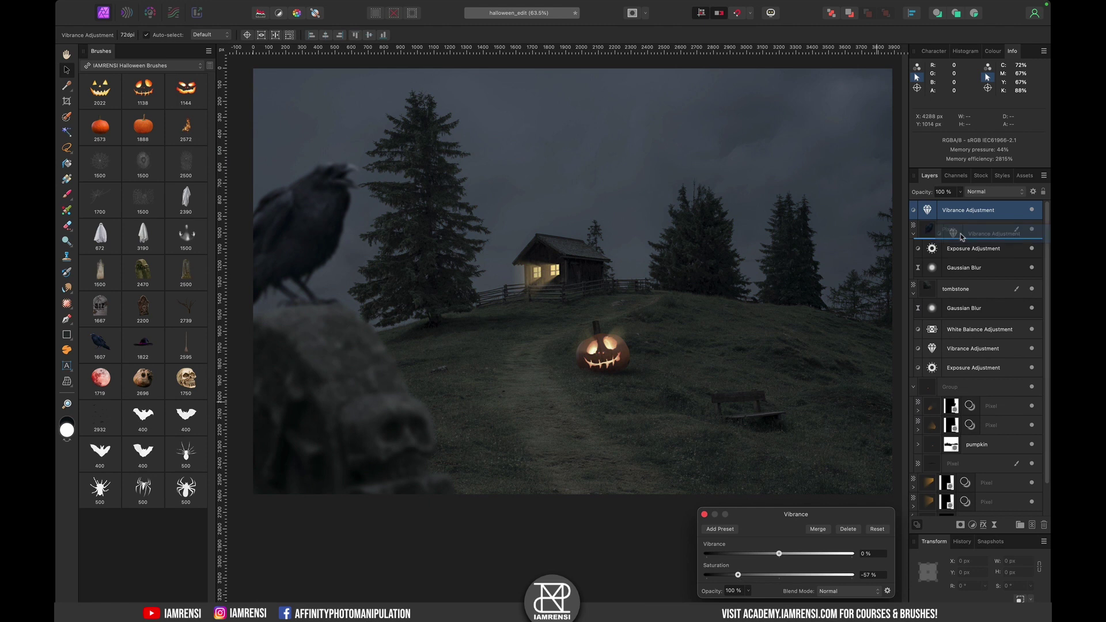
pyautogui.moveTo(960, 235); pyautogui.dragTo(961, 237)
pyautogui.moveTo(779, 553); pyautogui.dragTo(755, 553)
pyautogui.click(704, 514)
# Make the raven slightly smaller on the tombstone and set its Gaussian Blur radius to about 7.8 px
pyautogui.click(950, 209)
pyautogui.moveTo(357, 163); pyautogui.dragTo(353, 183)
pyautogui.click(938, 235)
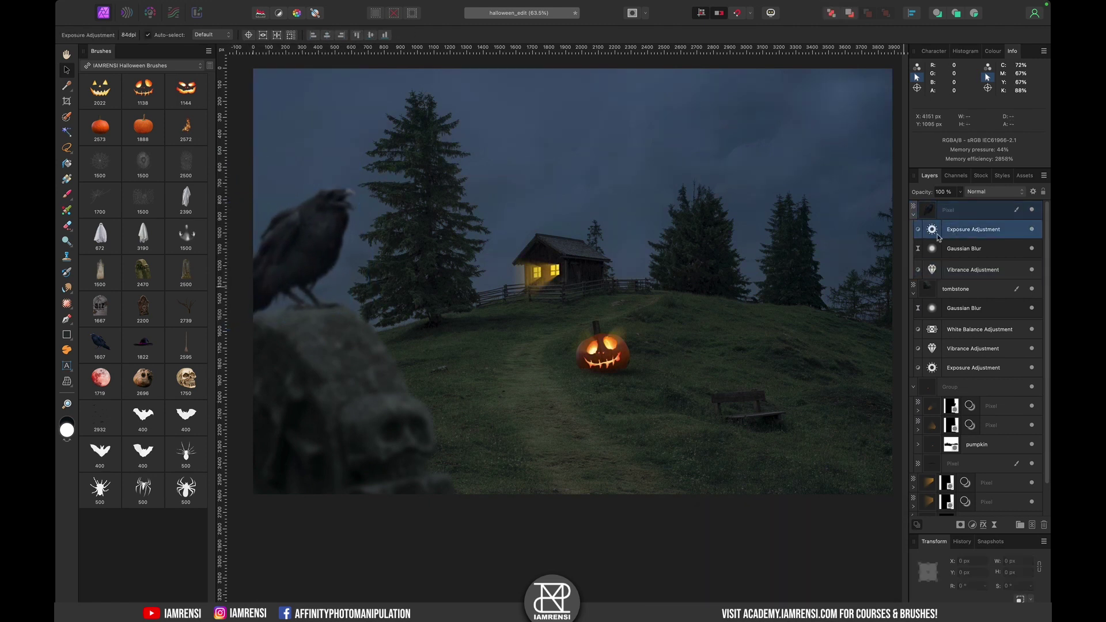
pyautogui.click(931, 249)
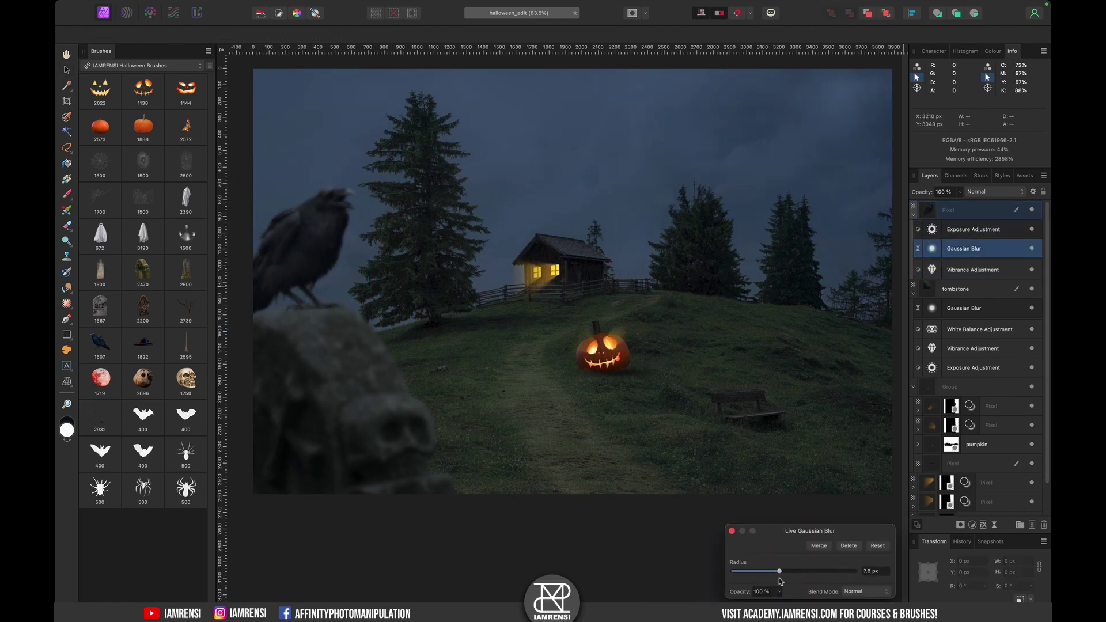
pyautogui.click(731, 531)
# Rename the bird's layer as raven and collapse the raven and tombstone layers
pyautogui.click(913, 215)
pyautogui.doubleClick(987, 210)
pyautogui.write('raven')
pyautogui.press('Return')
pyautogui.click(913, 234)
# Paint a soft black shadow under the raven's feet on a new layer above the tombstone, using a basic soft round brush
pyautogui.click(985, 229)
pyautogui.click(1031, 524)
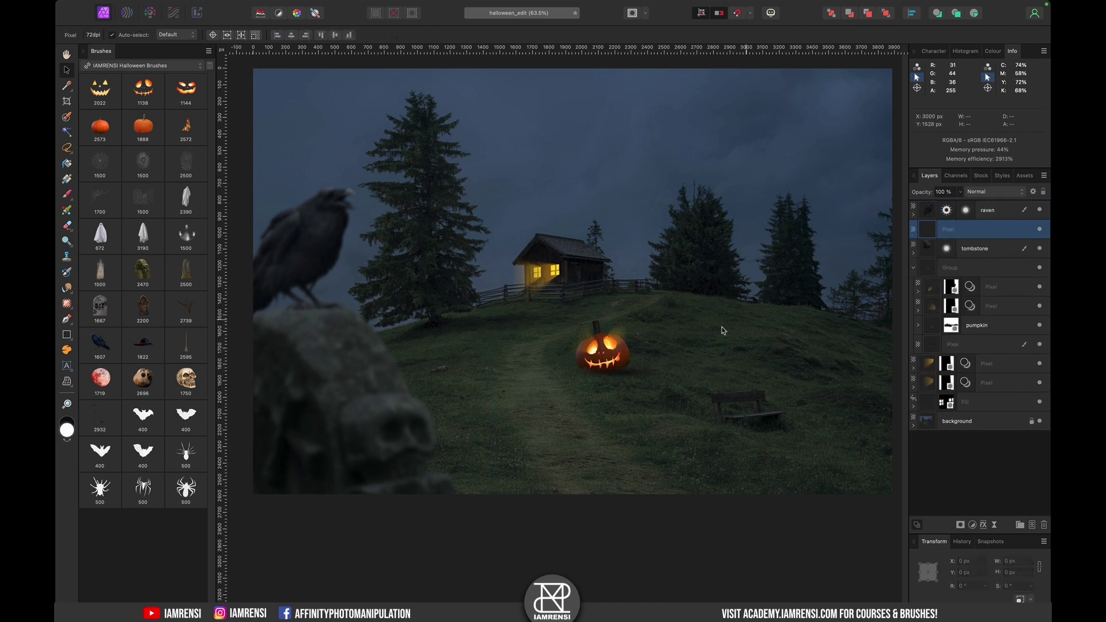
pyautogui.press('b')
pyautogui.press('x')
pyautogui.click(144, 65)
pyautogui.click(148, 31)
pyautogui.click(101, 87)
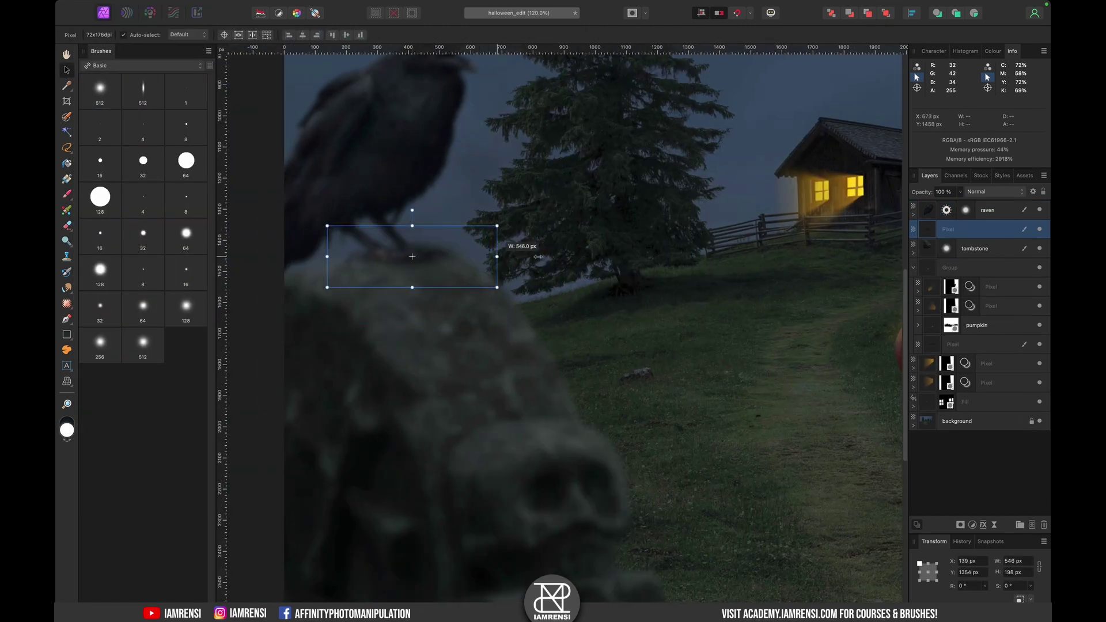
# Stretch the raven's shadow to about 902 px wide, clip it to the tombstone and position it under the feet
pyautogui.moveTo(538, 257); pyautogui.dragTo(552, 256)
pyautogui.moveTo(515, 256); pyautogui.dragTo(527, 263)
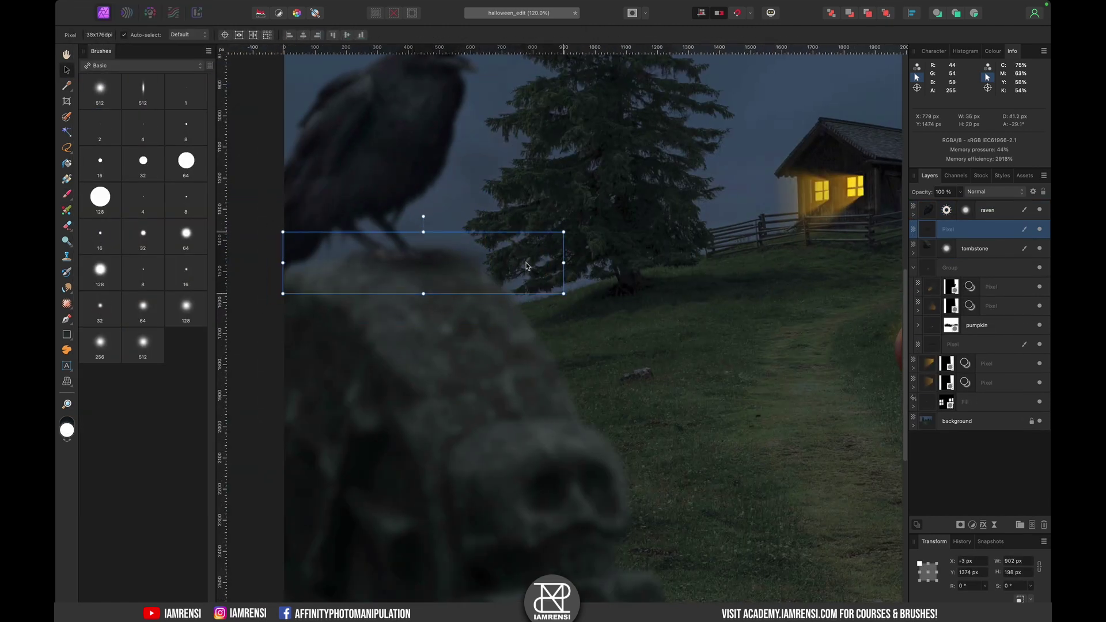
pyautogui.moveTo(979, 249); pyautogui.dragTo(978, 248)
pyautogui.moveTo(468, 261); pyautogui.dragTo(465, 263)
pyautogui.press('super+0')
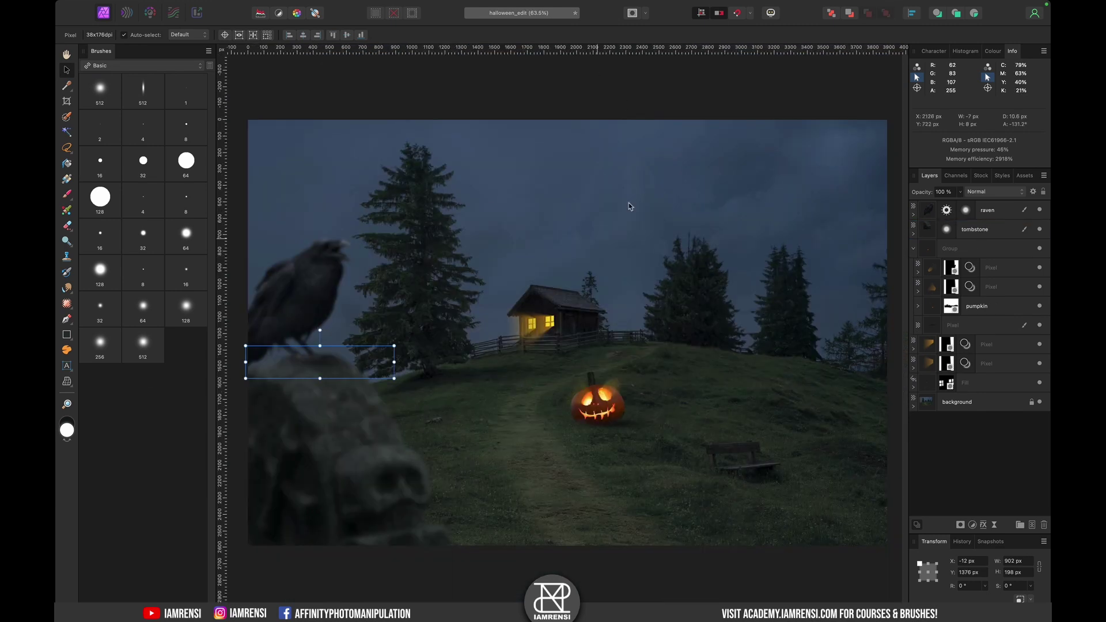
# Set the raven shadow's blend mode to Multiply and its opacity to 63%
pyautogui.click(983, 192)
pyautogui.click(987, 217)
pyautogui.moveTo(928, 192); pyautogui.dragTo(914, 197)
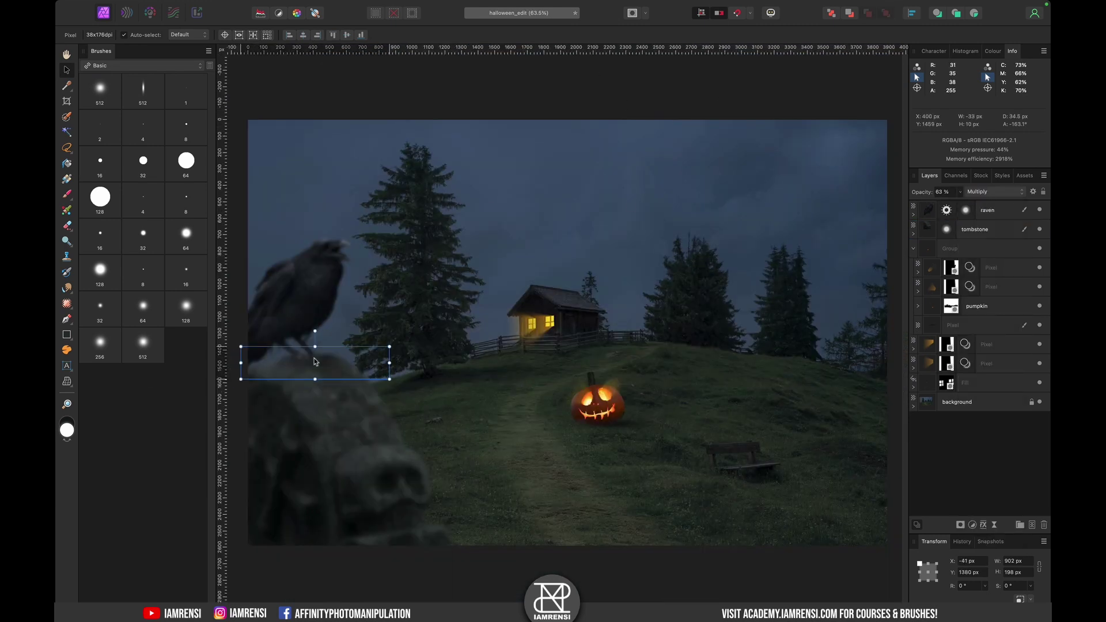
# Stamp the red moon on a new layer directly above the background, shrink it to about 621 px and place it above the cabin
pyautogui.scroll(-3, 498, 293)
pyautogui.hscroll(-3, 498, 294)
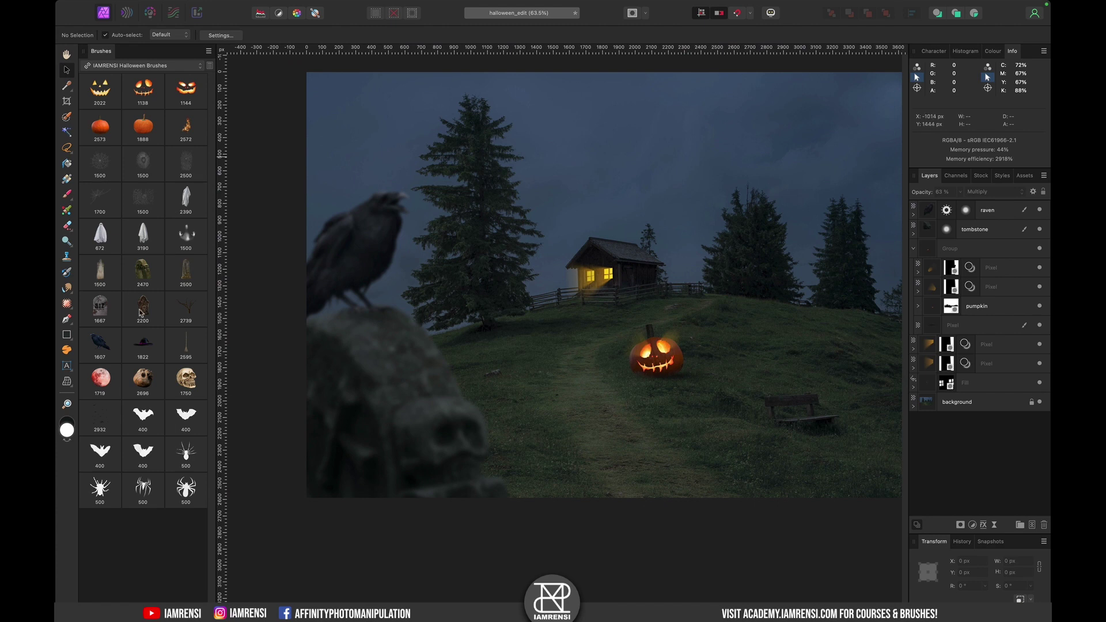
pyautogui.click(1032, 526)
pyautogui.moveTo(973, 210); pyautogui.dragTo(967, 411)
pyautogui.press('b')
pyautogui.click(594, 230)
pyautogui.press('v')
pyautogui.moveTo(728, 373); pyautogui.dragTo(650, 295)
pyautogui.moveTo(625, 219); pyautogui.dragTo(640, 127)
# Mute the moon with a clipped Levels adjustment: black 3%, gamma 1.67, output black 32% and output white 60%
pyautogui.press('super+l')
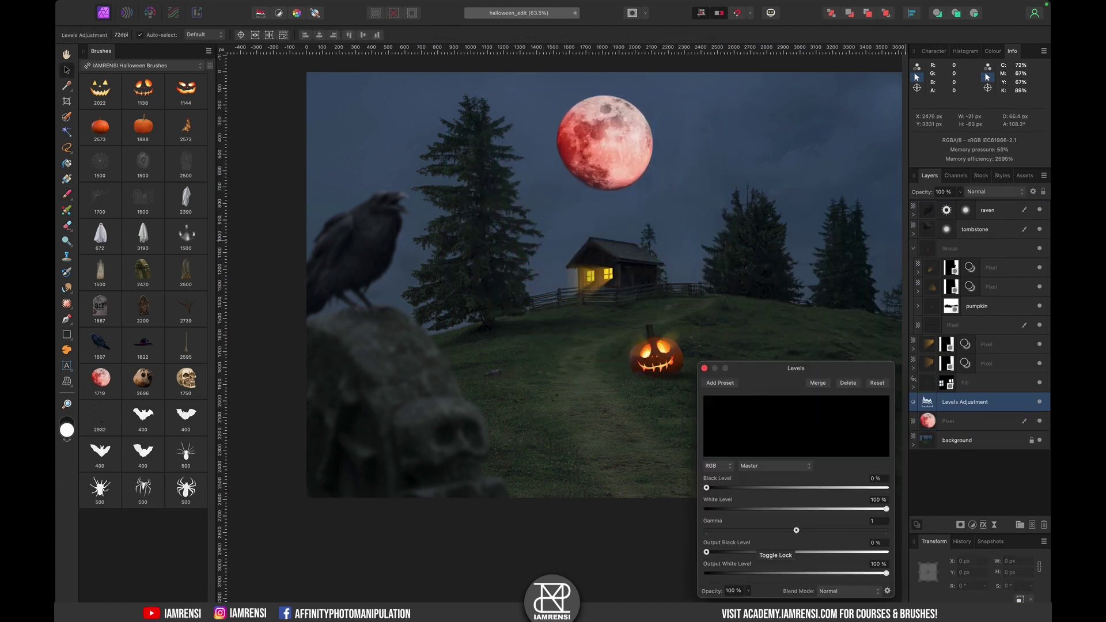
pyautogui.moveTo(947, 402); pyautogui.dragTo(946, 421)
pyautogui.moveTo(886, 573); pyautogui.dragTo(815, 573)
pyautogui.moveTo(744, 552)
pyautogui.mouseDown()
pyautogui.moveTo(689, 552)
pyautogui.moveTo(763, 553)
pyautogui.mouseUp()
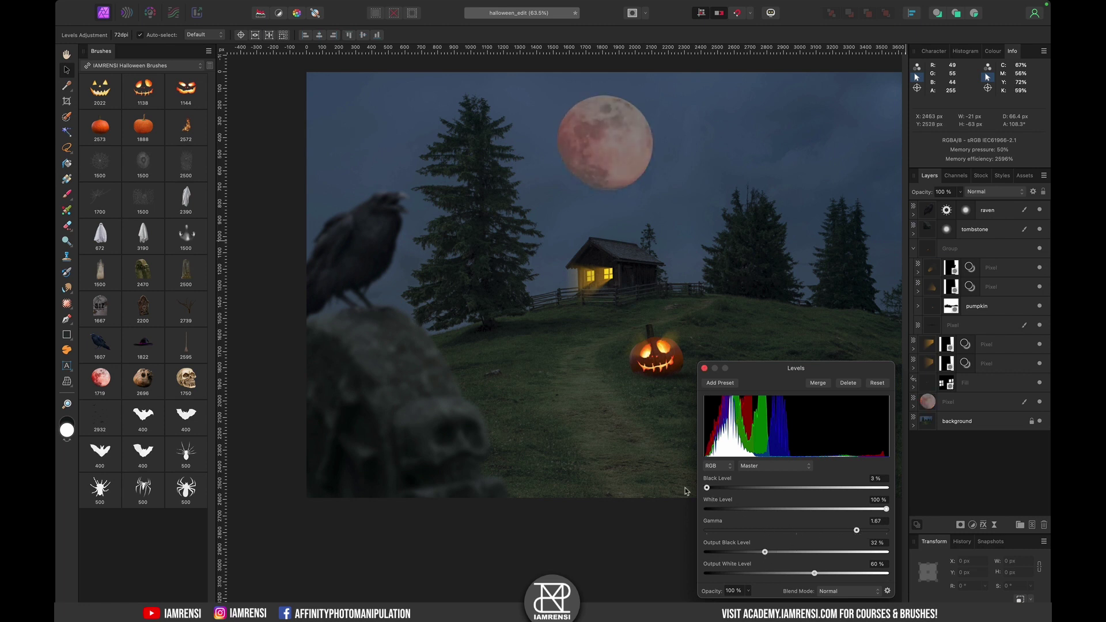
pyautogui.click(704, 368)
# Set the moon layer's blend mode to Colour Dodge and adjust its blend ranges
pyautogui.click(979, 401)
pyautogui.click(995, 191)
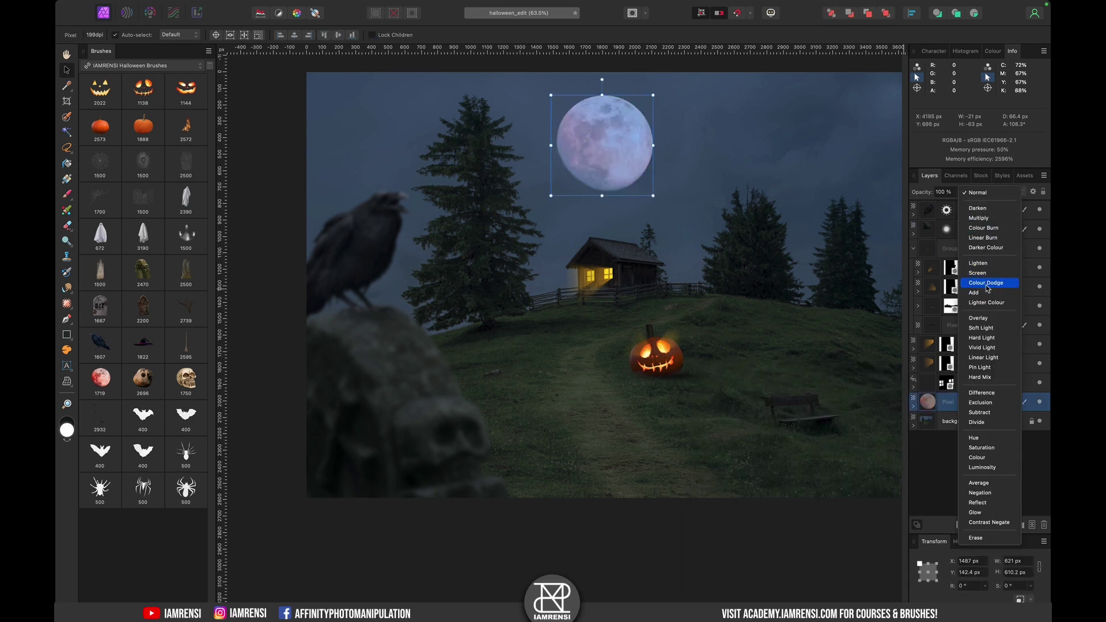
pyautogui.click(986, 283)
pyautogui.click(1032, 191)
pyautogui.moveTo(768, 308)
pyautogui.mouseDown()
pyautogui.moveTo(840, 307)
pyautogui.moveTo(821, 307)
pyautogui.mouseUp()
pyautogui.click(852, 460)
pyautogui.click(630, 228)
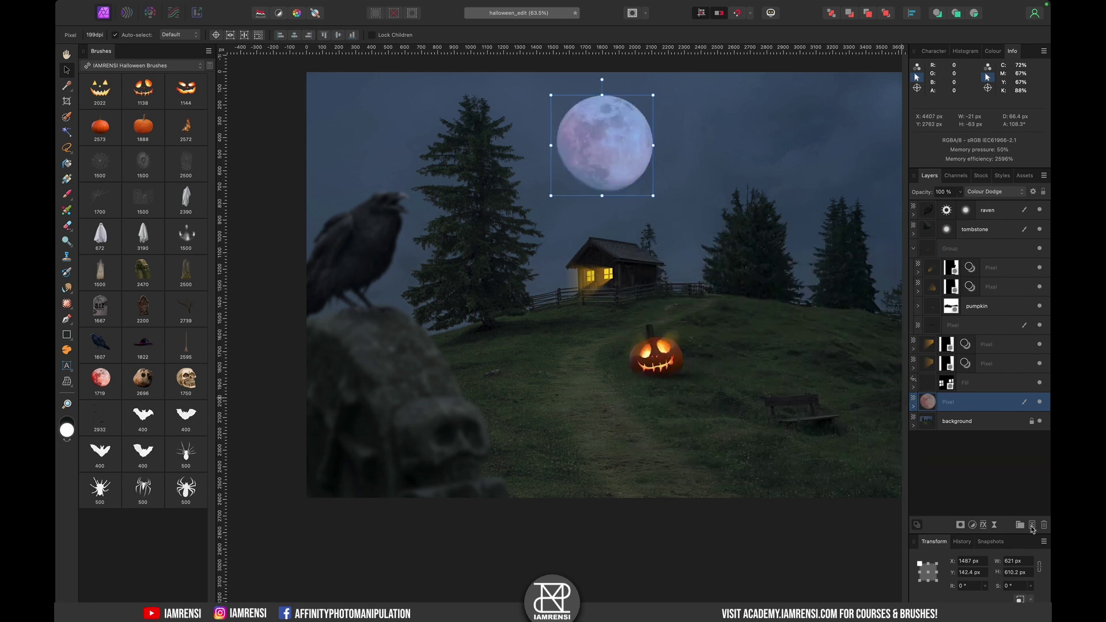
# Stamp clouds in a sampled sky colour over the moon on a new layer, using a cloud brush reduced to about 921 px
pyautogui.click(1031, 524)
pyautogui.press('b')
pyautogui.click(138, 65)
pyautogui.click(134, 53)
pyautogui.click(143, 90)
pyautogui.keyDown('alt'); pyautogui.click(694, 114); pyautogui.keyUp('alt')
pyautogui.press('[')
pyautogui.press('[')
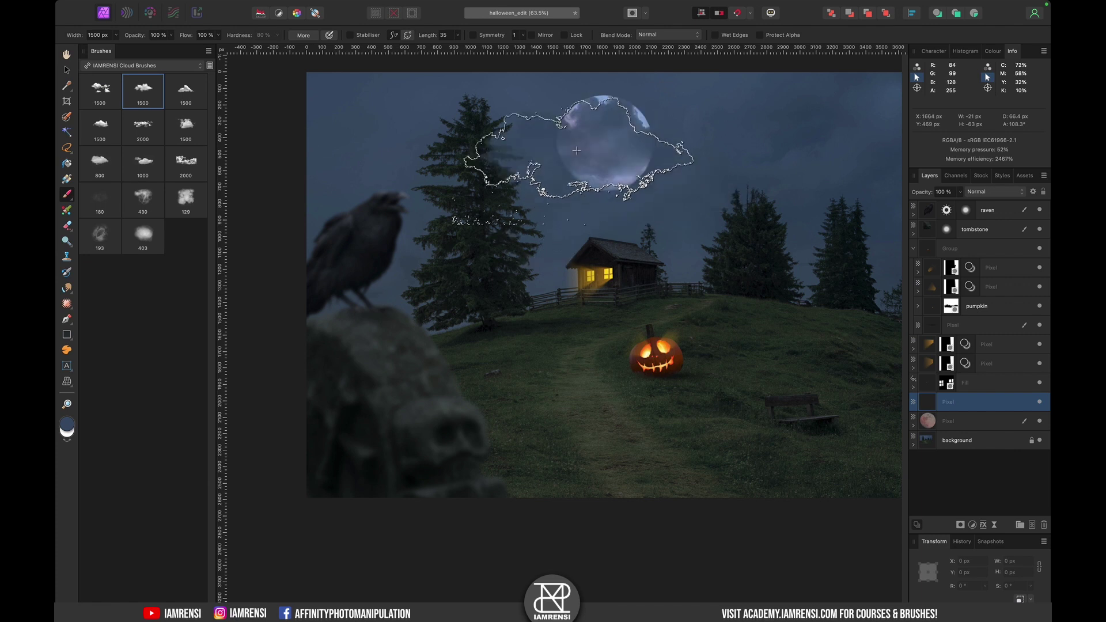
pyautogui.click(185, 126)
pyautogui.press('[')
pyautogui.press('[')
pyautogui.press('[')
pyautogui.click(601, 167)
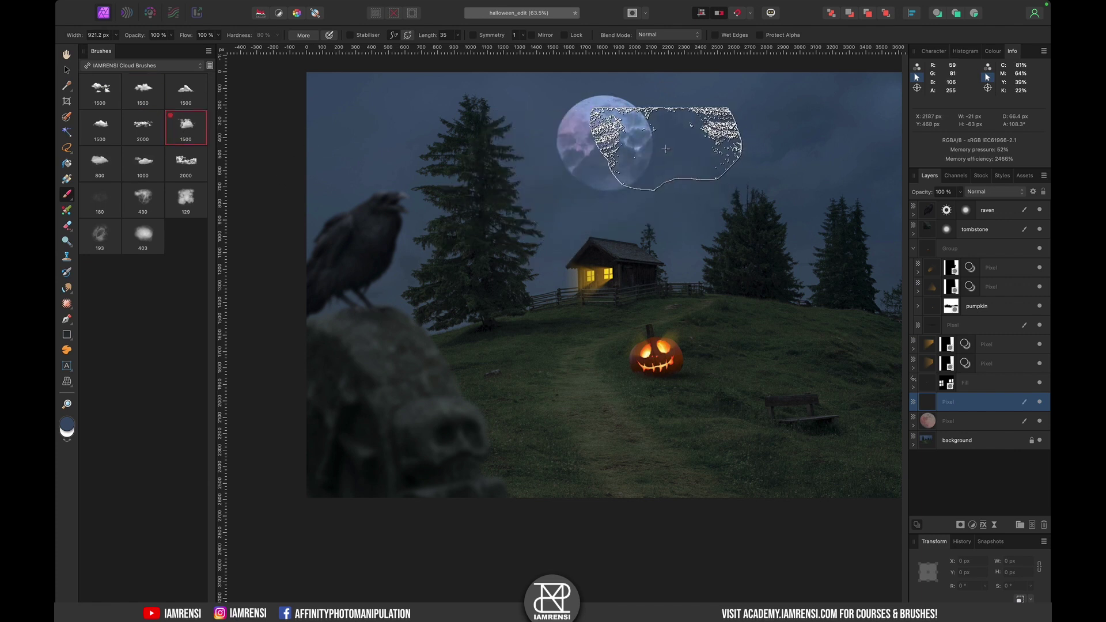
pyautogui.click(620, 158)
# Brush cloud wisps around the moon with the 129 px cloud brush enlarged to about 454 px, and delete the moon and cloud layers
pyautogui.click(186, 199)
pyautogui.moveTo(551, 131); pyautogui.dragTo(810, 174)
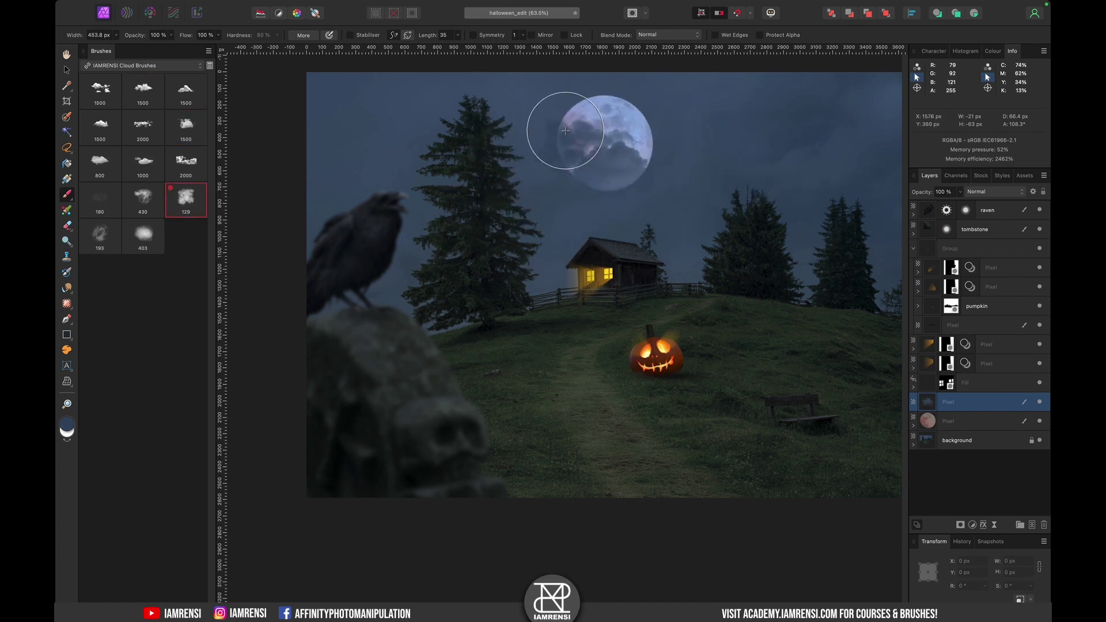
pyautogui.press('Delete')
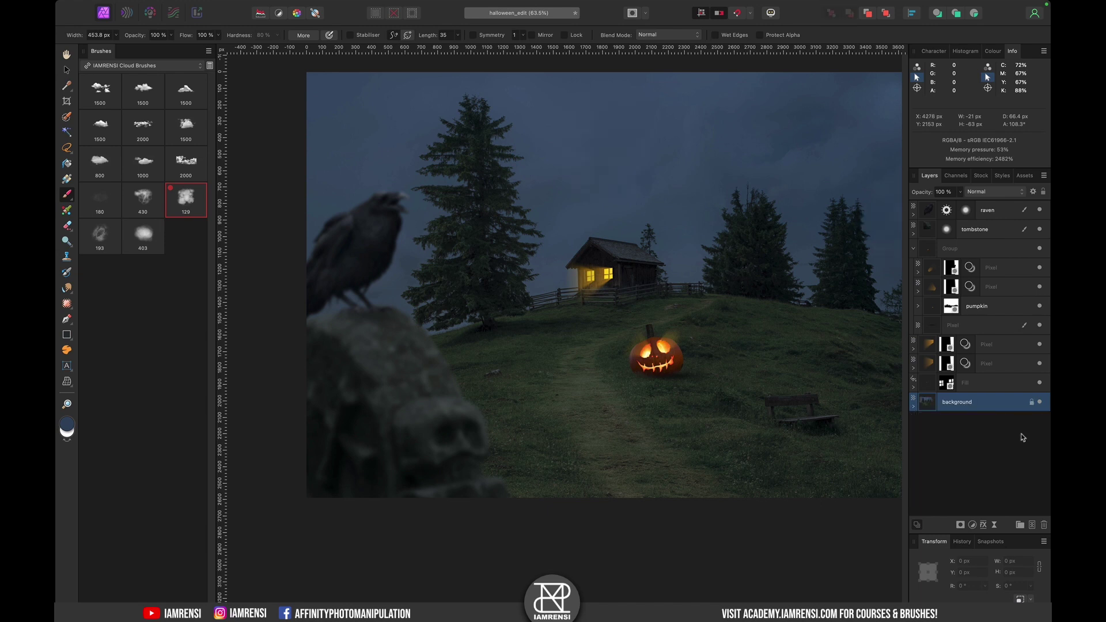
# Try out the Halloween ghost stamps on a new layer, including the 672 px sheet ghost beside the right-hand trees
pyautogui.click(144, 65)
pyautogui.click(115, 98)
pyautogui.click(185, 199)
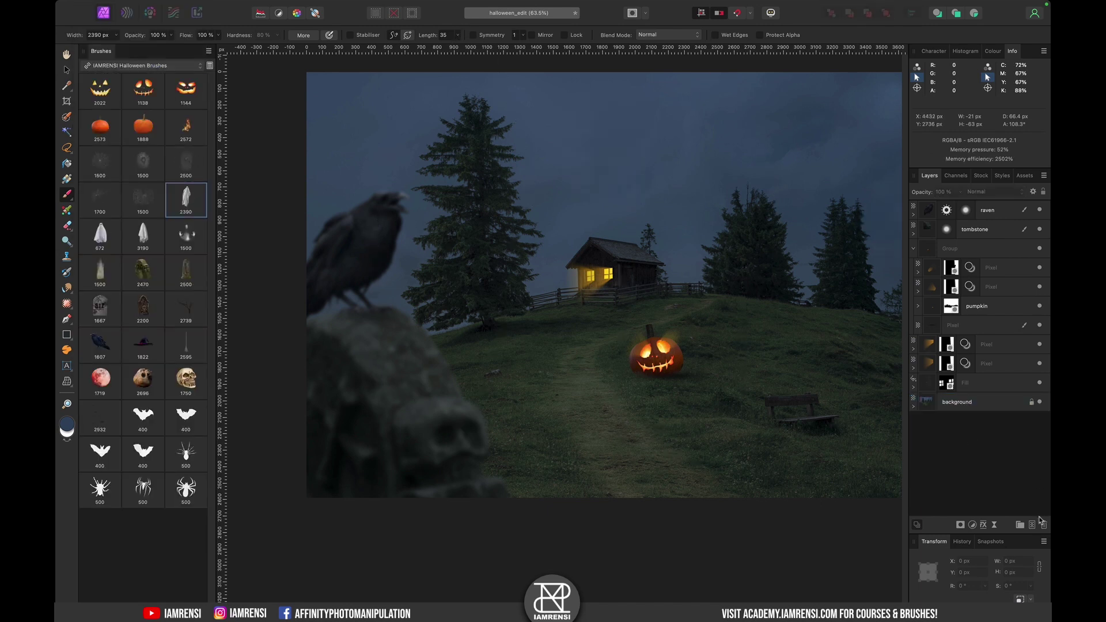
pyautogui.click(629, 278)
pyautogui.hotkey('ctrl', 'z')
pyautogui.click(100, 235)
pyautogui.click(781, 281)
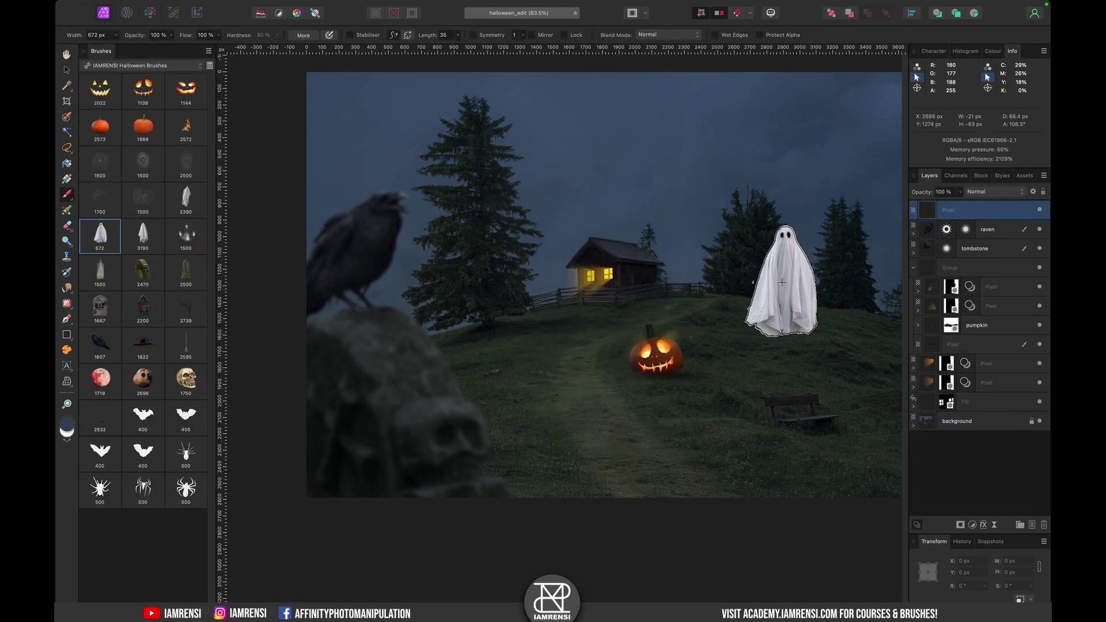
# Stamp the 2739 px bare tree, scale it to about 1629 px wide and place it in the scene's lower right
pyautogui.click(188, 310)
pyautogui.click(614, 272)
pyautogui.press('v')
pyautogui.moveTo(839, 93); pyautogui.dragTo(747, 166)
pyautogui.moveTo(679, 263); pyautogui.dragTo(889, 405)
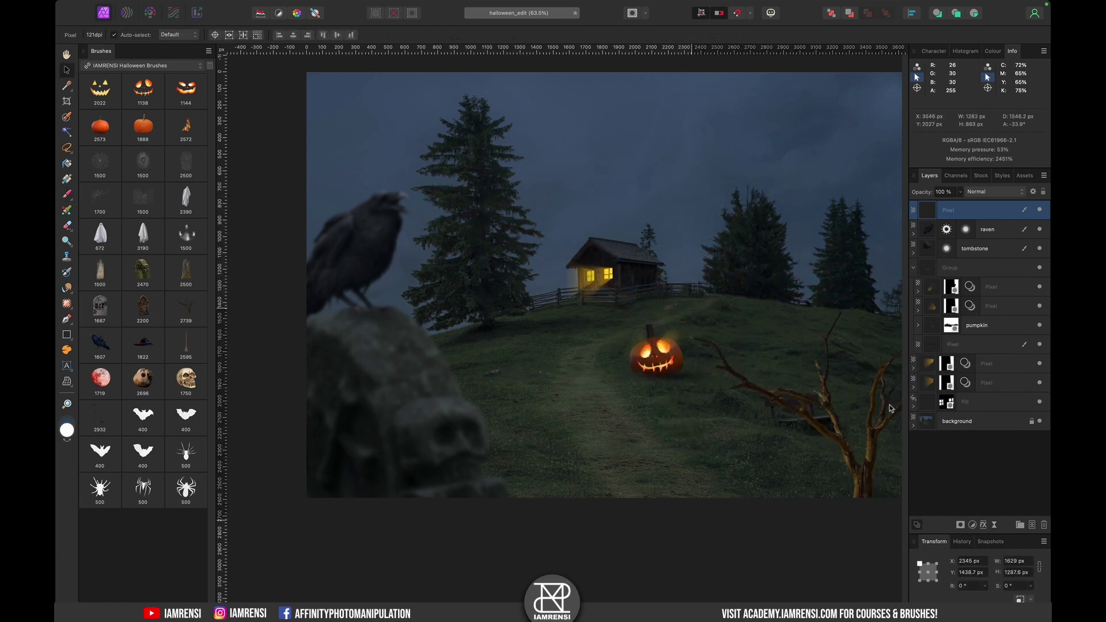
# Enlarge the bare tree greatly and move it so that one branch reaches into the sky from the image's upper right
pyautogui.hscroll(2, 891, 408)
pyautogui.scroll(2, 891, 408)
pyautogui.moveTo(633, 357); pyautogui.dragTo(402, 105)
pyautogui.moveTo(574, 277); pyautogui.dragTo(775, 102)
# Add an Exposure adjustment clipped to the bare branch layer and darken the branch with it
pyautogui.click(972, 524)
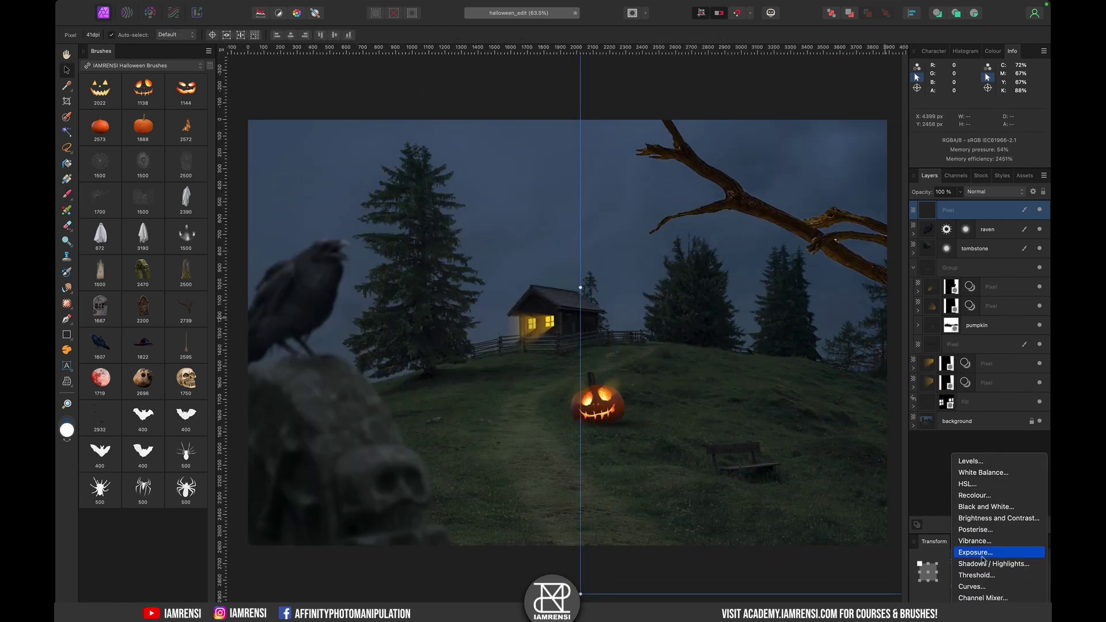
pyautogui.click(982, 557)
pyautogui.moveTo(951, 210); pyautogui.dragTo(953, 228)
pyautogui.click(946, 215)
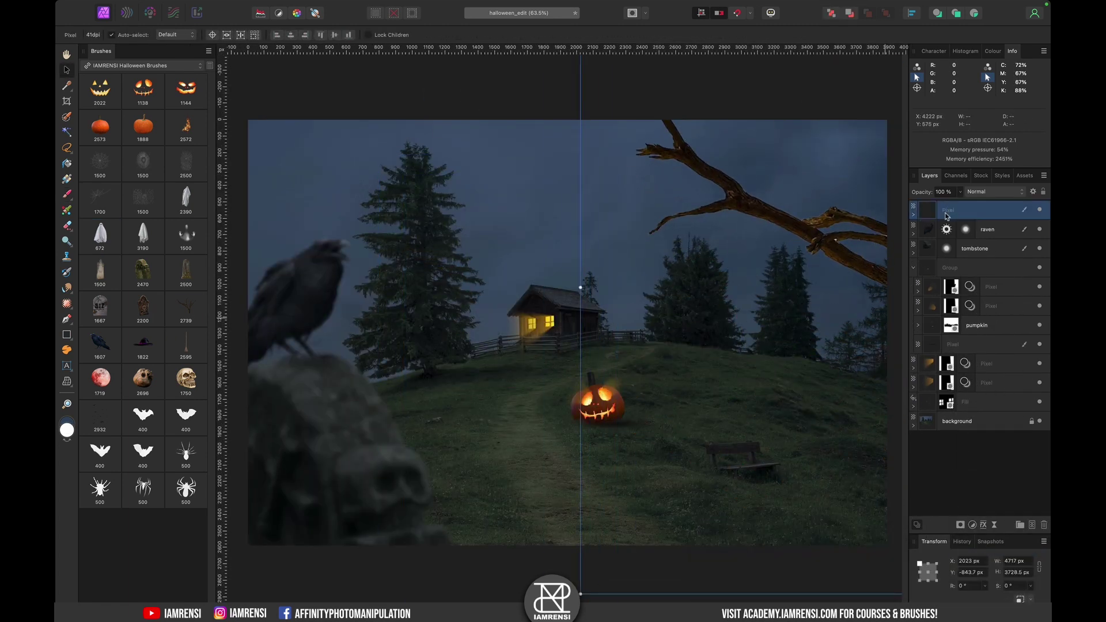
# Apply a live Gaussian Blur to the branch layer and rename the layer as tree
pyautogui.click(994, 525)
pyautogui.click(841, 511)
pyautogui.moveTo(731, 571); pyautogui.dragTo(749, 572)
pyautogui.click(732, 531)
pyautogui.click(956, 211)
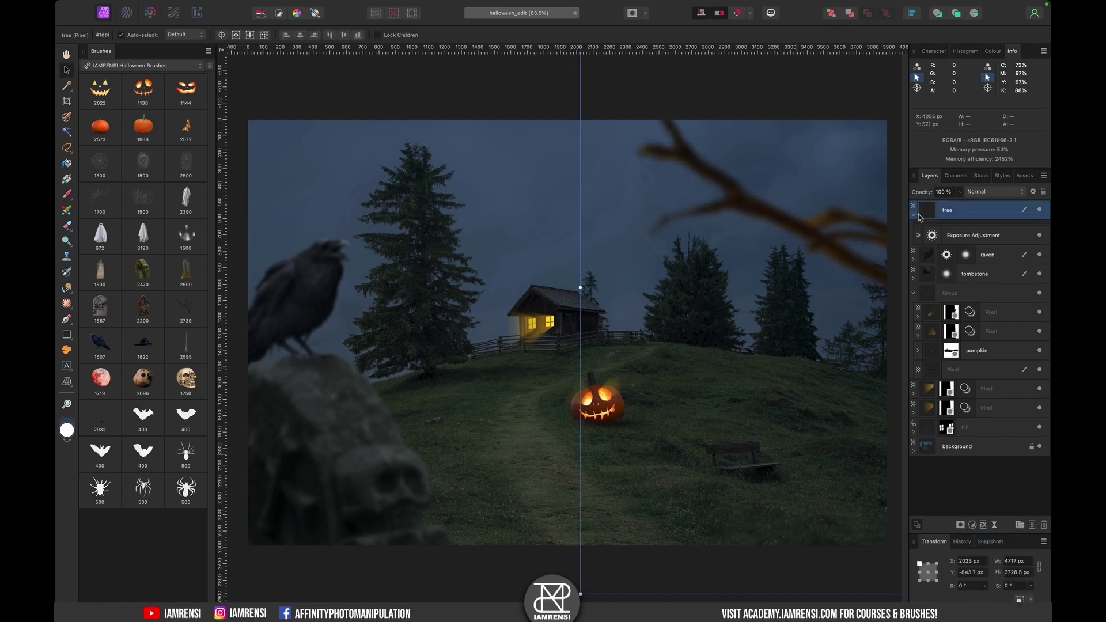
# Flip the tree upright, scale it to about 3383 px wide and place its trunk along the image's right edge
pyautogui.rightClick(782, 239)
pyautogui.click(806, 374)
pyautogui.moveTo(806, 374); pyautogui.dragTo(831, 363)
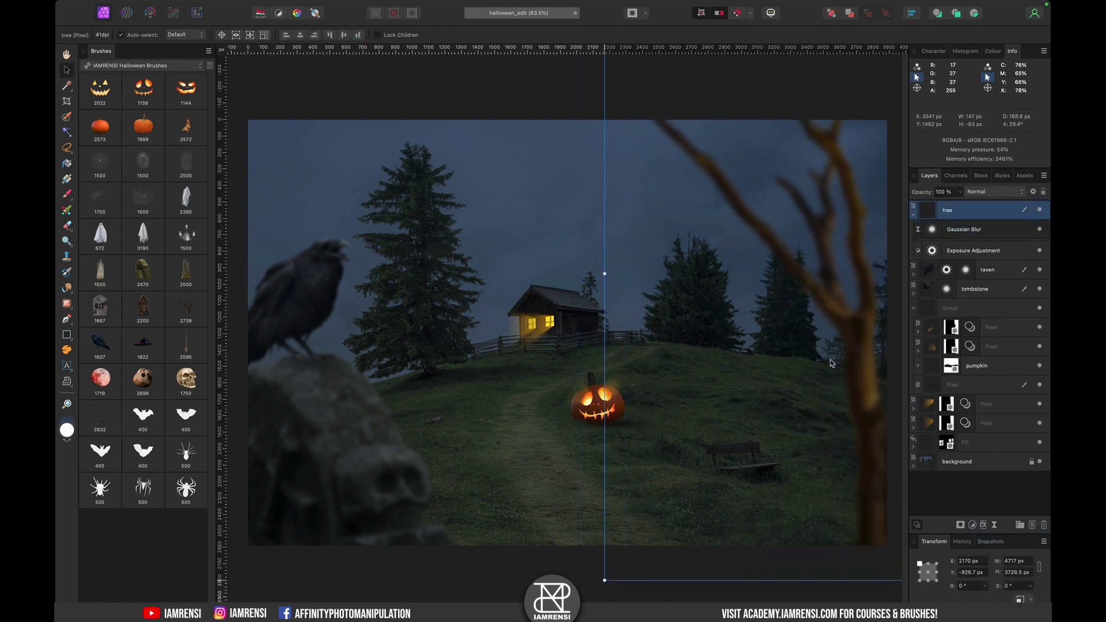
pyautogui.moveTo(604, 580); pyautogui.dragTo(714, 494)
pyautogui.moveTo(783, 393); pyautogui.dragTo(523, 407)
pyautogui.rightClick(644, 393)
pyautogui.click(783, 587)
pyautogui.moveTo(672, 428); pyautogui.dragTo(757, 480)
# Readjust the tree's Gaussian Blur radius and add clipped Vibrance and Exposure adjustments that tone the tree down
pyautogui.doubleClick(932, 229)
pyautogui.click(732, 530)
pyautogui.click(972, 524)
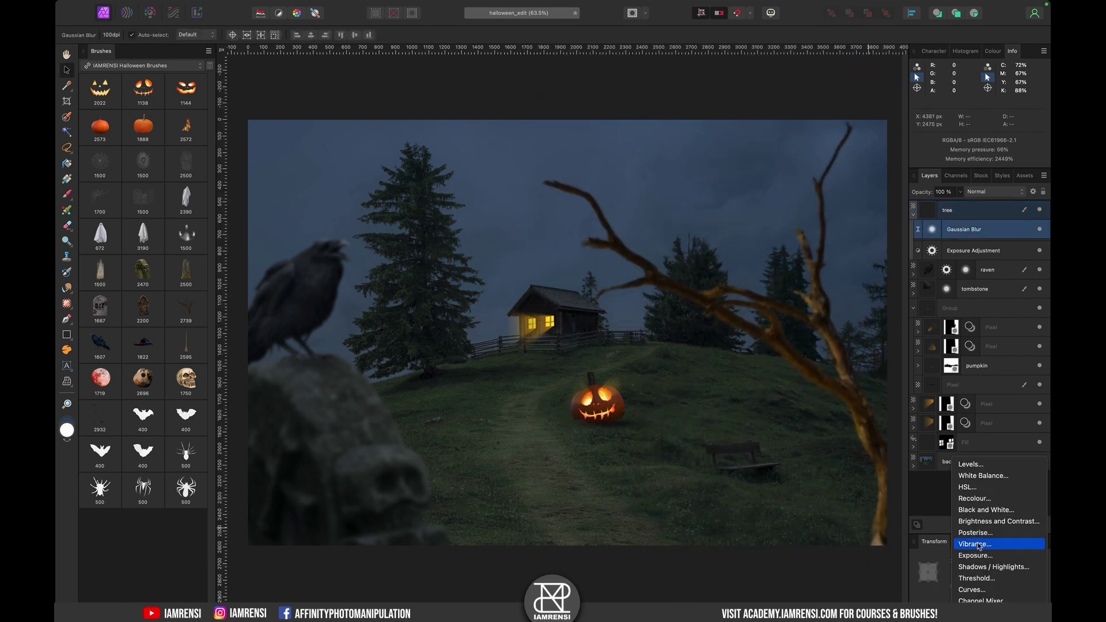
pyautogui.click(987, 543)
pyautogui.click(975, 608)
pyautogui.moveTo(779, 569); pyautogui.dragTo(733, 575)
pyautogui.doubleClick(930, 271)
pyautogui.click(704, 513)
# Tilt and stretch the tree so its trunk reaches past the lower edge and its branches extend into the sky
pyautogui.press('super+minus')
pyautogui.press('super+minus')
pyautogui.click(967, 228)
pyautogui.click(962, 211)
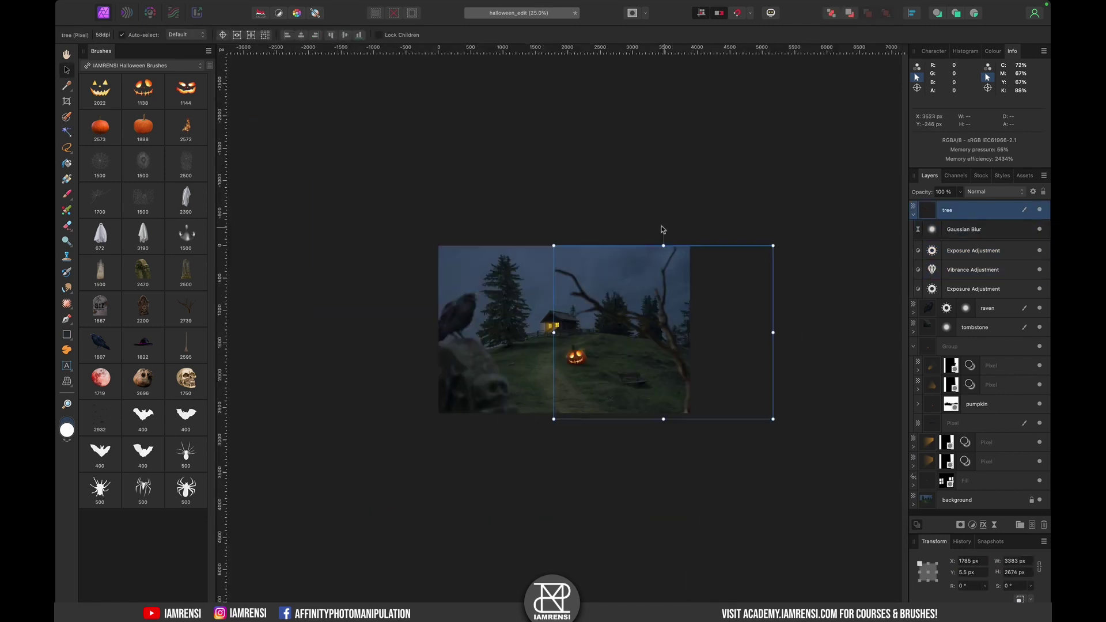
pyautogui.moveTo(662, 231); pyautogui.dragTo(680, 232)
pyautogui.moveTo(676, 274)
pyautogui.mouseDown()
pyautogui.moveTo(698, 267)
pyautogui.moveTo(682, 277)
pyautogui.mouseUp()
pyautogui.moveTo(655, 418); pyautogui.dragTo(650, 451)
pyautogui.moveTo(667, 398); pyautogui.dragTo(668, 370)
# Shrink the raven to about 324 px wide and move it from the tombstone onto the tree's branch, tilted to match
pyautogui.click(462, 315)
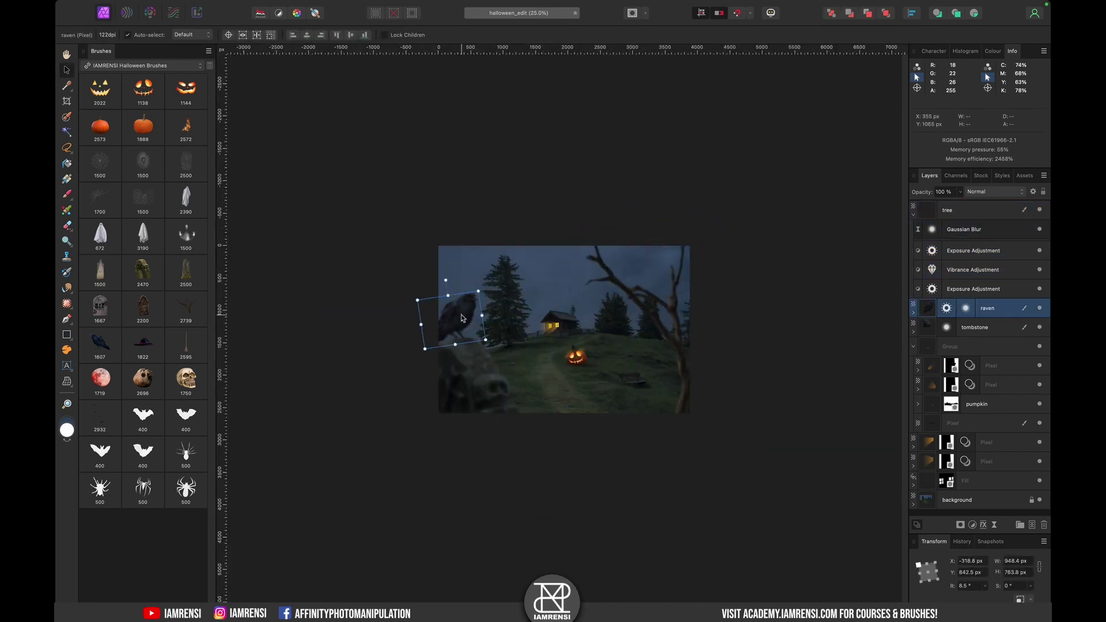
pyautogui.scroll(4, 462, 315)
pyautogui.moveTo(468, 310); pyautogui.dragTo(829, 233)
pyautogui.hscroll(3, 829, 232)
pyautogui.moveTo(777, 189); pyautogui.dragTo(744, 240)
pyautogui.scroll(6, 749, 232)
pyautogui.moveTo(691, 194); pyautogui.dragTo(713, 190)
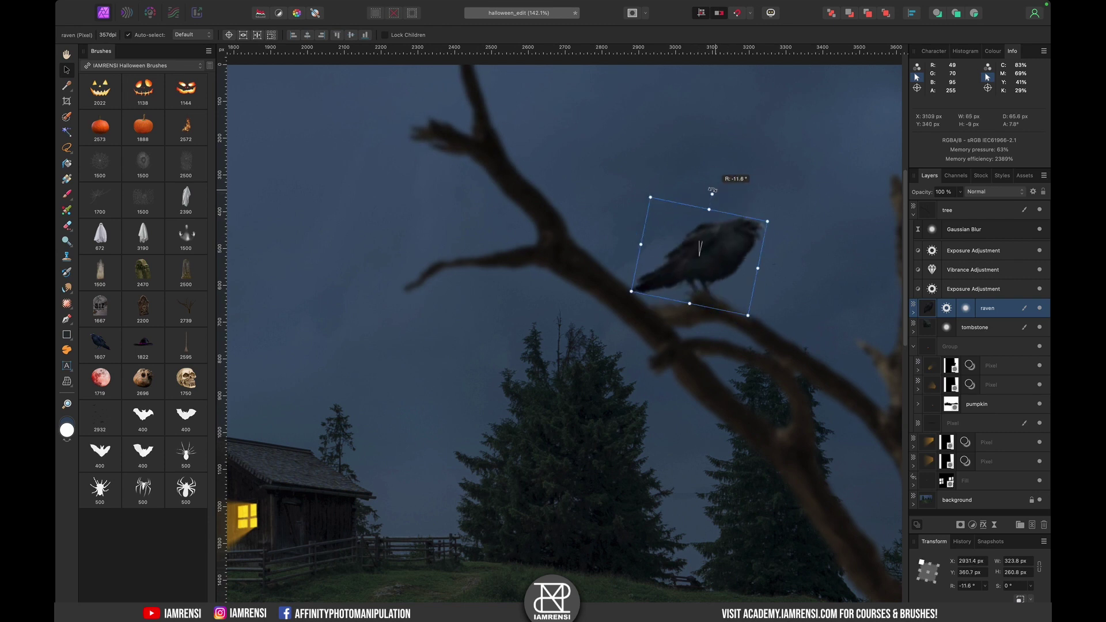
# Move the raven layer above the tree, flip the raven horizontally and set its feet on the branch
pyautogui.moveTo(956, 208); pyautogui.dragTo(956, 206)
pyautogui.moveTo(700, 253); pyautogui.dragTo(662, 245)
pyautogui.rightClick(693, 252)
pyautogui.moveTo(749, 441)
pyautogui.click(835, 469)
pyautogui.hscroll(2, 728, 286)
pyautogui.scroll(5, 641, 286)
pyautogui.moveTo(756, 273); pyautogui.dragTo(755, 283)
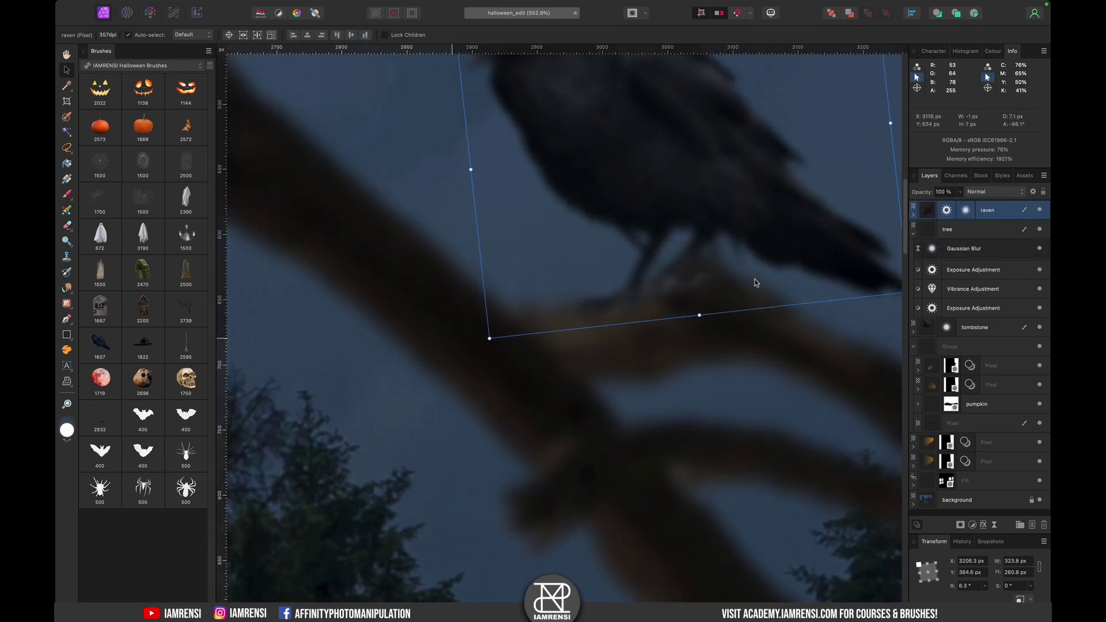
# Move the Multiply shadow layer out of the tombstone layer and nest it inside the tree layer
pyautogui.click(913, 332)
pyautogui.click(963, 368)
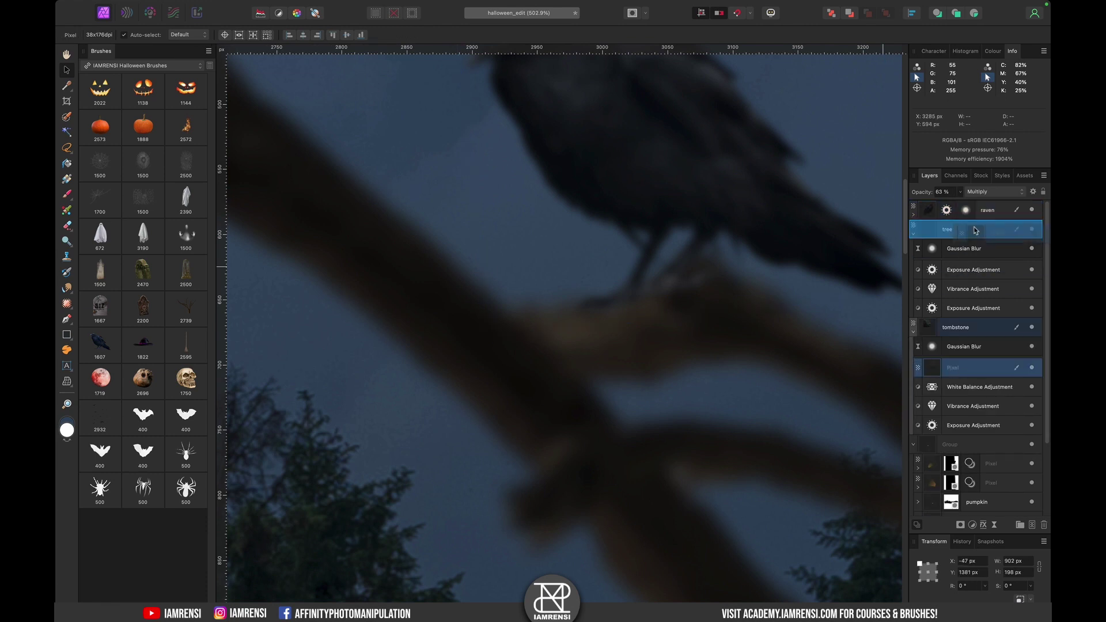
pyautogui.moveTo(975, 231); pyautogui.dragTo(967, 259)
# Shrink the shadow and place copies of it on the branch beneath the raven's feet
pyautogui.press('super+0')
pyautogui.moveTo(314, 365); pyautogui.dragTo(756, 221)
pyautogui.scroll(5, 755, 222)
pyautogui.moveTo(602, 175); pyautogui.dragTo(602, 190)
pyautogui.scroll(-2, 572, 230)
pyautogui.hscroll(4, 572, 230)
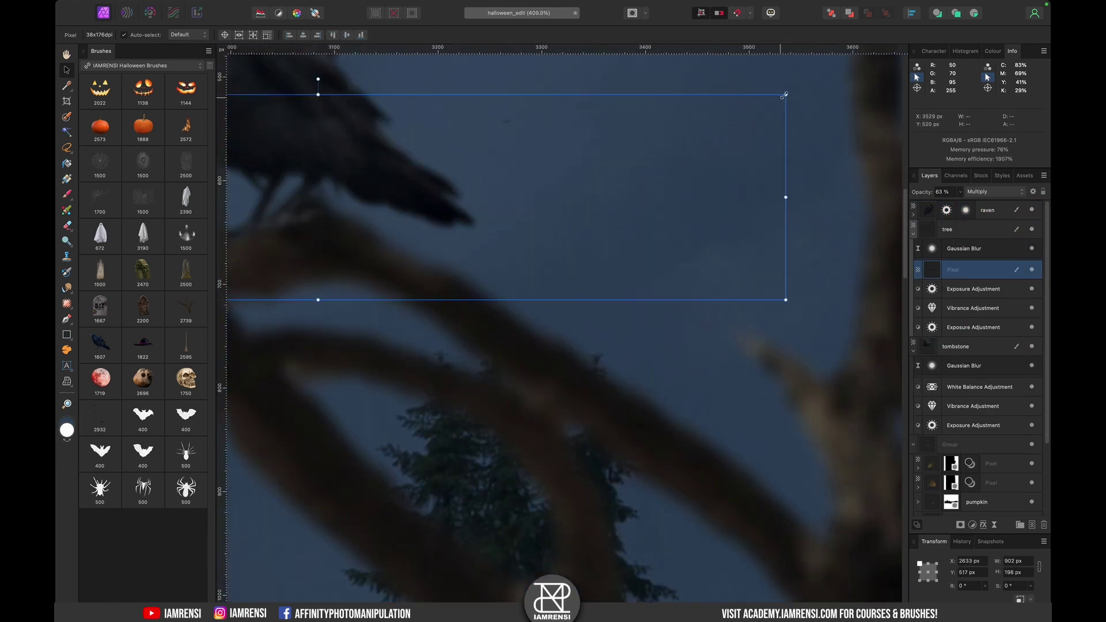
pyautogui.moveTo(784, 95); pyautogui.dragTo(531, 150)
pyautogui.hscroll(-3, 506, 184)
pyautogui.moveTo(491, 206); pyautogui.dragTo(454, 229)
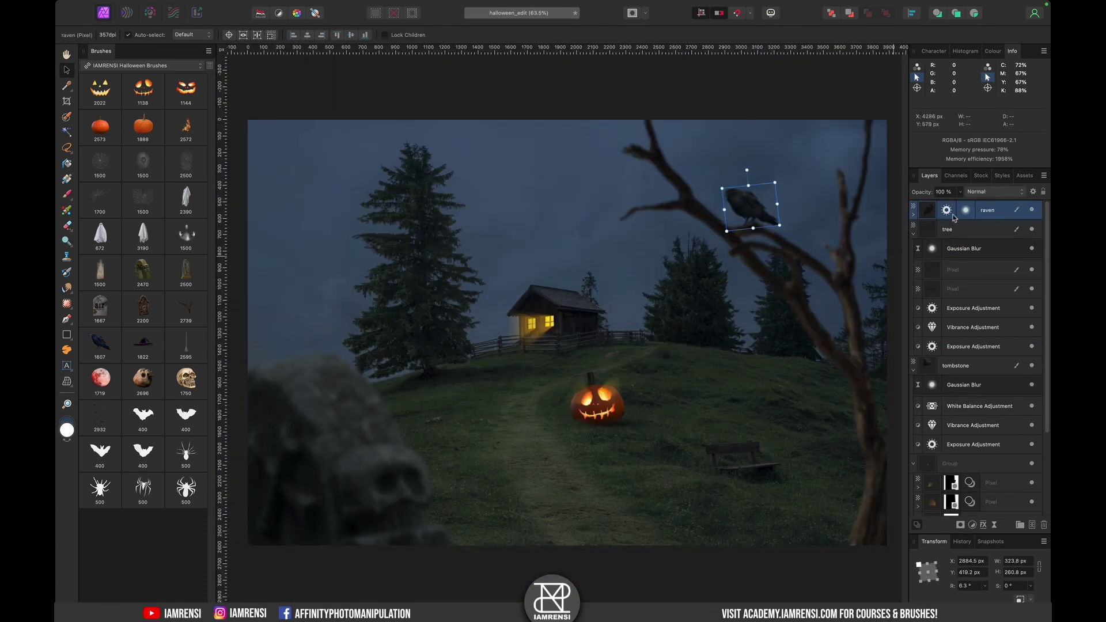
# Readjust the raven's live Gaussian Blur radius and collapse the expanded layers in the layer stack
pyautogui.doubleClick(966, 209)
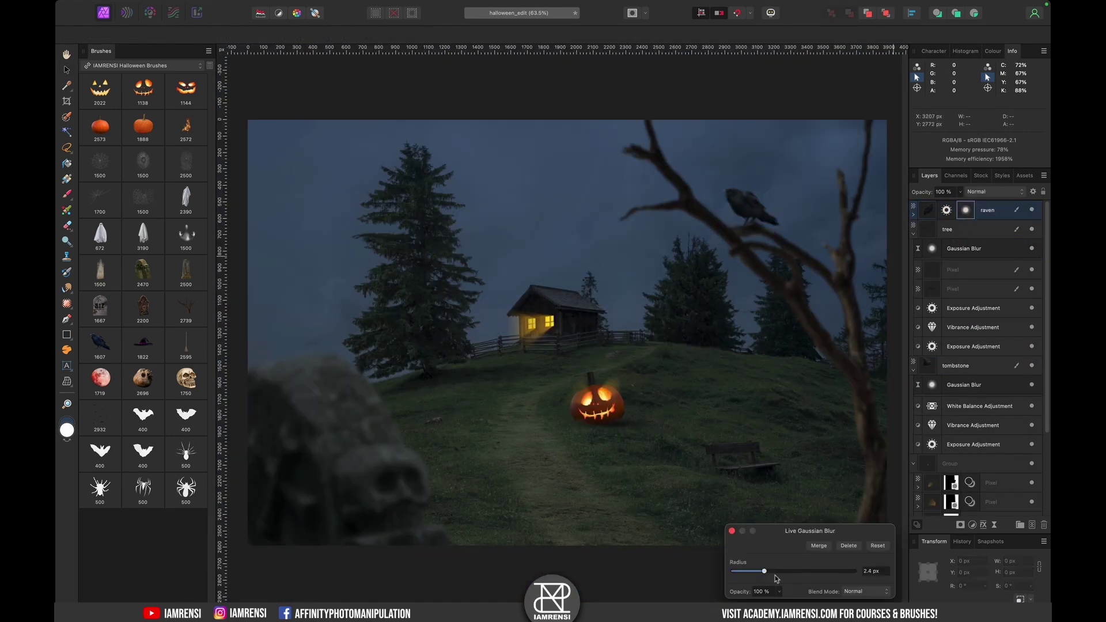
pyautogui.click(731, 531)
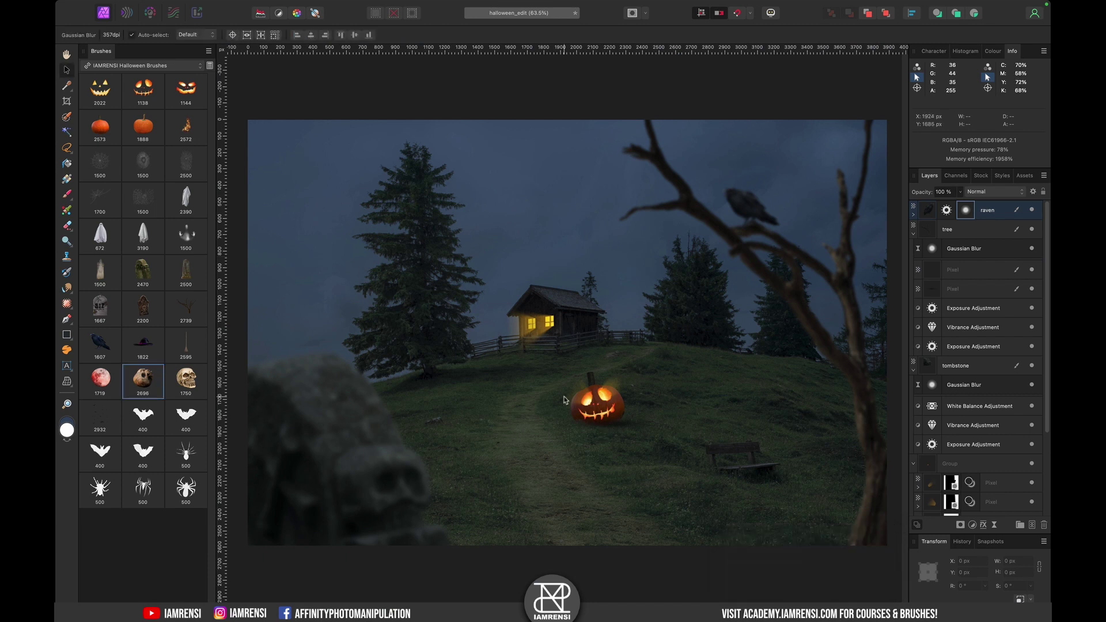
pyautogui.click(913, 234)
pyautogui.click(913, 252)
pyautogui.click(913, 267)
# Stamp the 2932 px bat swarm on a new layer above the background, scale it to about 604 px wide and tilt it above the cabin
pyautogui.click(997, 344)
pyautogui.click(1031, 525)
pyautogui.press('b')
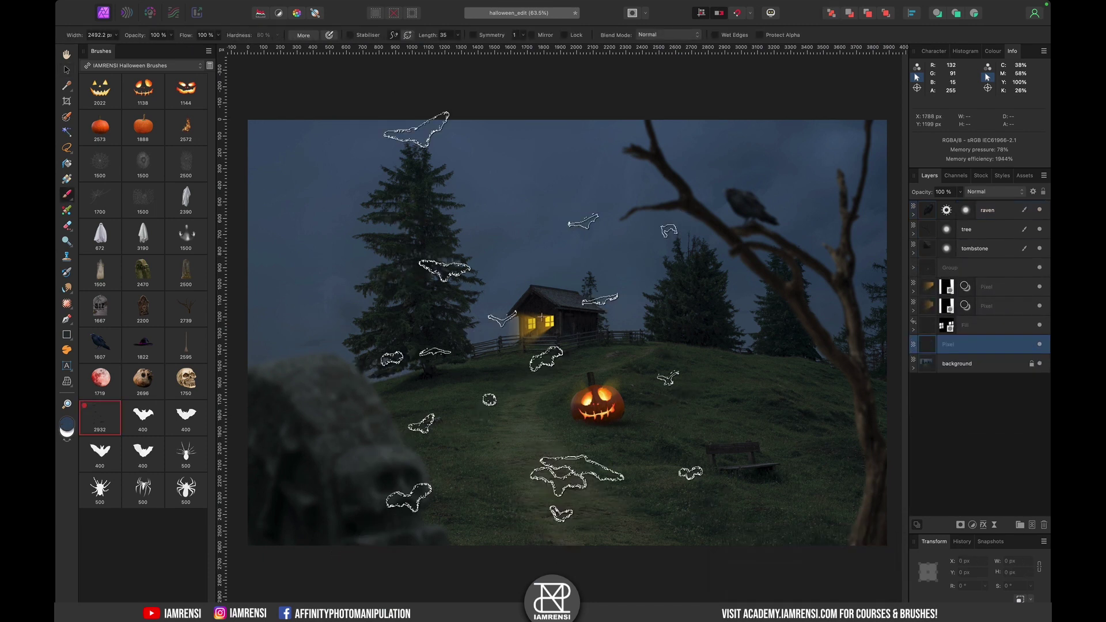
pyautogui.click(547, 334)
pyautogui.press('v')
pyautogui.moveTo(711, 129)
pyautogui.mouseDown()
pyautogui.moveTo(590, 265)
pyautogui.moveTo(560, 253)
pyautogui.mouseUp()
pyautogui.scroll(2, 560, 253)
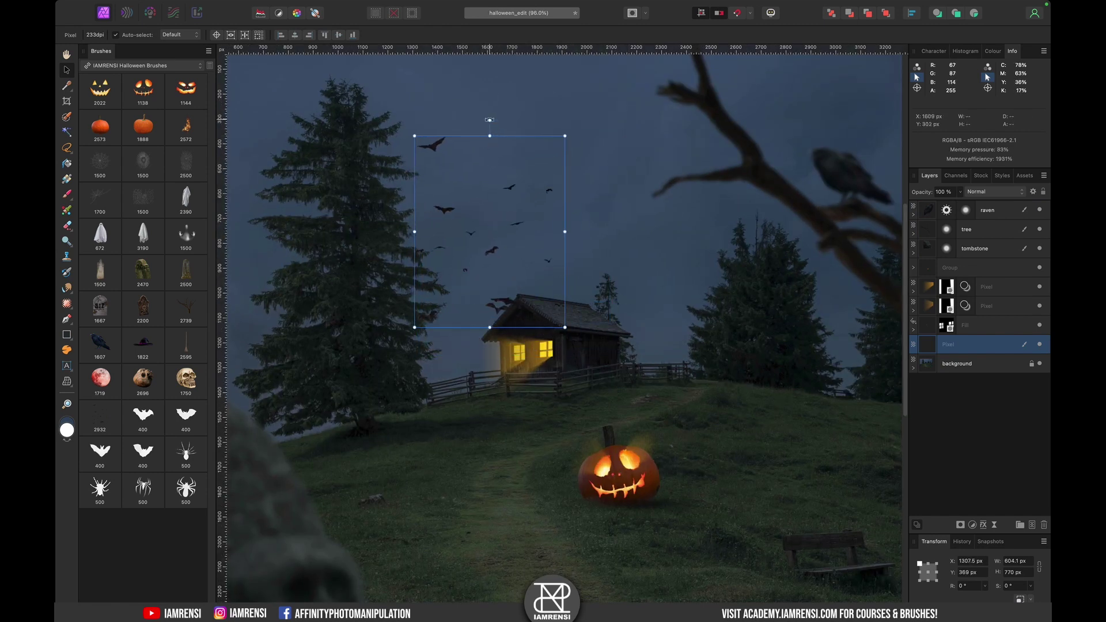
pyautogui.moveTo(489, 120); pyautogui.dragTo(518, 123)
pyautogui.moveTo(493, 195); pyautogui.dragTo(536, 182)
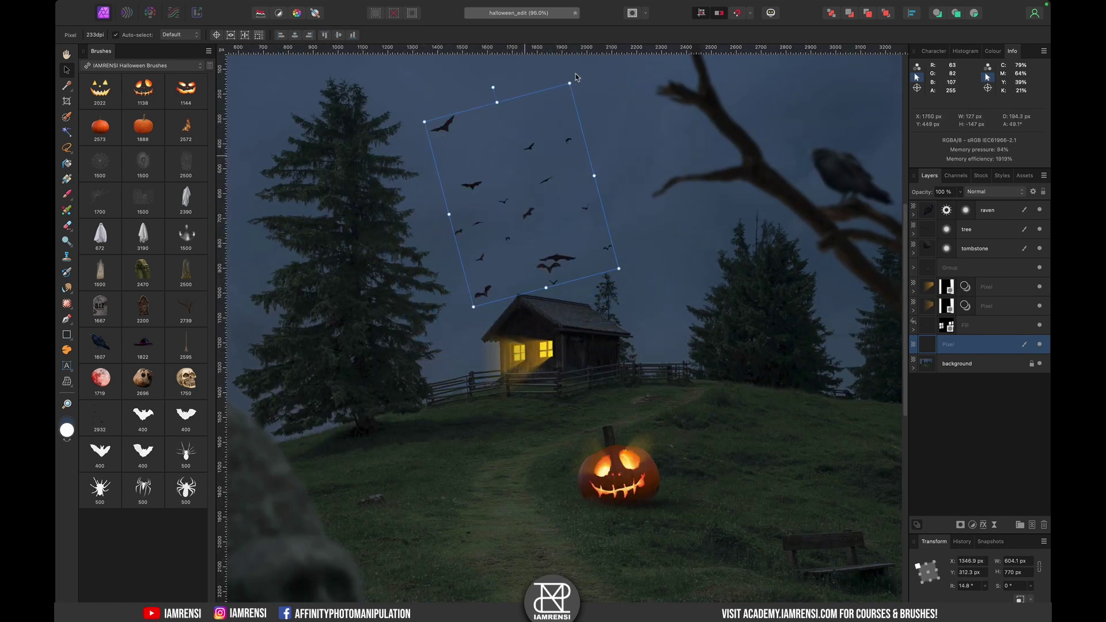
# Erase the bat overlapping the largest one above the cabin and enlarge the swarm to about 833 by 1070 px
pyautogui.scroll(-2, 576, 76)
pyautogui.scroll(6, 569, 248)
pyautogui.press('e')
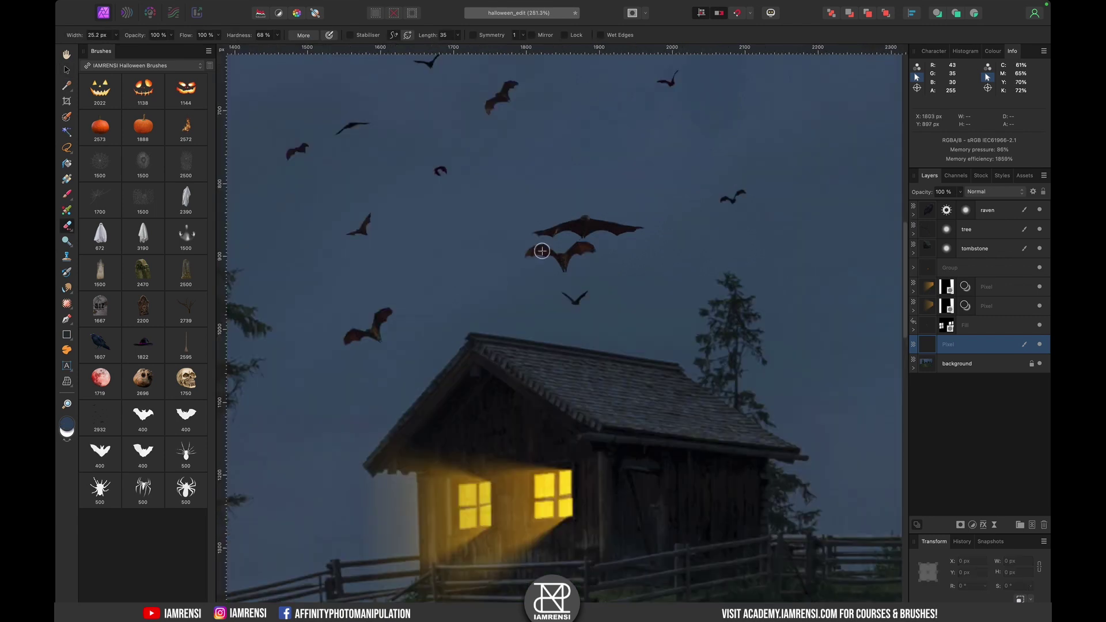
pyautogui.scroll(-8, 557, 268)
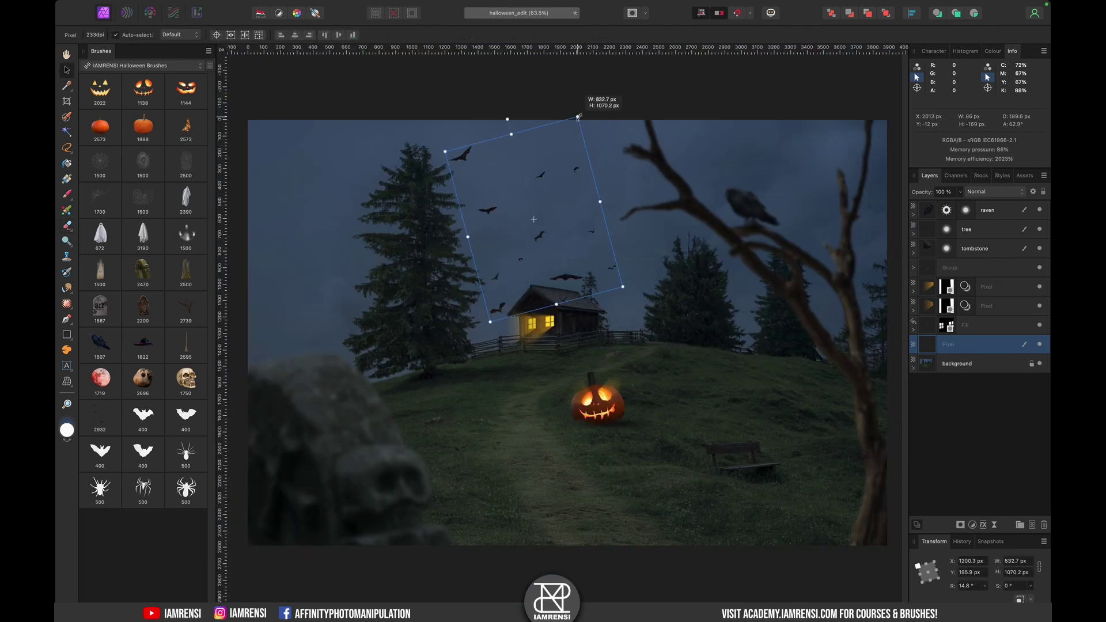
pyautogui.press('super+d')
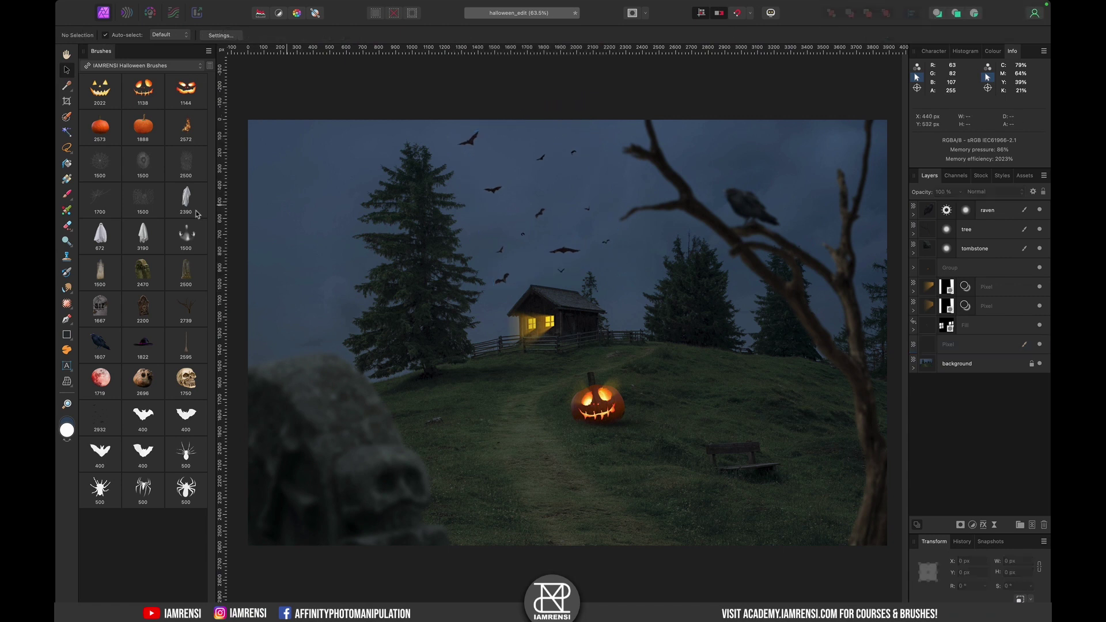
# Stamp the 2696 px skull on a new layer, scale it to about 146 px wide and place it in the grass left of the path
pyautogui.click(1019, 525)
pyautogui.press('b')
pyautogui.click(540, 392)
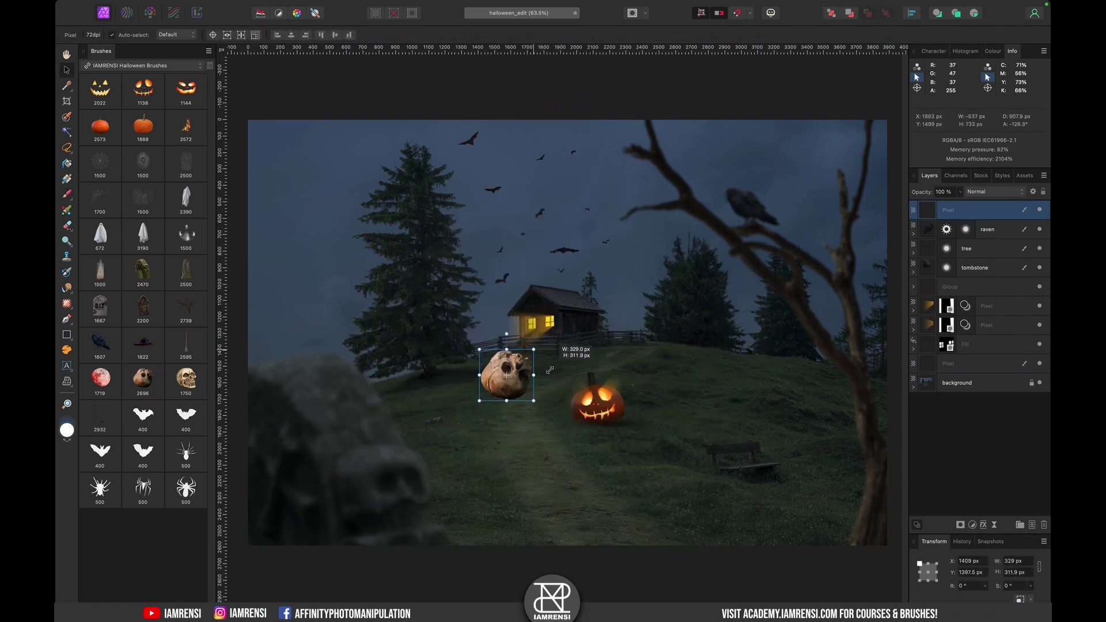
pyautogui.scroll(3, 510, 388)
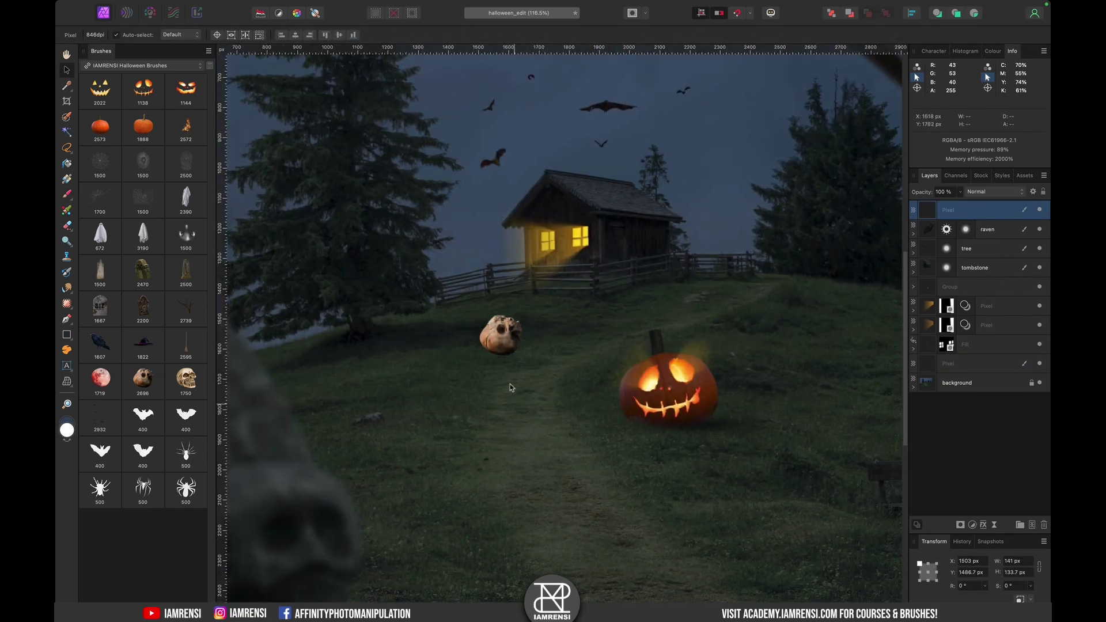
pyautogui.moveTo(730, 468); pyautogui.dragTo(800, 489)
pyautogui.moveTo(803, 492); pyautogui.dragTo(535, 403)
pyautogui.moveTo(541, 407); pyautogui.dragTo(737, 445)
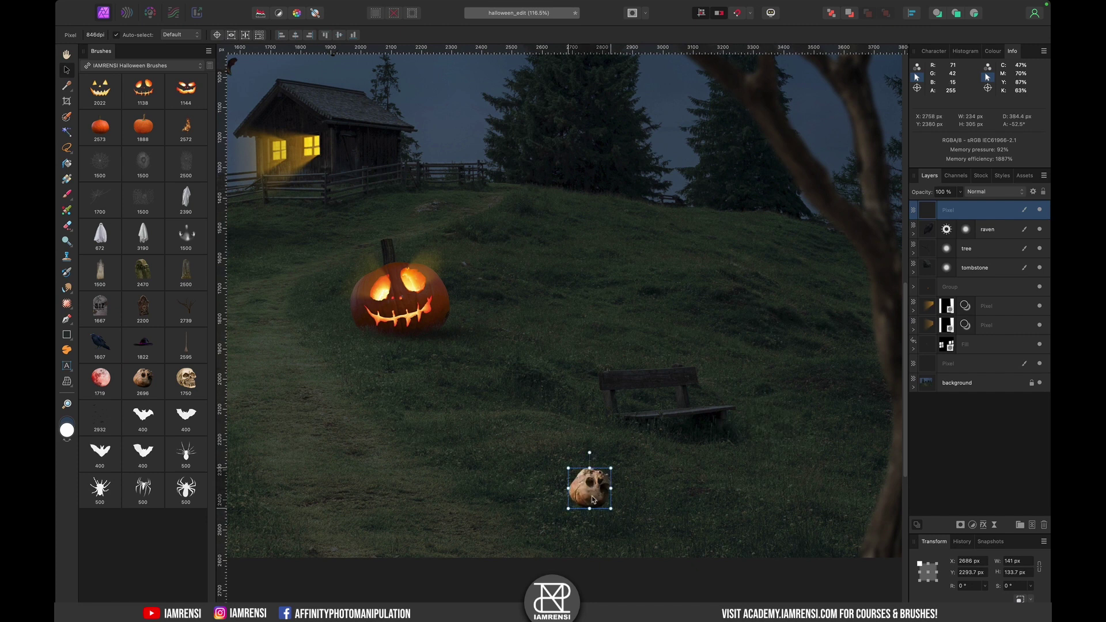
pyautogui.hscroll(-5, 480, 478)
pyautogui.moveTo(565, 491); pyautogui.dragTo(531, 332)
pyautogui.scroll(-2, 518, 362)
pyautogui.moveTo(511, 349); pyautogui.dragTo(506, 350)
# Clip an Exposure adjustment of -2.492 to the skull and rename its layer as skull
pyautogui.click(972, 524)
pyautogui.click(973, 597)
pyautogui.moveTo(778, 569); pyautogui.dragTo(753, 569)
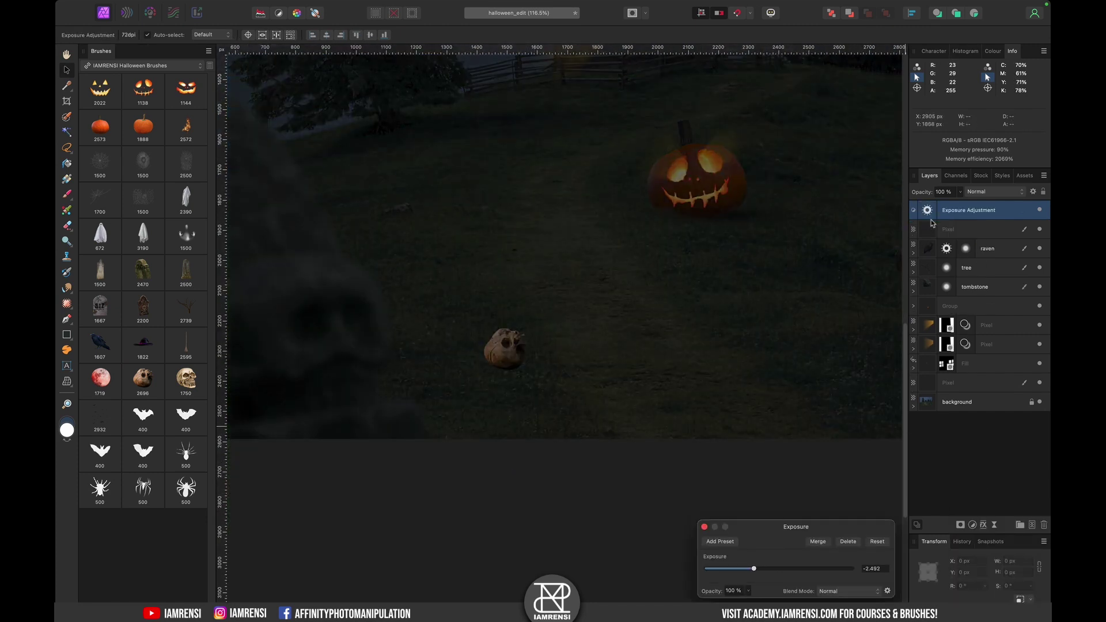
pyautogui.moveTo(952, 230); pyautogui.dragTo(927, 224)
pyautogui.write('s')
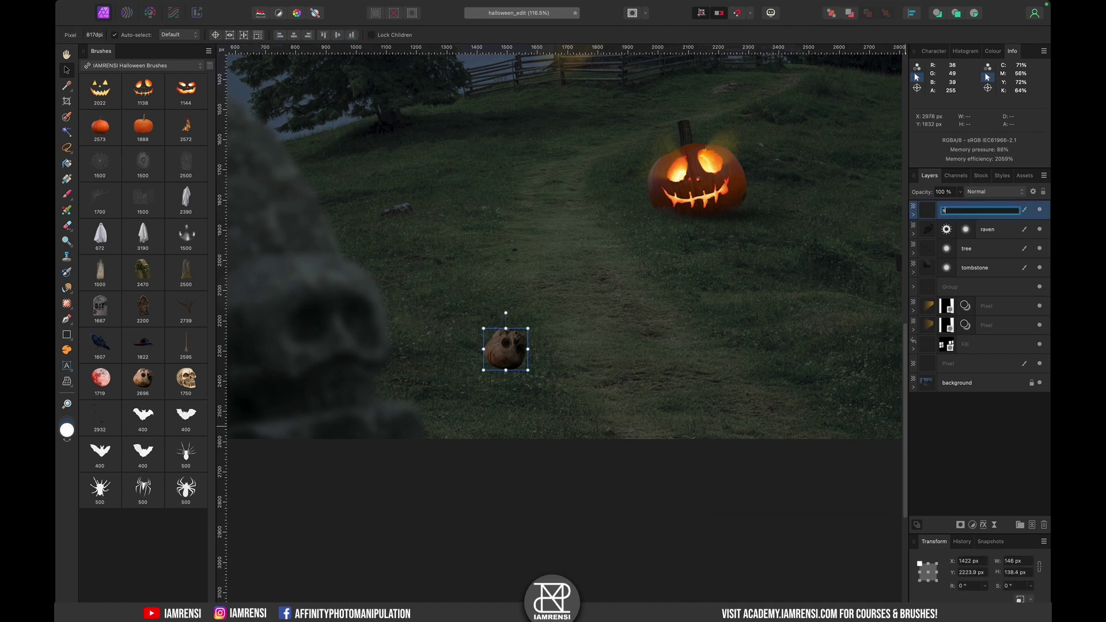
pyautogui.write('kull')
pyautogui.press('Return')
# Clip a White Balance adjustment of -47% with -22% tint and a reduced Vibrance adjustment to the skull
pyautogui.click(913, 214)
pyautogui.click(931, 230)
pyautogui.click(972, 524)
pyautogui.click(976, 542)
pyautogui.moveTo(778, 542); pyautogui.dragTo(748, 543)
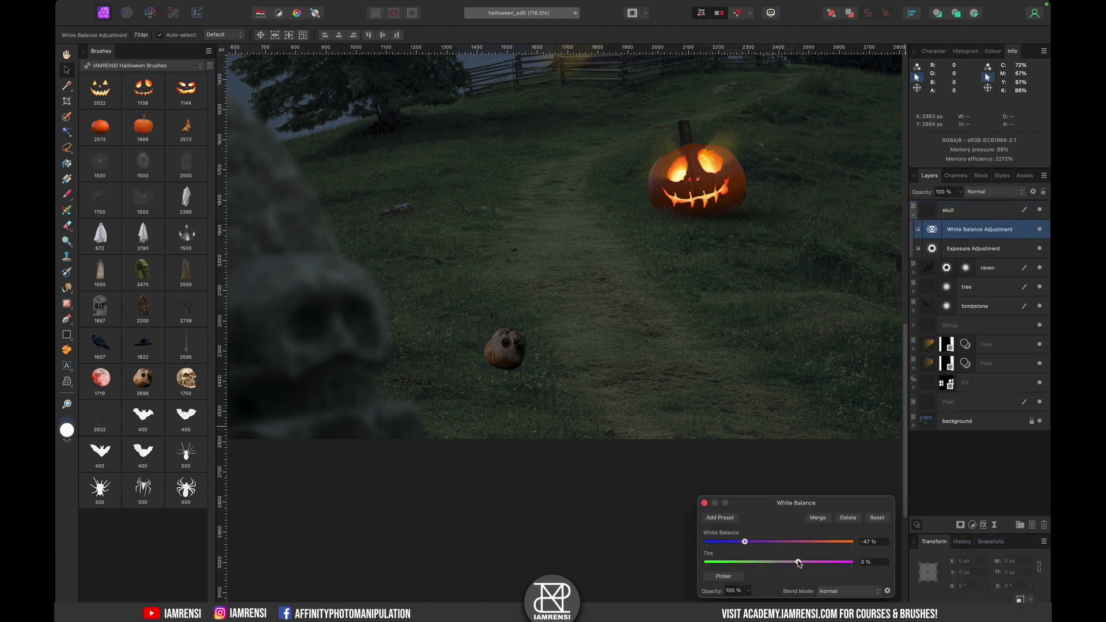
pyautogui.click(973, 526)
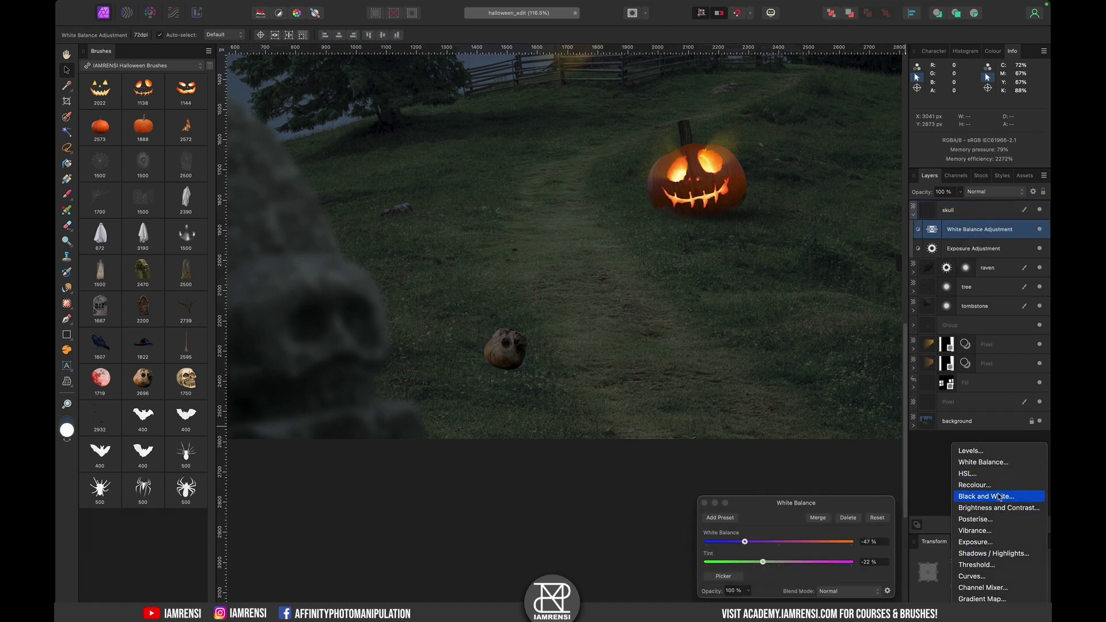
pyautogui.click(983, 530)
pyautogui.moveTo(778, 574); pyautogui.dragTo(748, 575)
pyautogui.click(704, 517)
# Add a mask to the skull and hide its lower edge behind grass using the third, 700 px grass brush from IAMRENSI Nature Brushes
pyautogui.click(973, 211)
pyautogui.keyDown('alt'); pyautogui.click(960, 524); pyautogui.keyUp('alt')
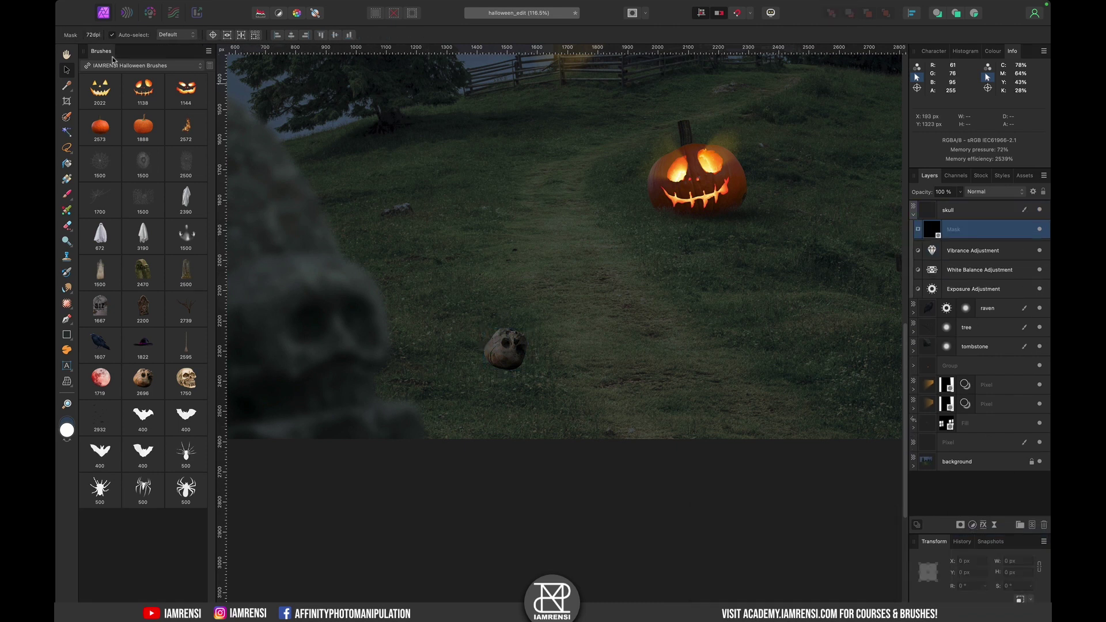
pyautogui.click(114, 66)
pyautogui.click(118, 93)
pyautogui.press('b')
pyautogui.scroll(5, 496, 375)
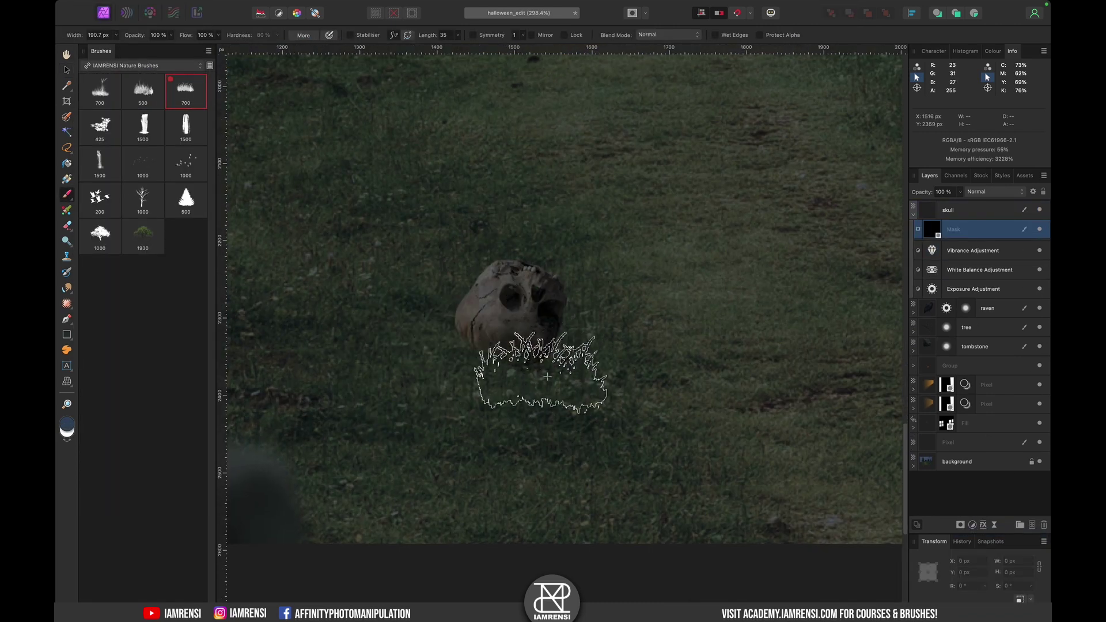
pyautogui.scroll(5, 518, 375)
pyautogui.press('d')
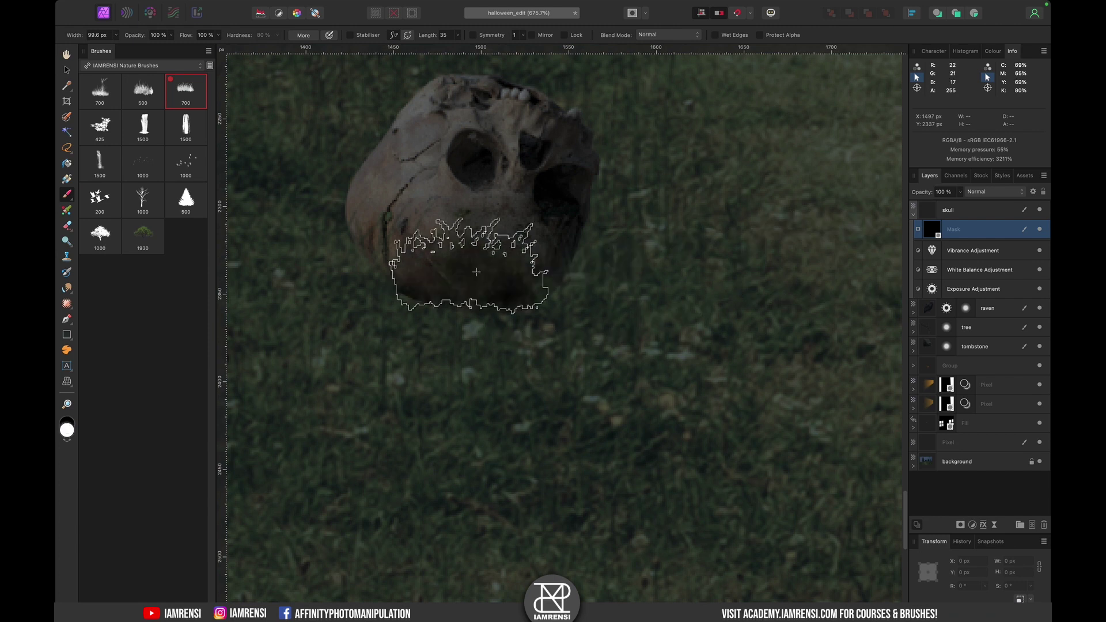
pyautogui.press('x')
pyautogui.click(476, 272)
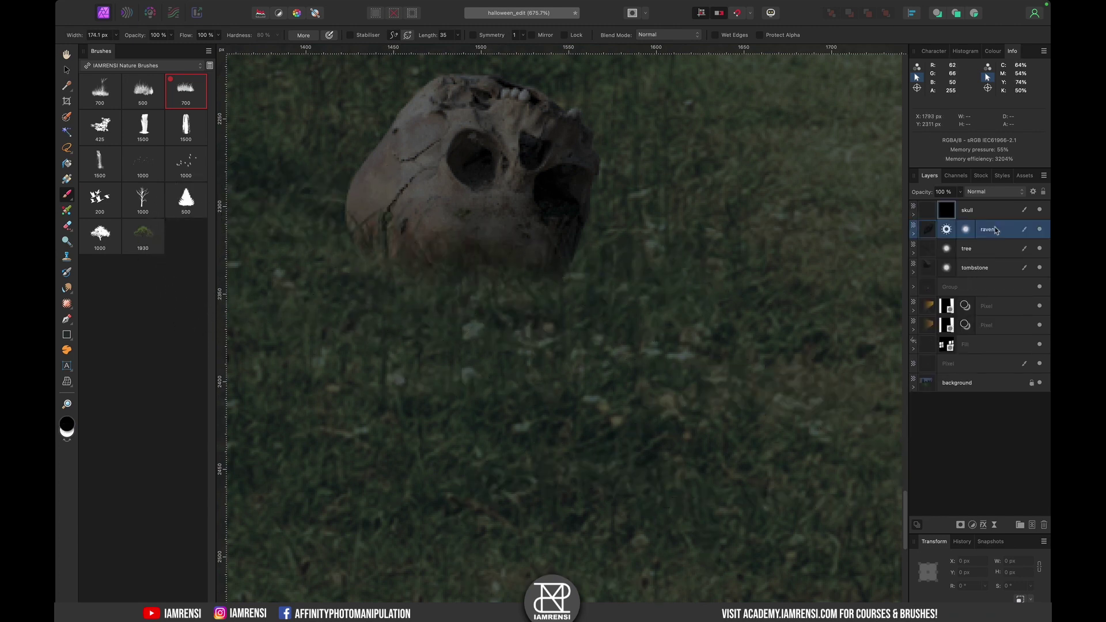
# Paint a soft dark spot below the skull on a new layer beneath it, using the 512 px Basic brush
pyautogui.press('v')
pyautogui.press('b')
pyautogui.click(144, 66)
pyautogui.click(130, 17)
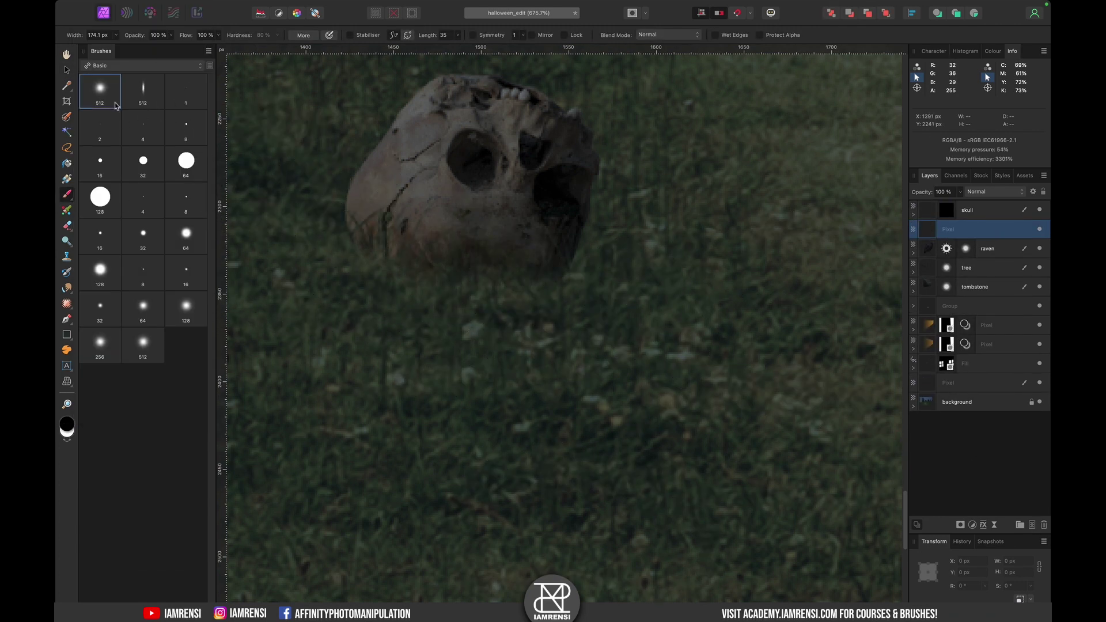
pyautogui.click(115, 102)
pyautogui.click(535, 348)
pyautogui.press('super+z')
pyautogui.scroll(-1, 714, 334)
pyautogui.keyDown('alt'); pyautogui.click(733, 310); pyautogui.keyUp('alt')
pyautogui.click(597, 334)
# Flatten the dark spot to about 340 by 97 px, tilt it beneath the skull and set it to Multiply at 69% opacity
pyautogui.press('v')
pyautogui.press('super+minus')
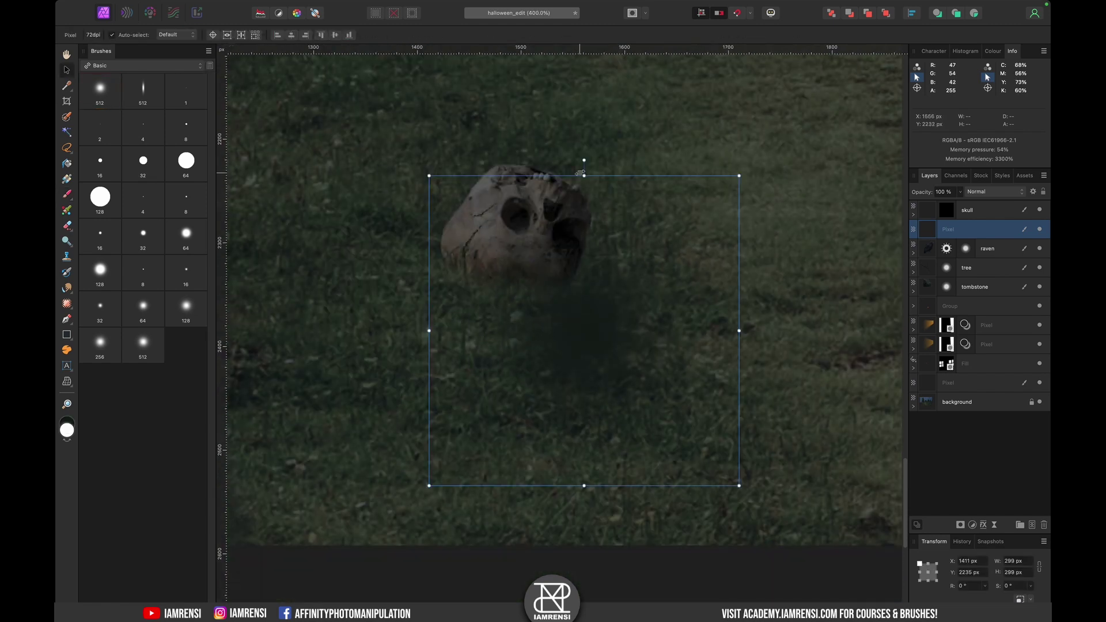
pyautogui.moveTo(583, 175)
pyautogui.mouseDown()
pyautogui.moveTo(583, 288)
pyautogui.moveTo(542, 272)
pyautogui.mouseUp()
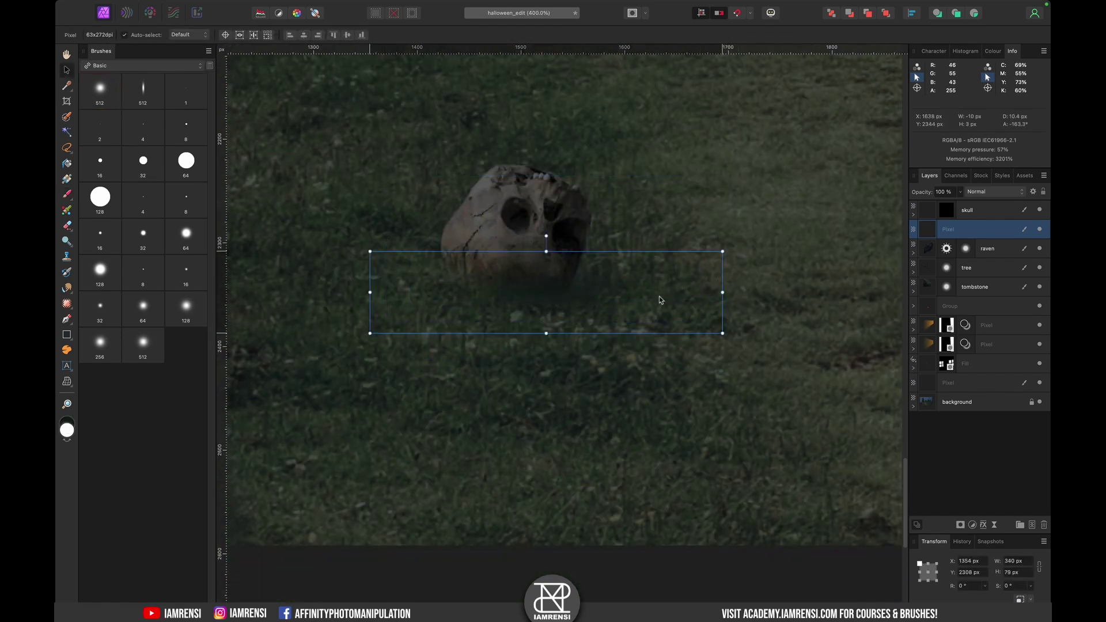
pyautogui.moveTo(538, 338); pyautogui.dragTo(539, 333)
pyautogui.moveTo(544, 305); pyautogui.dragTo(557, 304)
pyautogui.click(981, 192)
pyautogui.click(981, 218)
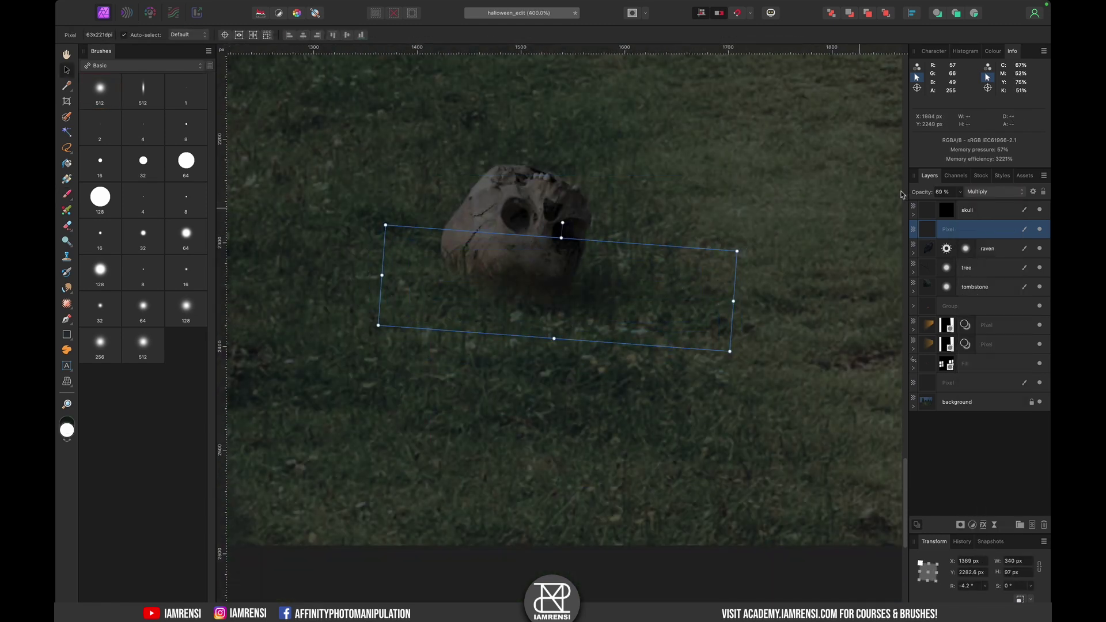
# Shrink the bats above the cabin to about 386 by 497 px, duplicate them and flip the copy
pyautogui.press('super+0')
pyautogui.click(633, 505)
pyautogui.click(603, 255)
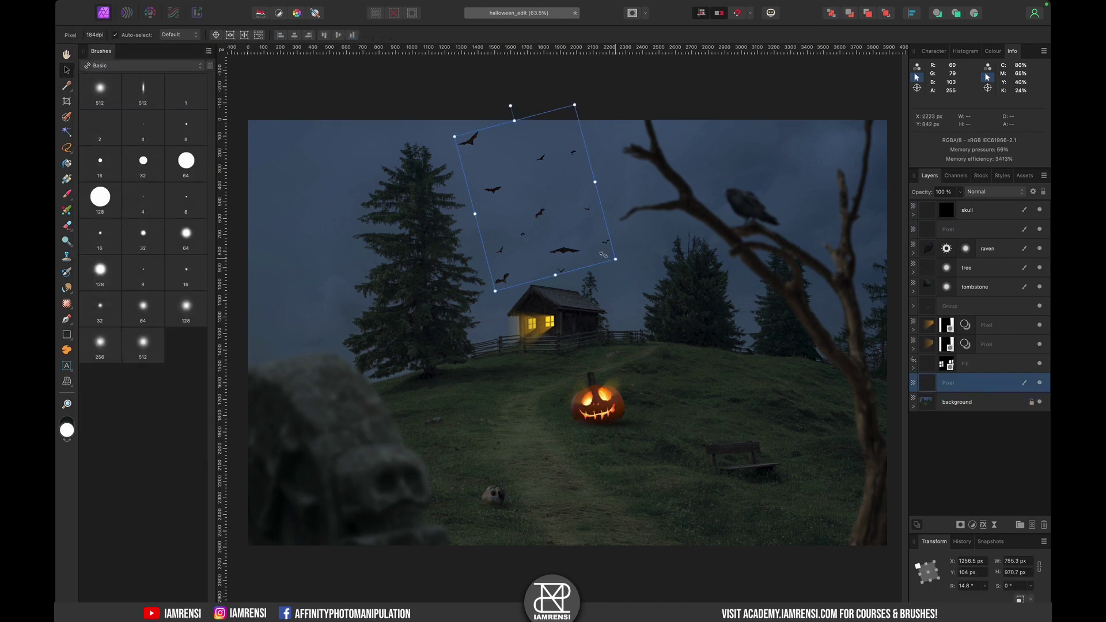
pyautogui.rightClick(537, 219)
pyautogui.moveTo(632, 410)
pyautogui.click(679, 421)
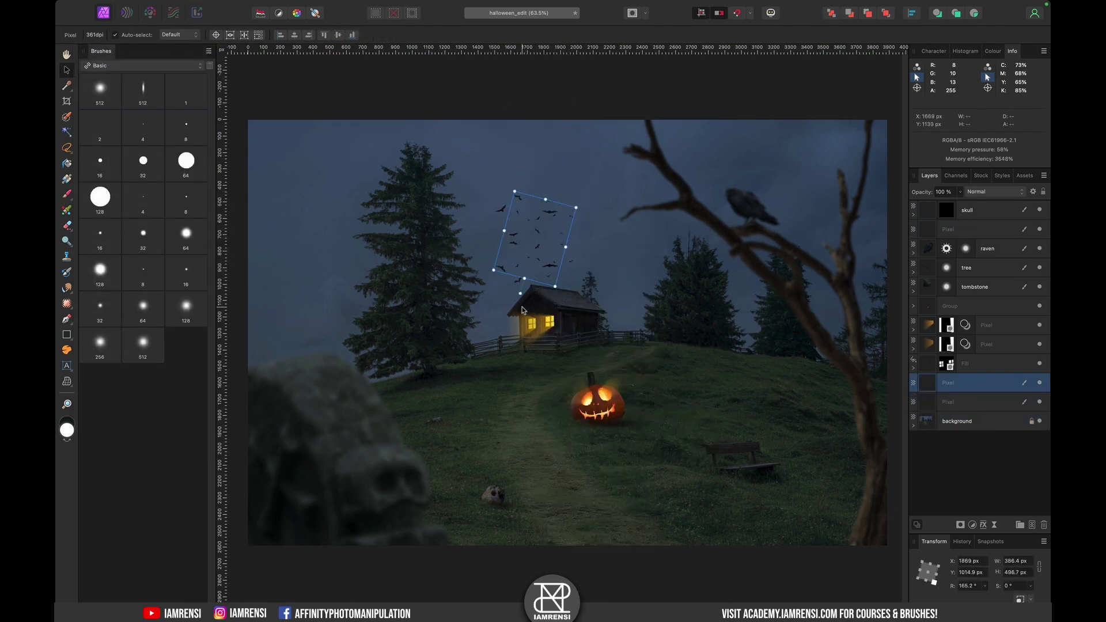
# Undo the last flip, mirror the duplicated bats again and offset them from the original bats above the cabin
pyautogui.press('super+z')
pyautogui.rightClick(544, 254)
pyautogui.moveTo(596, 449)
pyautogui.click(682, 447)
pyautogui.moveTo(524, 233); pyautogui.dragTo(566, 201)
pyautogui.click(615, 271)
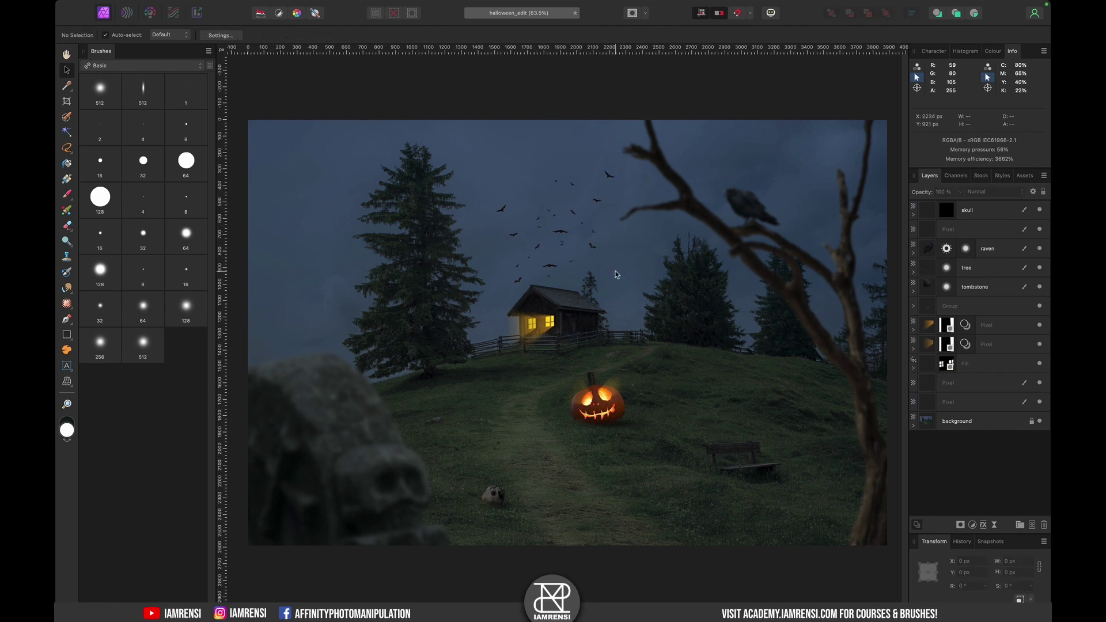
# Group the two bat layers
pyautogui.click(986, 383)
pyautogui.keyDown('shift'); pyautogui.click(973, 402); pyautogui.keyUp('shift')
pyautogui.press('super+g')
# Try a live Gaussian Blur of about 0.3 px on the bats group and set the group's opacity to 78%
pyautogui.click(994, 525)
pyautogui.click(990, 532)
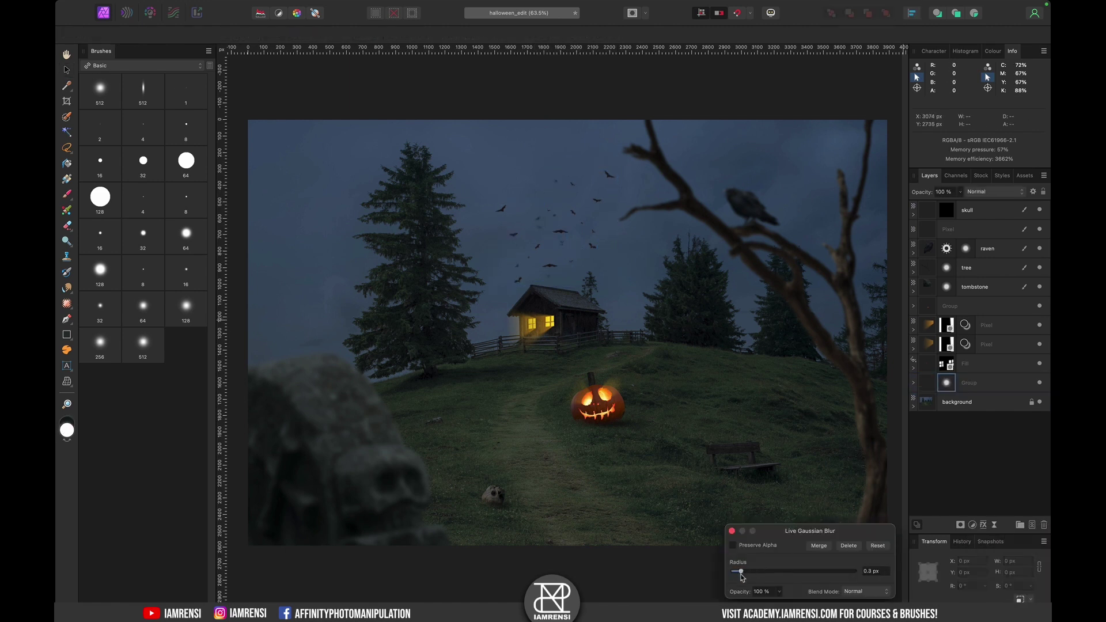
pyautogui.click(731, 530)
pyautogui.click(946, 381)
# Load the IAMRENSI Halloween Brushes, and group the skull with its shadow layer under the name "skull"
pyautogui.click(143, 65)
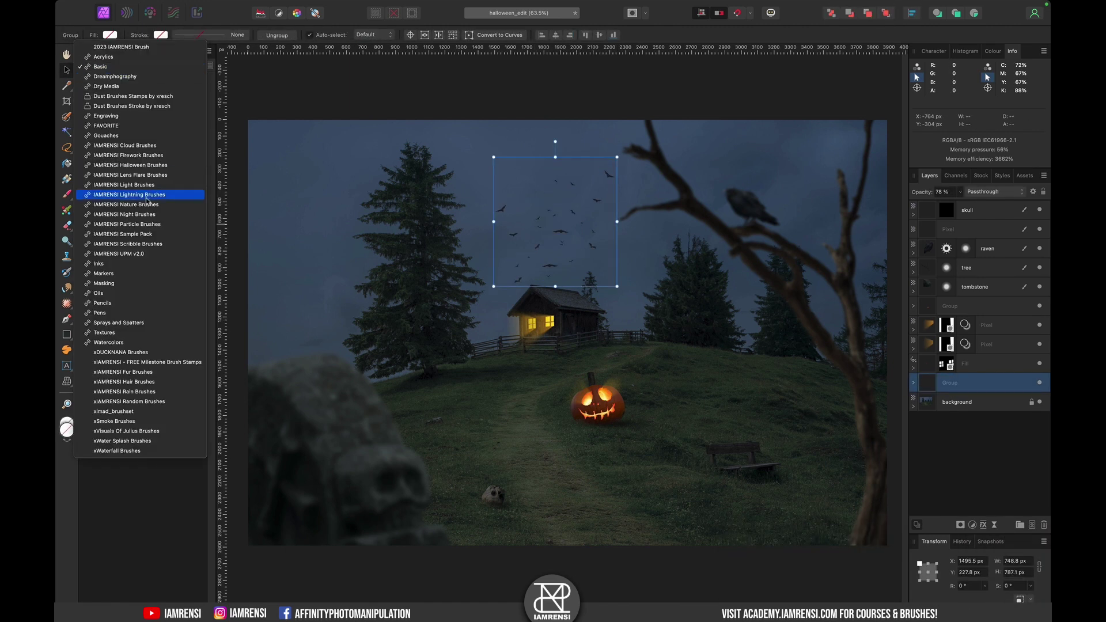
pyautogui.click(138, 184)
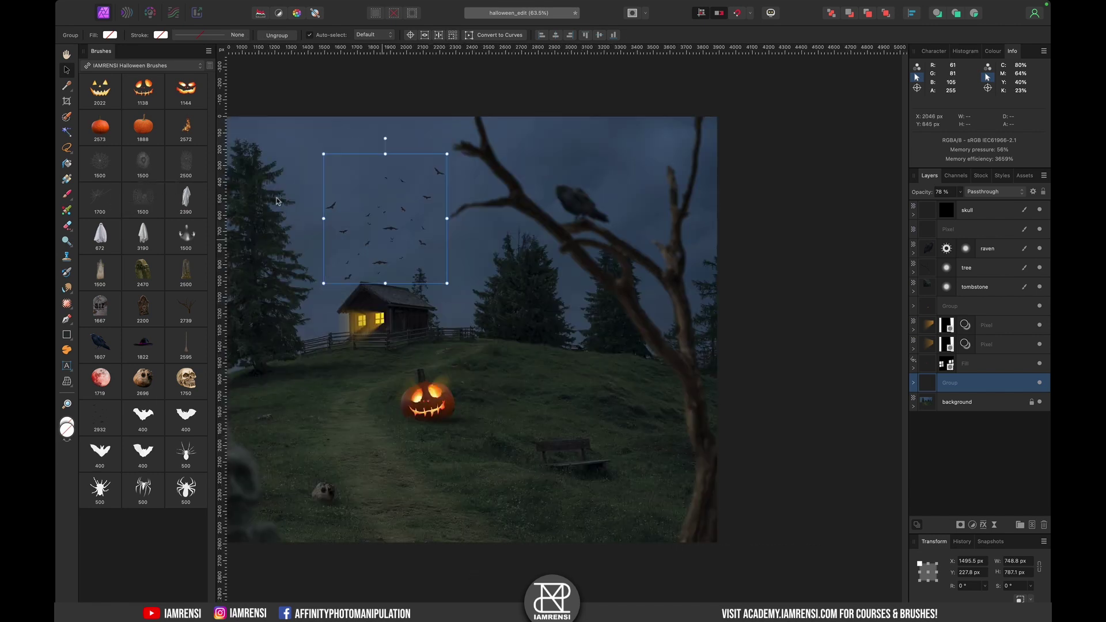
pyautogui.click(986, 213)
pyautogui.click(986, 230)
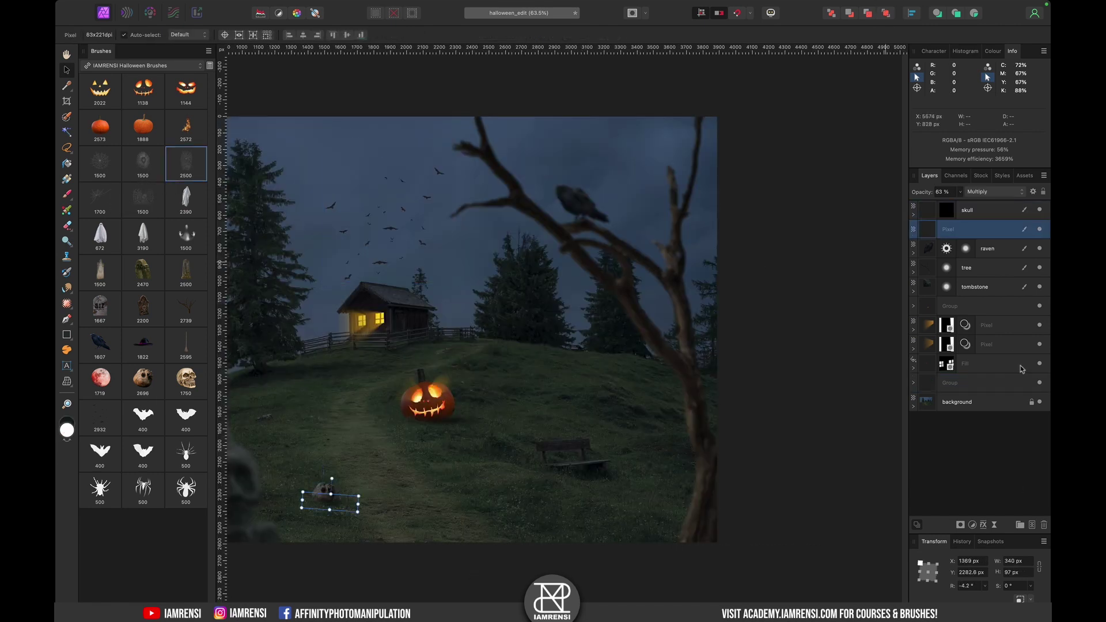
pyautogui.keyDown('shift'); pyautogui.click(987, 214); pyautogui.keyUp('shift')
pyautogui.press('super+g')
pyautogui.doubleClick(950, 210)
pyautogui.write('skull')
pyautogui.press('Return')
# Stamp a white spider web on a new layer above the tree using the 2500 px web brush, and scale it down
pyautogui.click(998, 235)
pyautogui.click(998, 248)
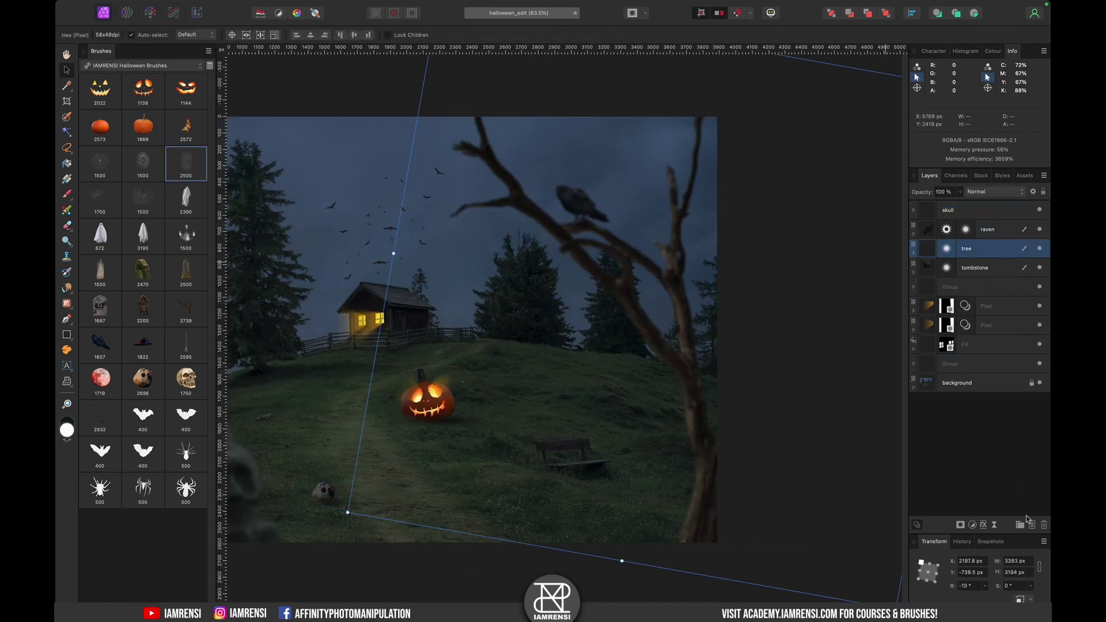
pyautogui.click(1032, 525)
pyautogui.press('b')
pyautogui.press('x')
pyautogui.press('x')
pyautogui.click(455, 329)
pyautogui.press('v')
pyautogui.moveTo(718, 123); pyautogui.dragTo(588, 266)
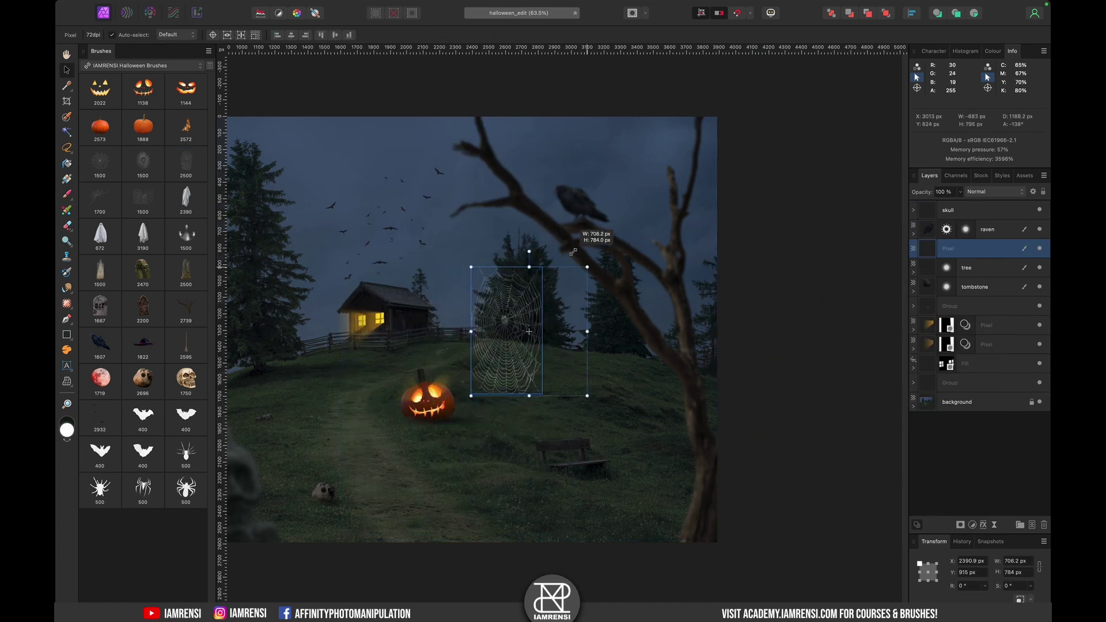
# Fit the spider web between the tree trunk's right-hand branches at about 477 by 530 px, rotated 11.8°
pyautogui.moveTo(541, 324); pyautogui.dragTo(692, 297)
pyautogui.scroll(5, 692, 297)
pyautogui.moveTo(777, 197); pyautogui.dragTo(751, 179)
pyautogui.moveTo(747, 184); pyautogui.dragTo(723, 226)
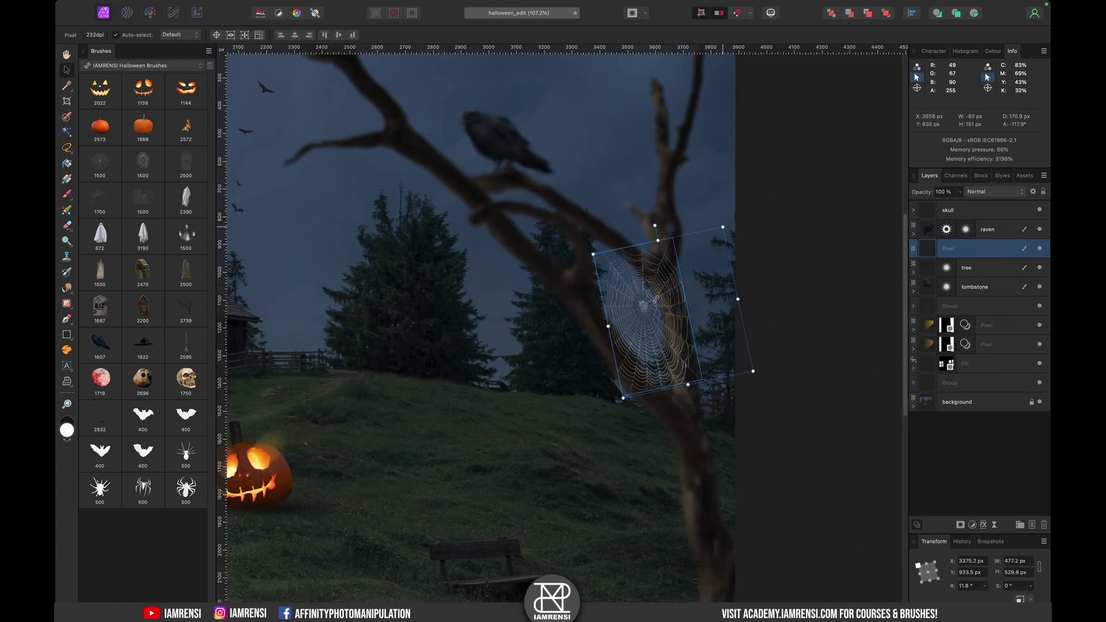
pyautogui.moveTo(653, 295); pyautogui.dragTo(648, 299)
pyautogui.moveTo(928, 250)
pyautogui.mouseDown()
pyautogui.moveTo(929, 277)
pyautogui.moveTo(937, 241)
pyautogui.mouseUp()
# Soften the spider web with a live Gaussian Blur to match the tree and touch it up with the Eraser
pyautogui.click(994, 525)
pyautogui.click(991, 537)
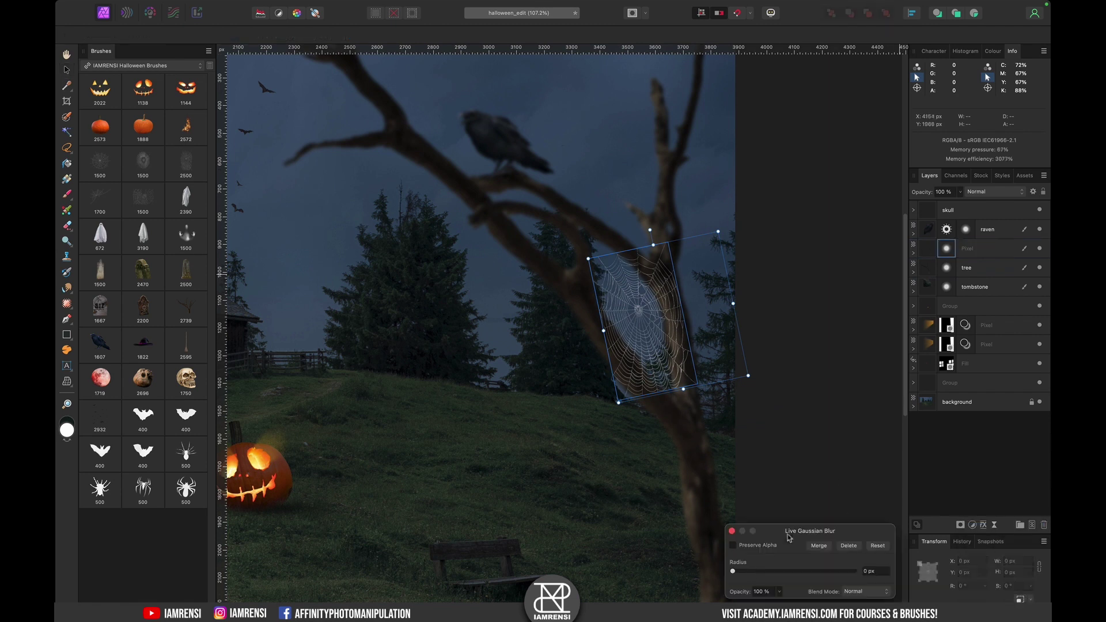
pyautogui.click(731, 530)
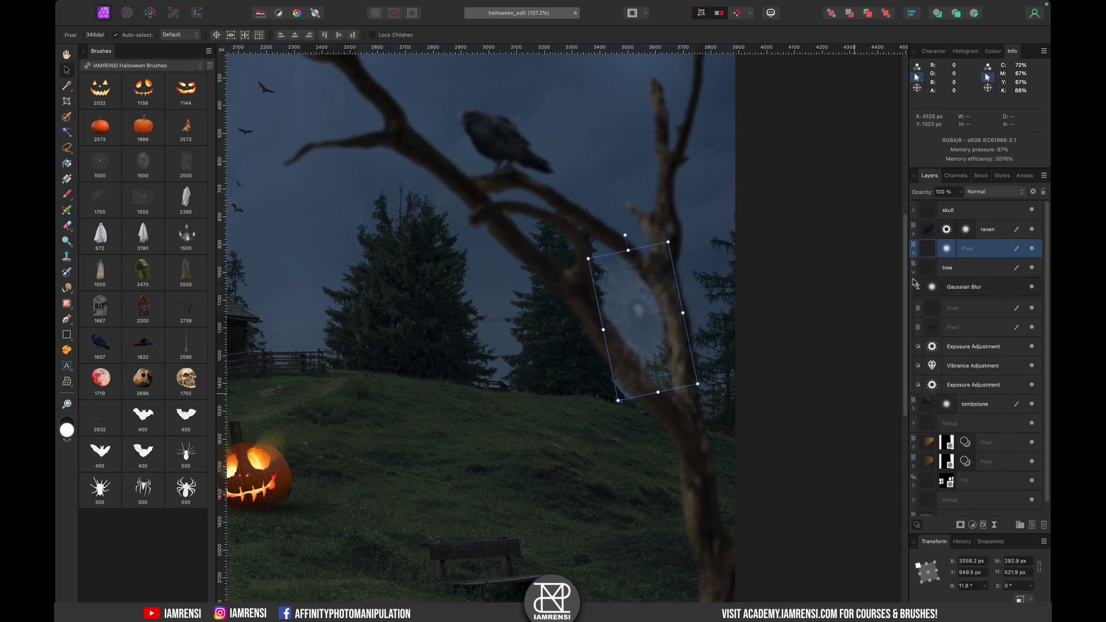
pyautogui.press('e')
pyautogui.hscroll(2, 603, 328)
pyautogui.press('super+0')
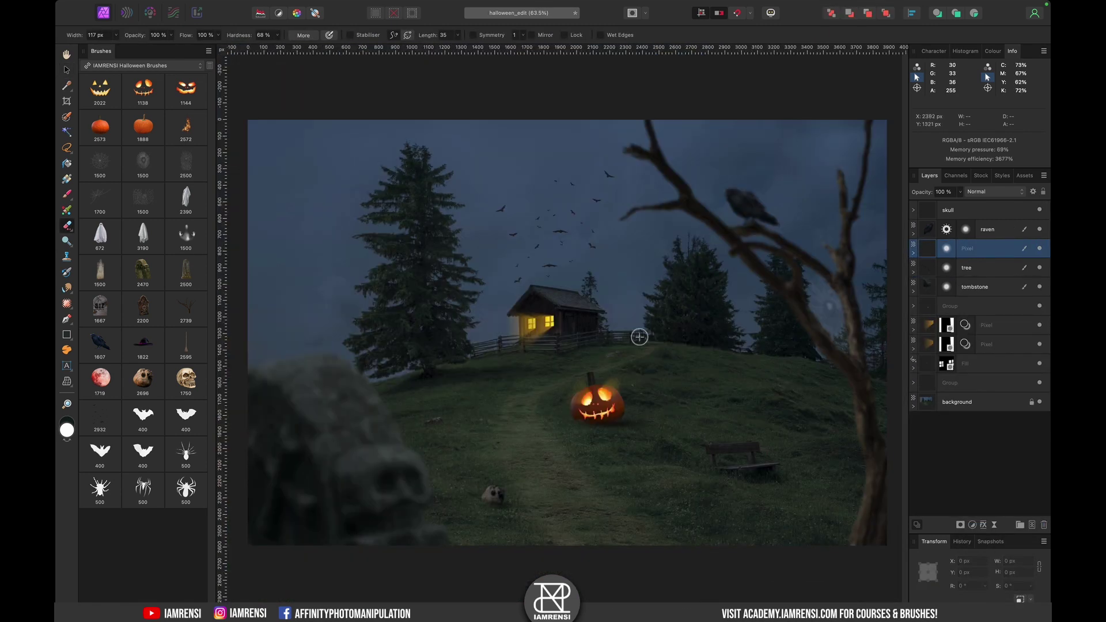
# Stamp a second spider web on a new layer using the 1700 px corner web brush
pyautogui.click(99, 200)
pyautogui.click(1031, 525)
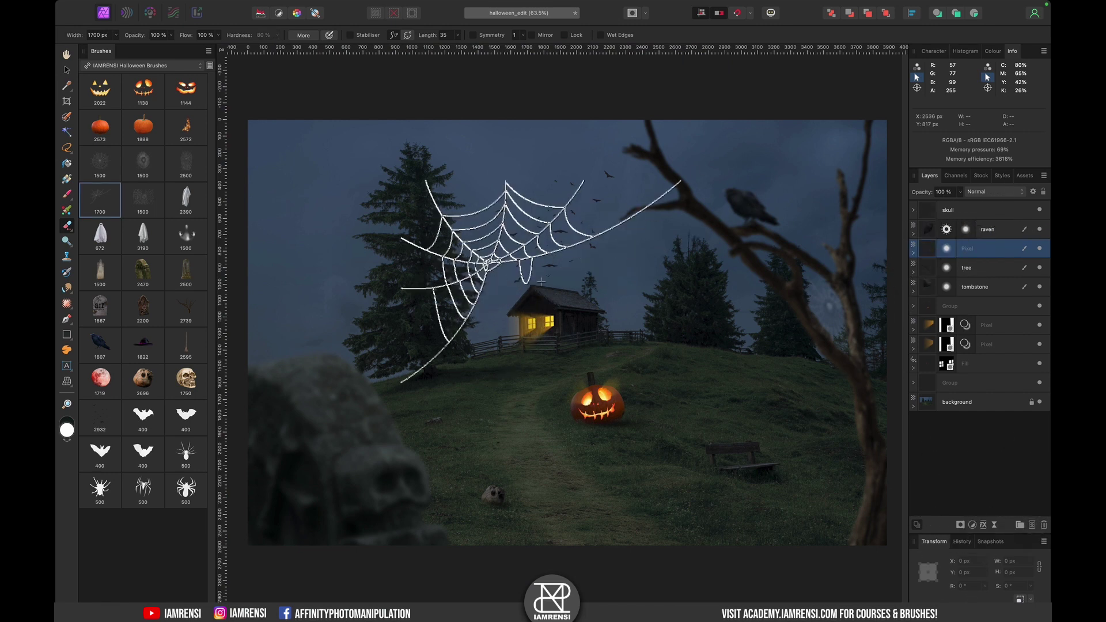
pyautogui.hscroll(1, 819, 389)
pyautogui.scroll(-1, 819, 388)
pyautogui.press('b')
pyautogui.click(99, 200)
pyautogui.click(487, 307)
pyautogui.press('v')
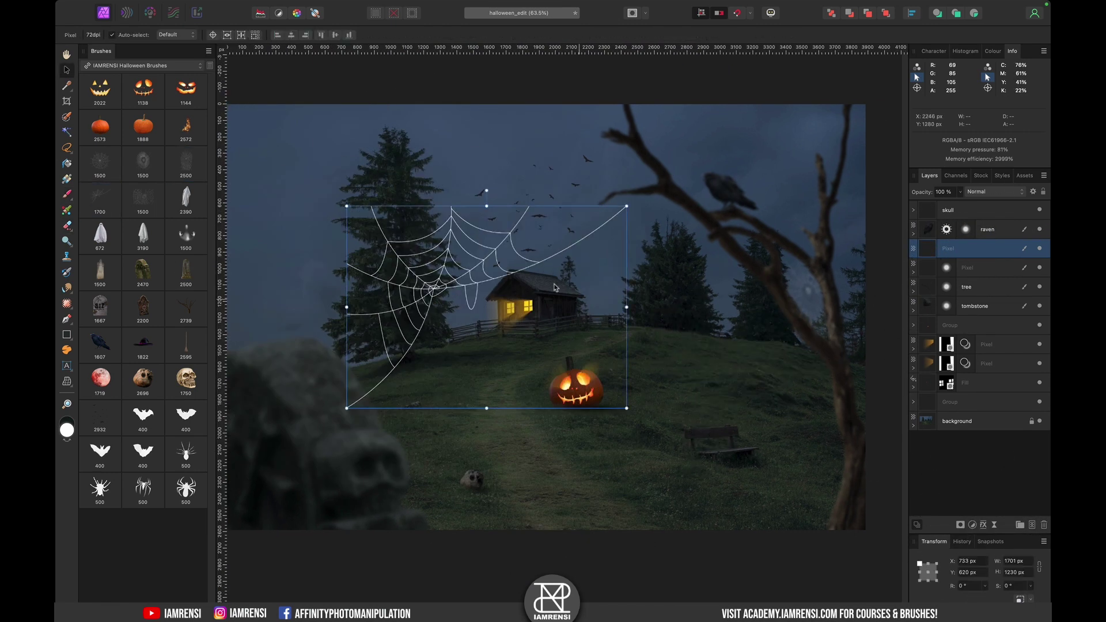
# Mirror the second web, scale it to about 377 by 273 px and rotate it -33.5° into the upper branch fork
pyautogui.rightClick(554, 281)
pyautogui.moveTo(581, 472)
pyautogui.click(699, 500)
pyautogui.moveTo(566, 259); pyautogui.dragTo(632, 172)
pyautogui.moveTo(695, 322); pyautogui.dragTo(558, 217)
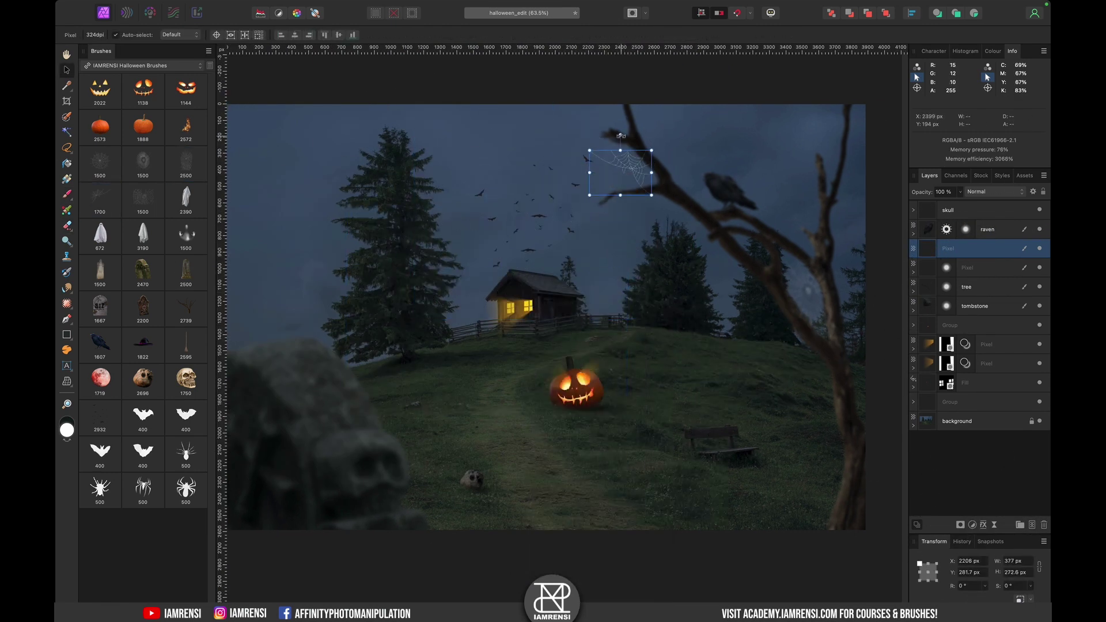
pyautogui.moveTo(627, 181); pyautogui.dragTo(632, 178)
pyautogui.scroll(5, 632, 178)
# Apply a live Gaussian Blur to the web in the upper branch fork
pyautogui.click(995, 525)
pyautogui.click(755, 488)
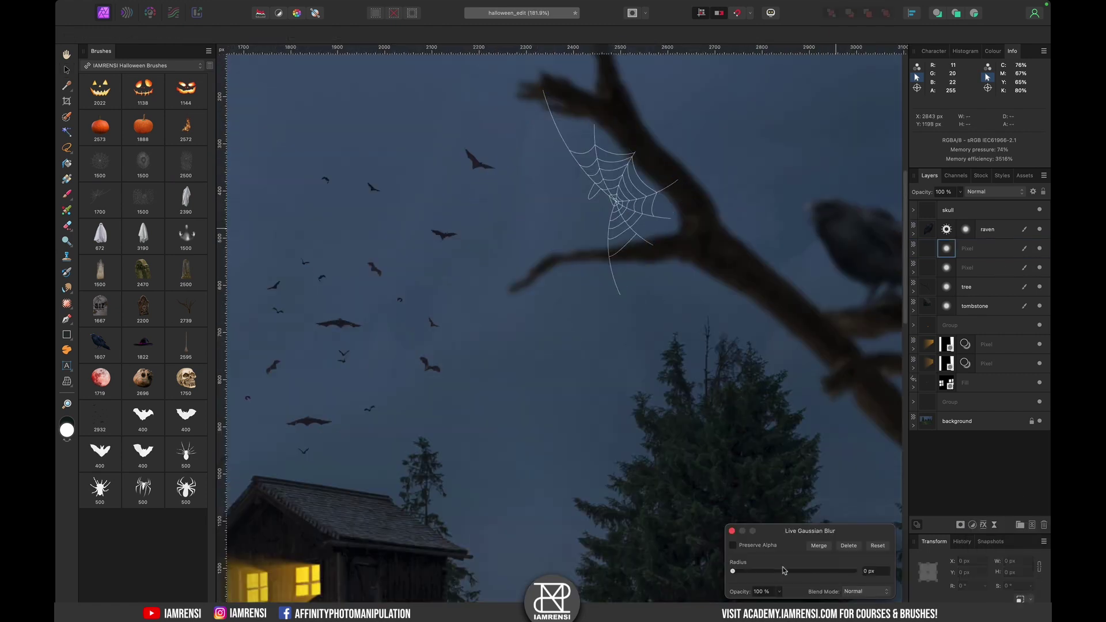
pyautogui.click(732, 531)
pyautogui.click(973, 249)
# Fade the upper web's outer threads with the Eraser, using the soft 512 px Basic brush at about 267 px
pyautogui.press('b')
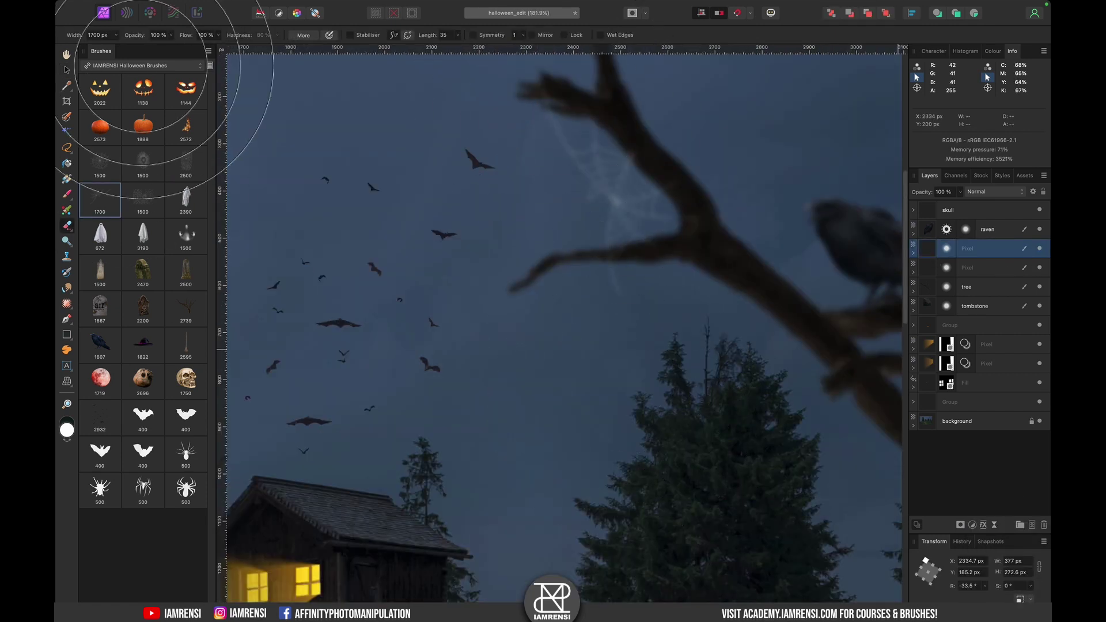
pyautogui.press('v')
pyautogui.click(142, 66)
pyautogui.click(143, 67)
pyautogui.press('e')
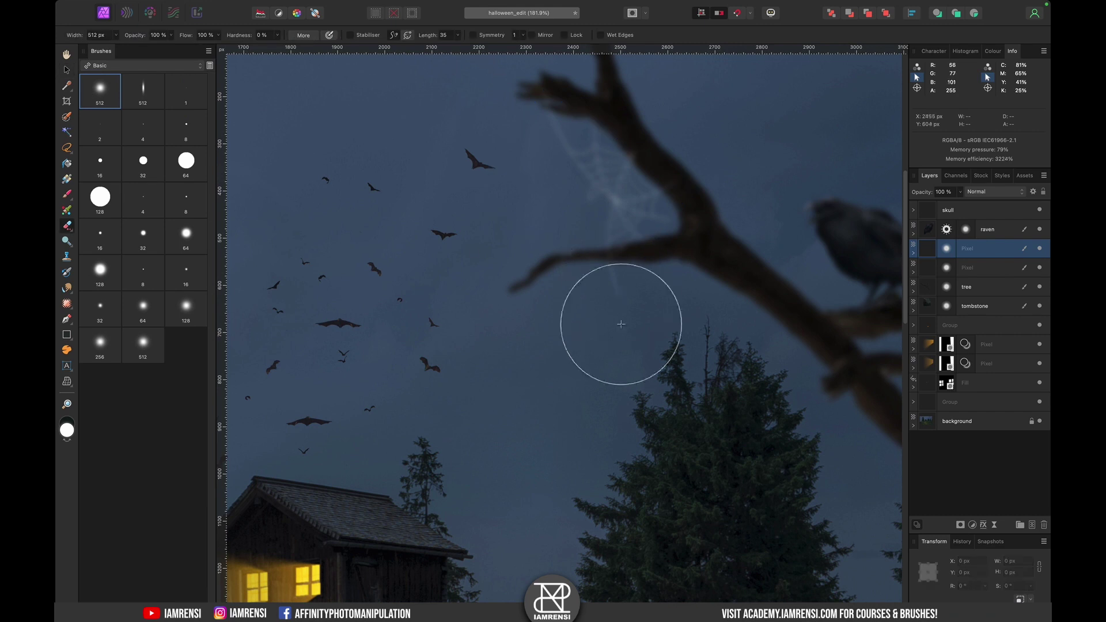
pyautogui.hotkey('ctrl', '0')
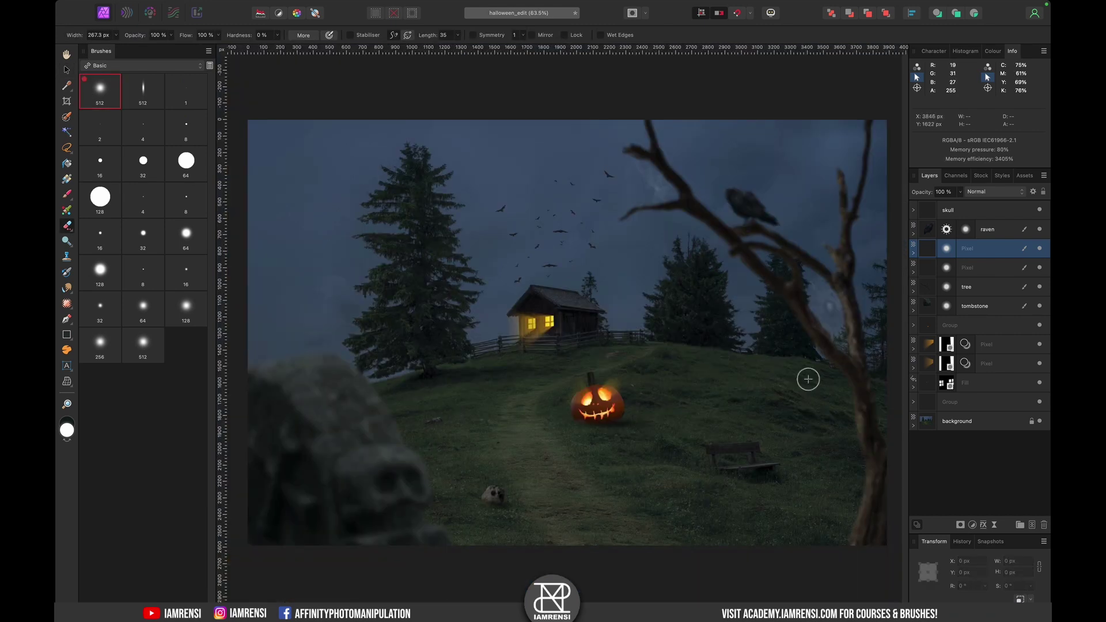
# Stamp a small dark spider in the centre of the lower web on a new layer, using a 500 px spider brush
pyautogui.hotkey('ctrl', 'shift', 'n')
pyautogui.click(144, 65)
pyautogui.click(144, 168)
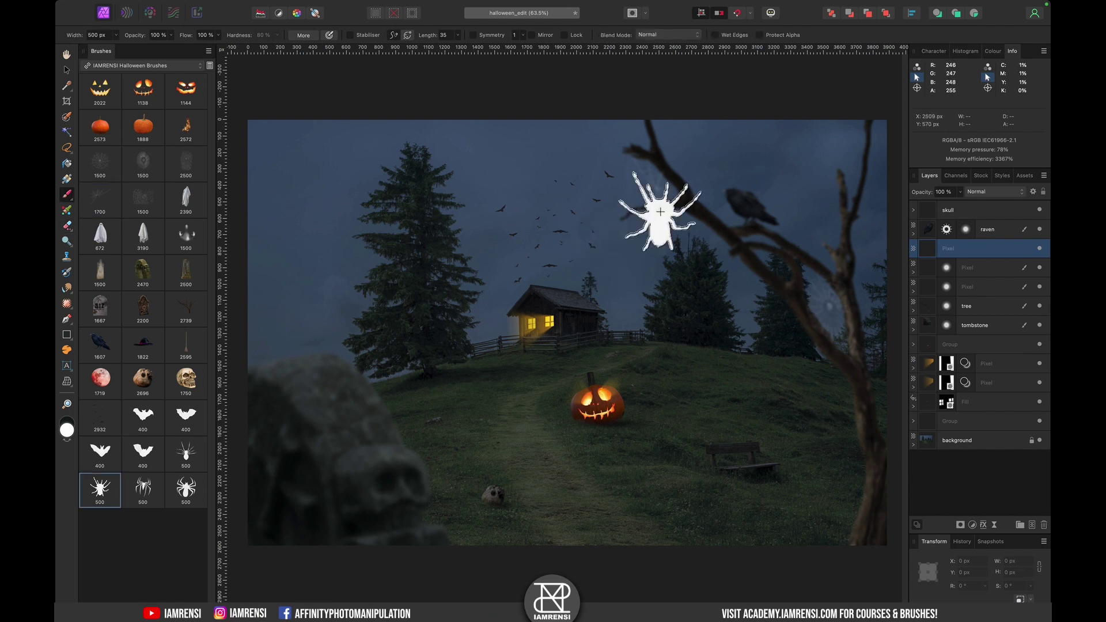
pyautogui.press('x')
pyautogui.scroll(5, 660, 212)
pyautogui.press('[')
pyautogui.press('[')
pyautogui.press('[')
pyautogui.press('[')
pyautogui.press('[')
pyautogui.press('[')
pyautogui.hscroll(9, 657, 212)
# Copy the web's 5.2 px live Gaussian Blur onto the spider layer
pyautogui.click(948, 269)
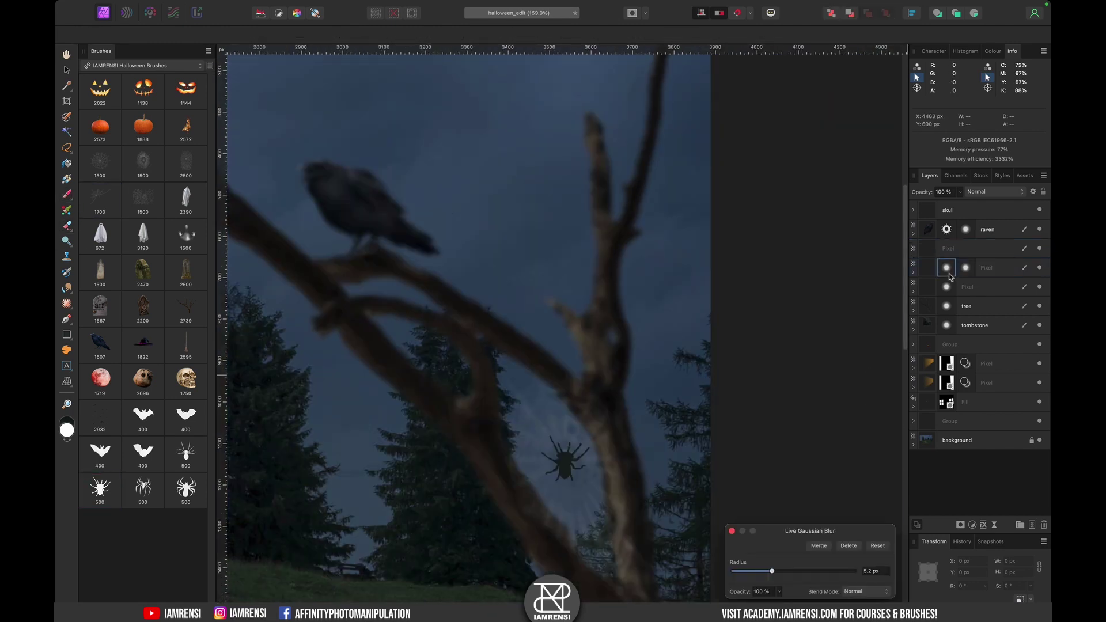
pyautogui.moveTo(946, 267); pyautogui.dragTo(934, 258)
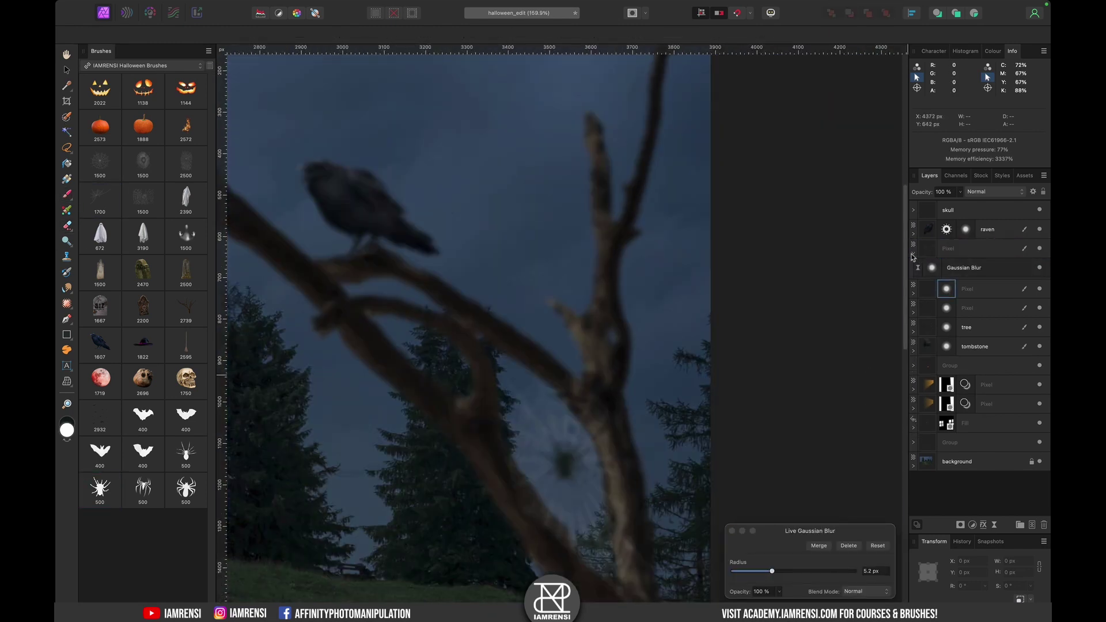
pyautogui.click(913, 255)
pyautogui.press('super+0')
# Add a new layer above the spider and choose the 2190 px ghost brush
pyautogui.click(962, 250)
pyautogui.click(139, 237)
pyautogui.click(1031, 524)
# Try stamping the faceless draped ghost at about 1203 px in front of the cabin
pyautogui.press('[')
pyautogui.press('[')
pyautogui.press('[')
pyautogui.press('[')
pyautogui.click(492, 326)
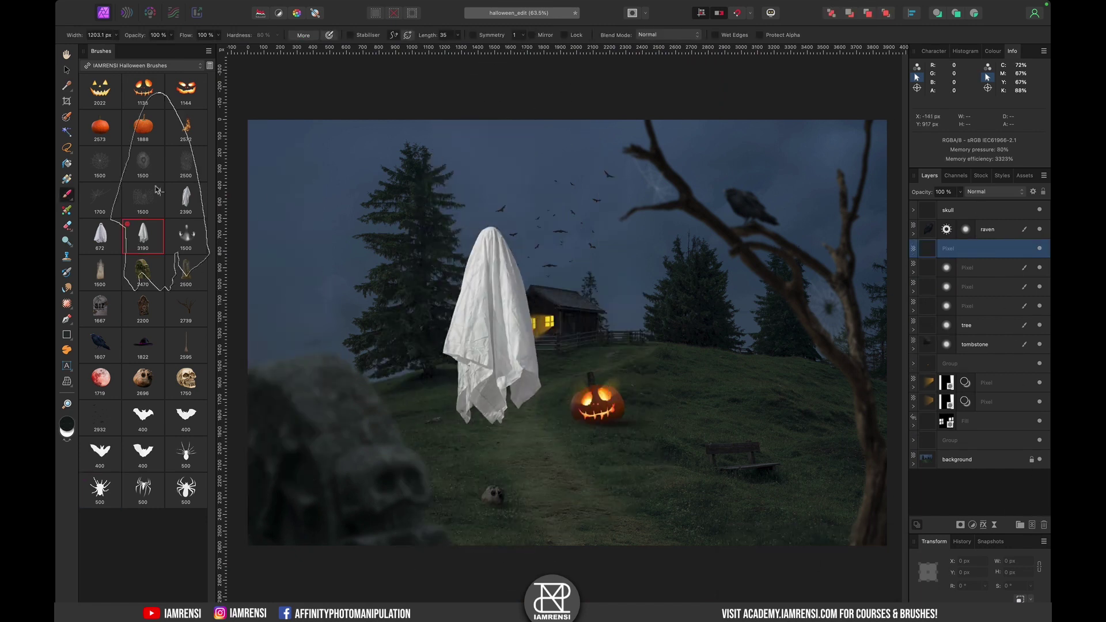
# Stamp the ghost with eyes beside the cabin using the 2390 px brush, at about 338 by 788 px
pyautogui.click(185, 198)
pyautogui.press('[')
pyautogui.press('[')
pyautogui.press('[')
pyautogui.press('[')
pyautogui.press('[')
pyautogui.press('[')
pyautogui.press(']')
pyautogui.press(']')
pyautogui.click(475, 347)
pyautogui.press('v')
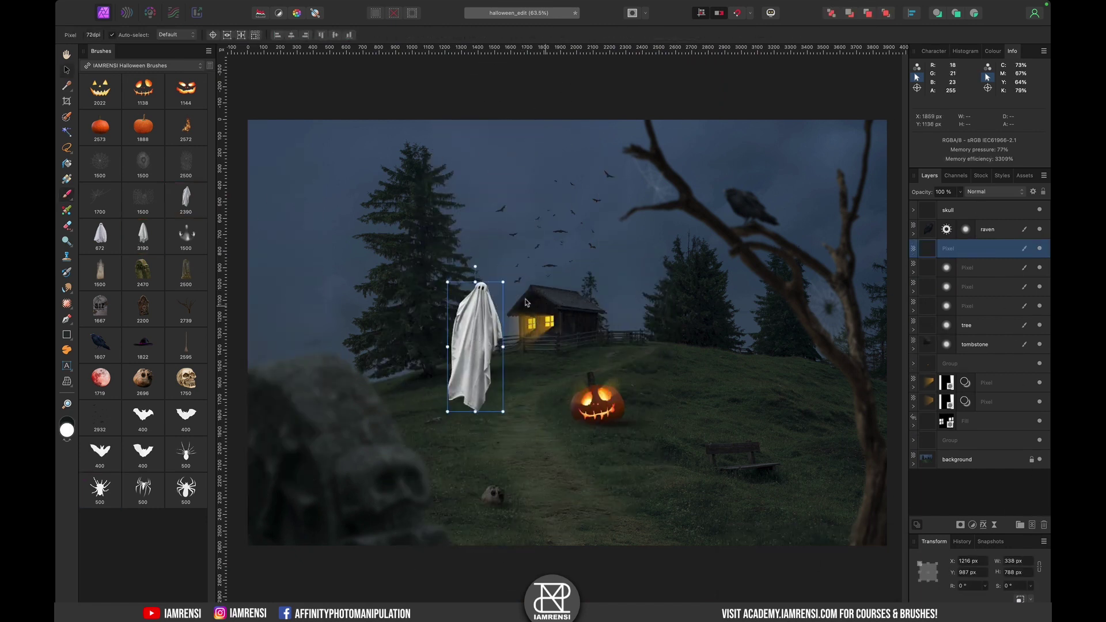
# Rotate the ghost 6.3°, shift it slightly away from the cabin and shorten it to about 720 px
pyautogui.moveTo(475, 267); pyautogui.dragTo(466, 267)
pyautogui.moveTo(474, 325); pyautogui.dragTo(466, 323)
pyautogui.moveTo(470, 411); pyautogui.dragTo(474, 400)
pyautogui.scroll(3, 454, 353)
# Clip an Exposure adjustment to the ghost and rename its layer "ghost"
pyautogui.click(972, 525)
pyautogui.click(975, 533)
pyautogui.click(912, 253)
pyautogui.doubleClick(949, 249)
pyautogui.write('ghost')
pyautogui.press('Return')
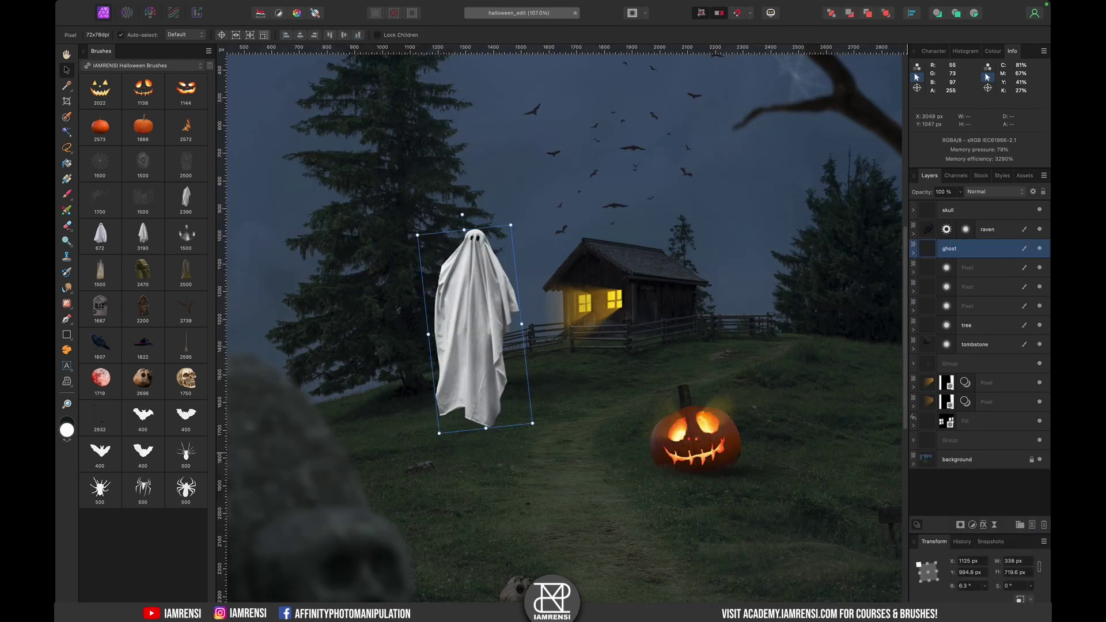
# Darken the ghost with its Exposure adjustment and tint it blue with a clipped White Balance adjustment
pyautogui.click(912, 252)
pyautogui.doubleClick(932, 268)
pyautogui.moveTo(778, 569); pyautogui.dragTo(732, 543)
pyautogui.hotkey('ctrl', 'shift', 'w')
pyautogui.click(704, 502)
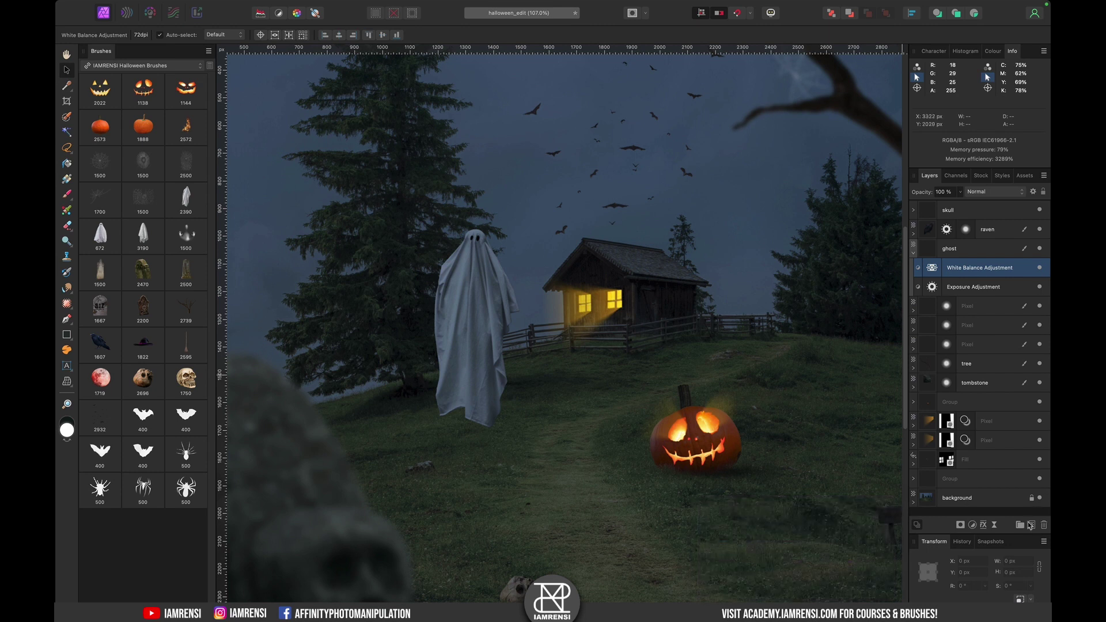
# Group the two web layers and the spider layer under the name "spider stuff"
pyautogui.click(913, 253)
pyautogui.click(968, 267)
pyautogui.keyDown('shift'); pyautogui.click(979, 308); pyautogui.keyUp('shift')
pyautogui.press('super+g')
pyautogui.doubleClick(979, 269)
pyautogui.write('spider stuff')
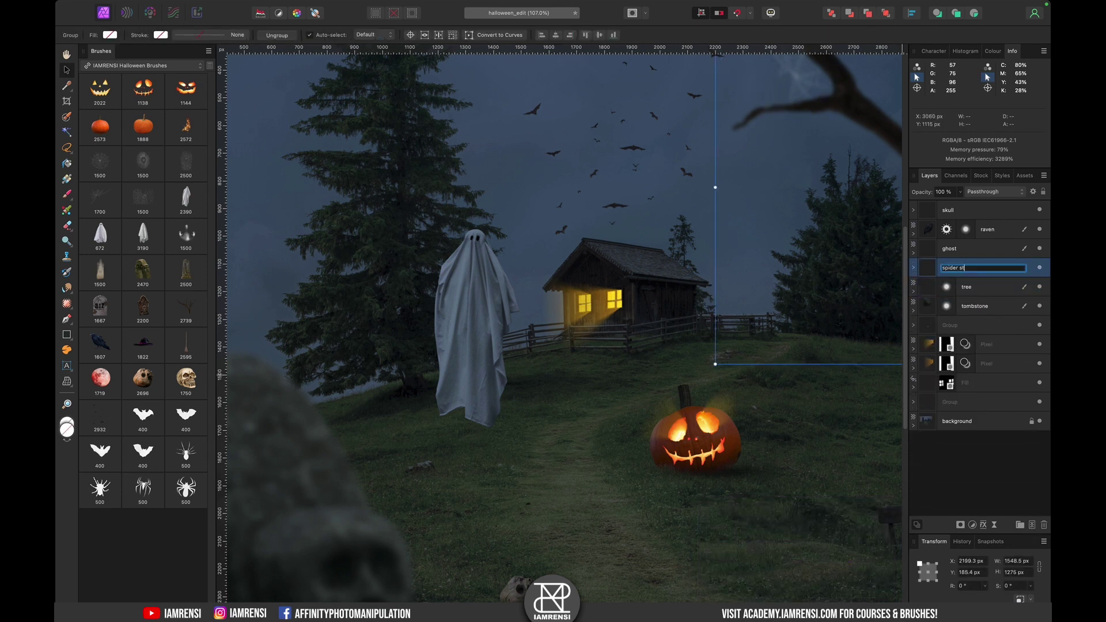
pyautogui.press('Return')
# Paint a soft dark spot below the ghost on a new layer beneath it, using the 512 px Basic brush
pyautogui.click(976, 248)
pyautogui.click(1031, 524)
pyautogui.press('b')
pyautogui.click(148, 67)
pyautogui.click(115, 32)
pyautogui.click(100, 89)
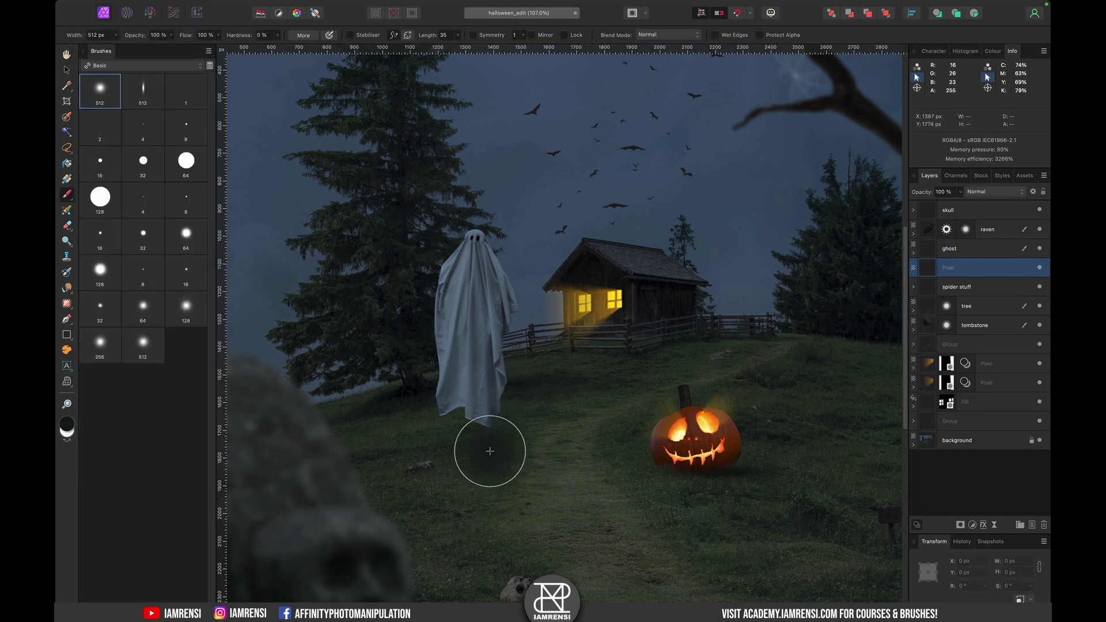
pyautogui.click(489, 450)
# Stretch the dark spot into a flat shadow about 1215 px wide beneath the ghost and set its opacity to 71%
pyautogui.press('v')
pyautogui.moveTo(724, 449); pyautogui.dragTo(930, 450)
pyautogui.moveTo(345, 451); pyautogui.dragTo(505, 456)
pyautogui.moveTo(714, 384); pyautogui.dragTo(714, 405)
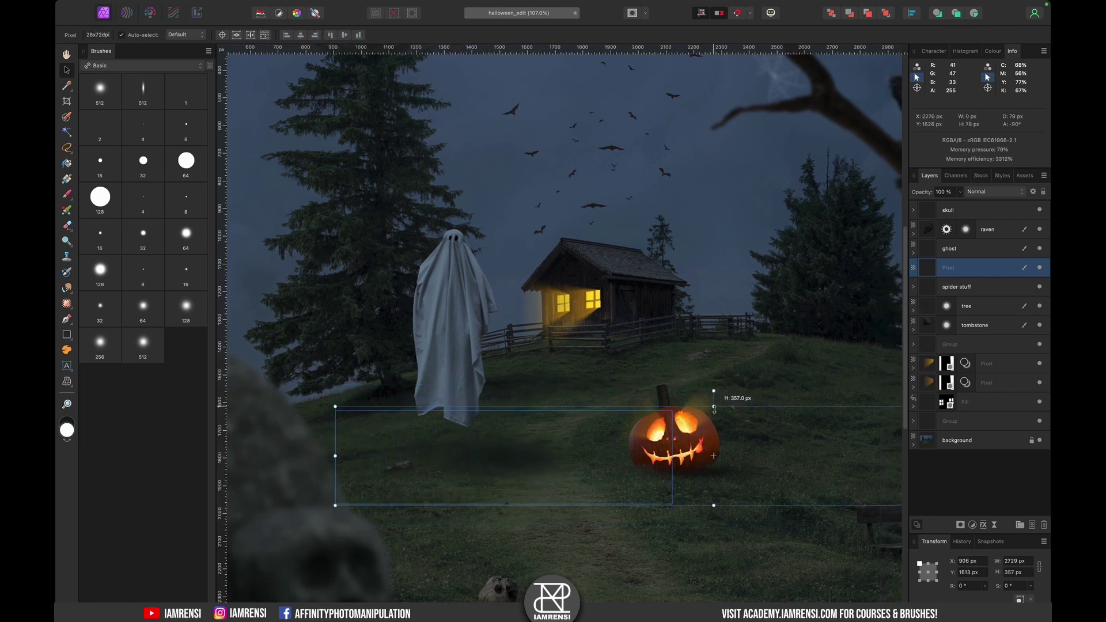
pyautogui.moveTo(496, 455); pyautogui.dragTo(525, 455)
# Move the ghost together with its shadow to the right of the jack-o'-lantern, in front of the fir tree
pyautogui.press('super+0')
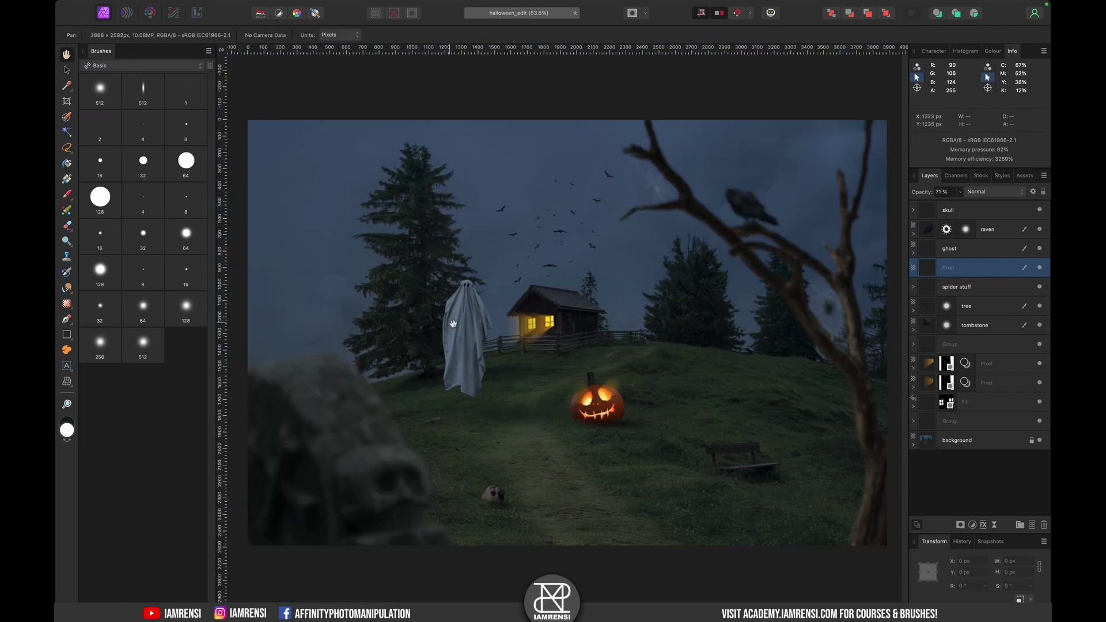
pyautogui.keyDown('shift'); pyautogui.click(949, 248); pyautogui.keyUp('shift')
pyautogui.moveTo(493, 326); pyautogui.dragTo(715, 316)
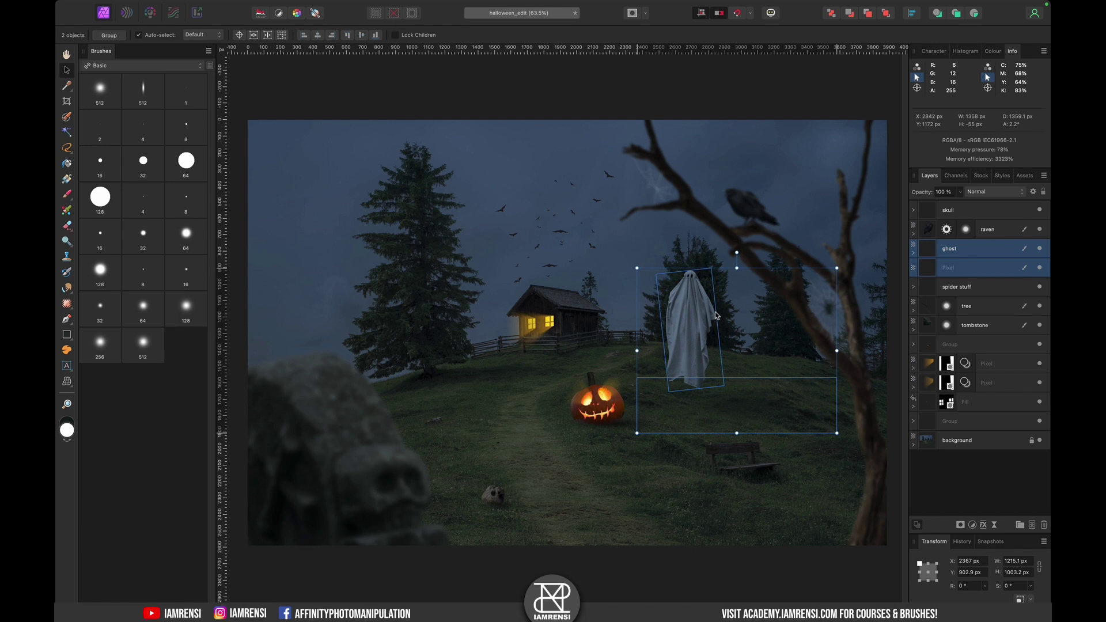
# Load the IAMRENSI Cloud Brushes and select the night sky on the background layer with the Selection Brush
pyautogui.click(144, 65)
pyautogui.click(142, 146)
pyautogui.click(958, 440)
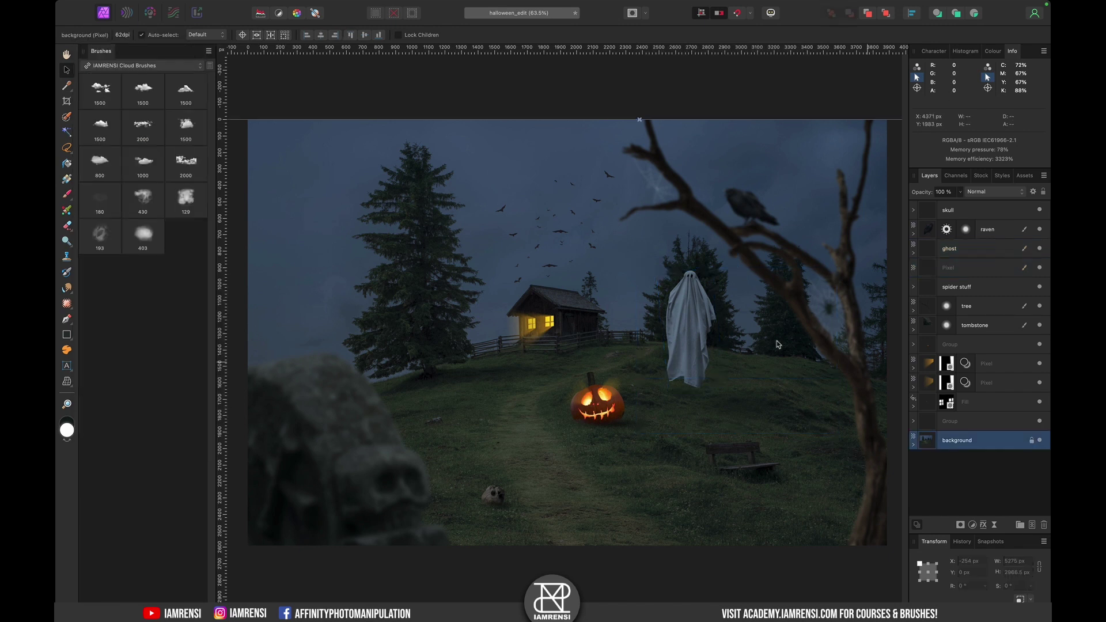
pyautogui.press('w')
pyautogui.click(291, 173)
# Try to refine the sky selection along the fir trees with the Matte adjustment brush
pyautogui.click(421, 35)
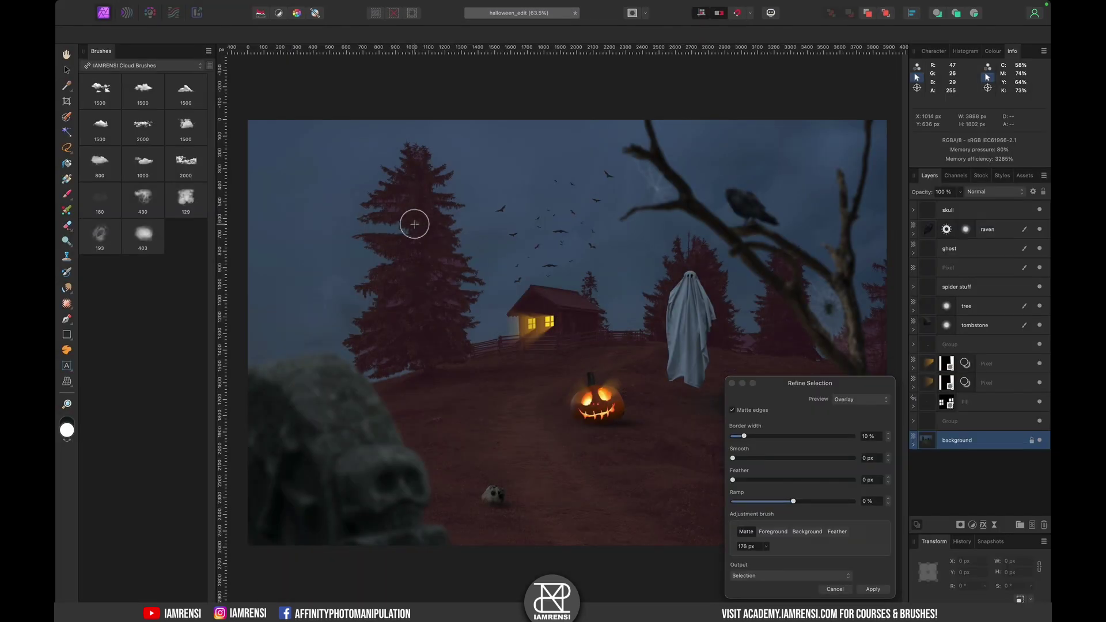
pyautogui.moveTo(422, 174); pyautogui.dragTo(425, 305)
pyautogui.hscroll(2, 666, 282)
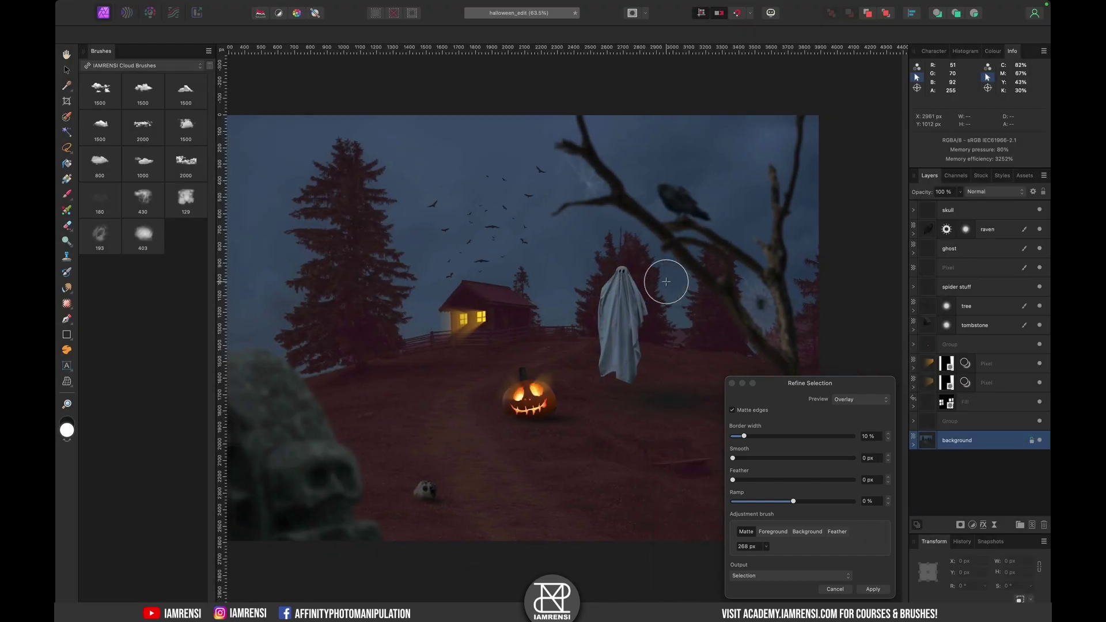
pyautogui.moveTo(678, 331)
pyautogui.mouseDown()
pyautogui.moveTo(742, 322)
pyautogui.moveTo(811, 250)
pyautogui.mouseUp()
pyautogui.press('Return')
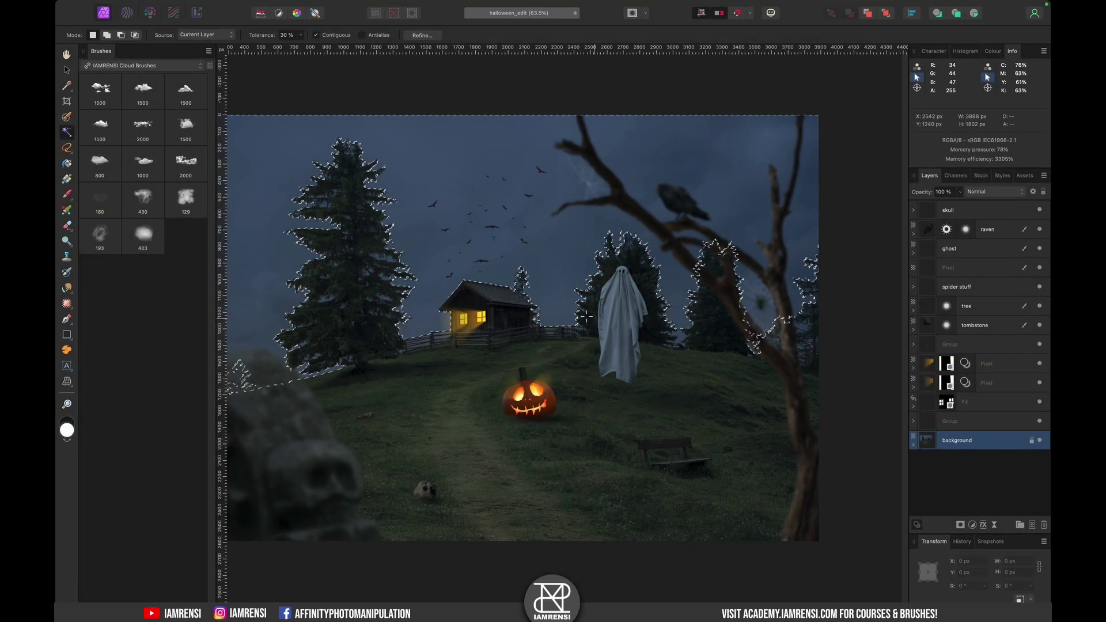
pyautogui.click(756, 4)
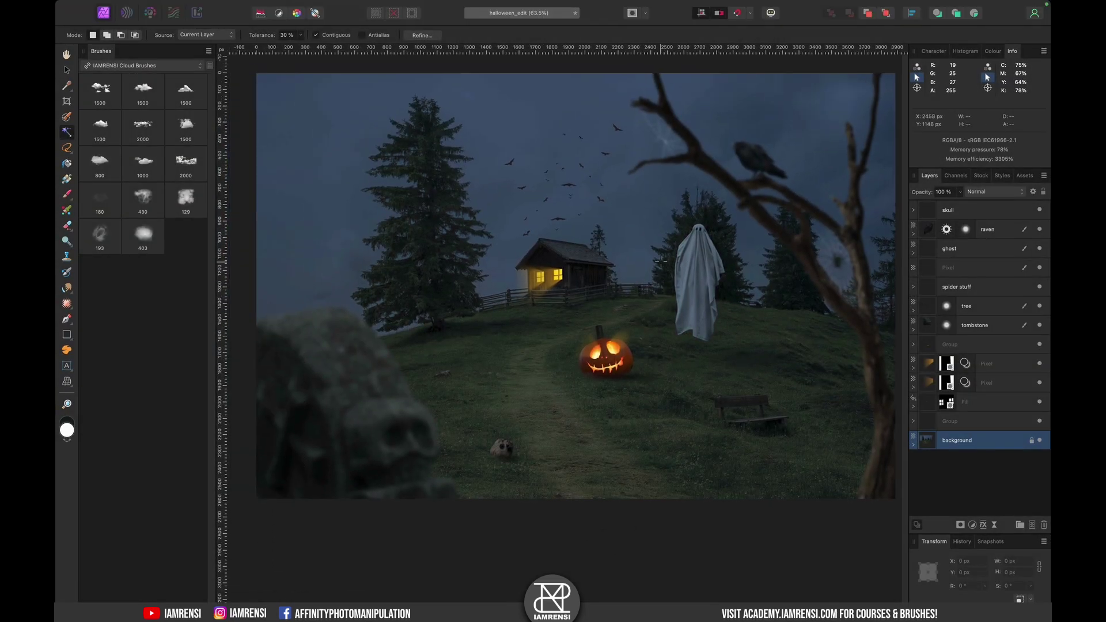
# Select the night sky on the background layer with the Flood Select tool and refine its edges along the fir trees
pyautogui.scroll(2, 660, 261)
pyautogui.click(633, 254)
pyautogui.click(422, 35)
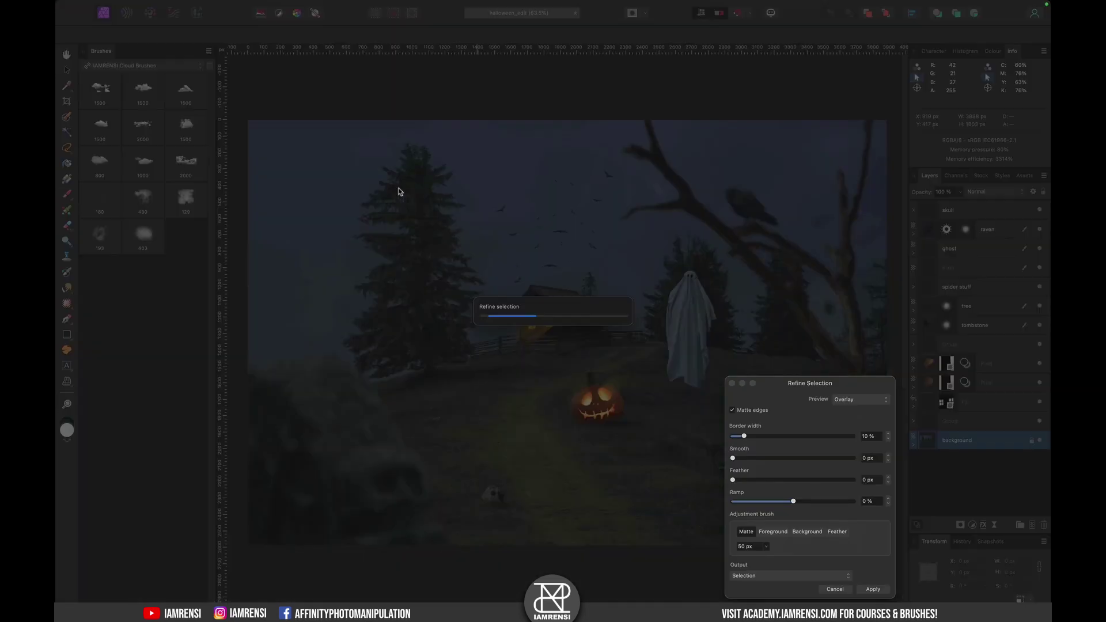
pyautogui.moveTo(388, 330)
pyautogui.mouseDown()
pyautogui.moveTo(445, 299)
pyautogui.moveTo(653, 293)
pyautogui.mouseUp()
pyautogui.hscroll(2, 654, 292)
pyautogui.moveTo(787, 323); pyautogui.dragTo(611, 253)
# Refine the remaining sky edges around the firs, fence and slope with the 244 px Matte brush and mask the background layer with the selection
pyautogui.press('[')
pyautogui.press('[')
pyautogui.press('[')
pyautogui.press('[')
pyautogui.press('[')
pyautogui.click(668, 304)
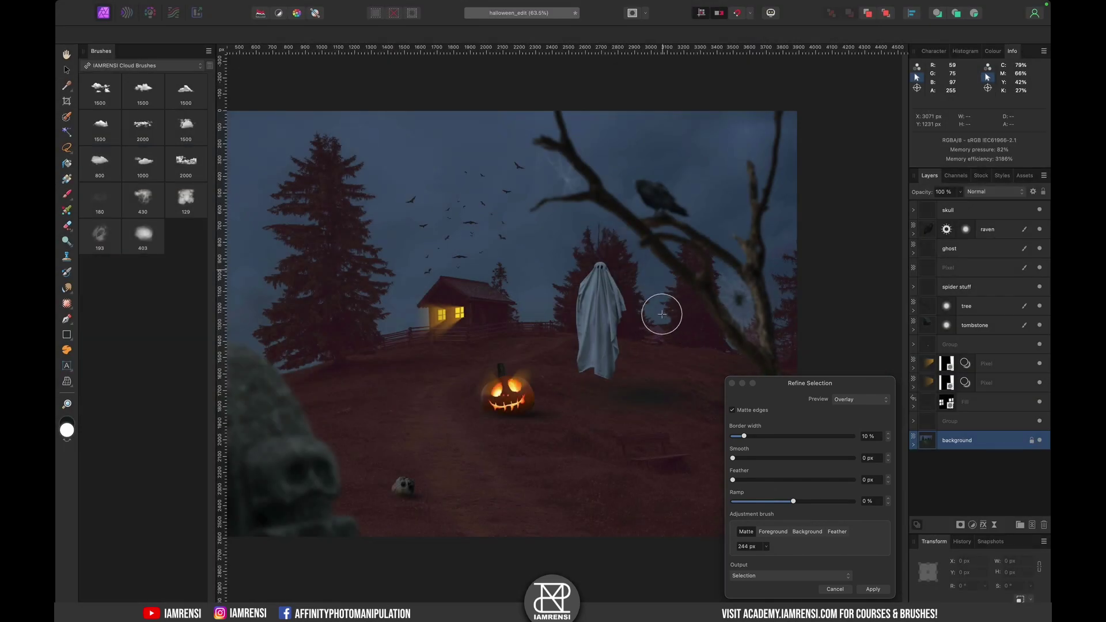
pyautogui.click(661, 313)
pyautogui.moveTo(388, 340); pyautogui.dragTo(532, 344)
pyautogui.click(551, 324)
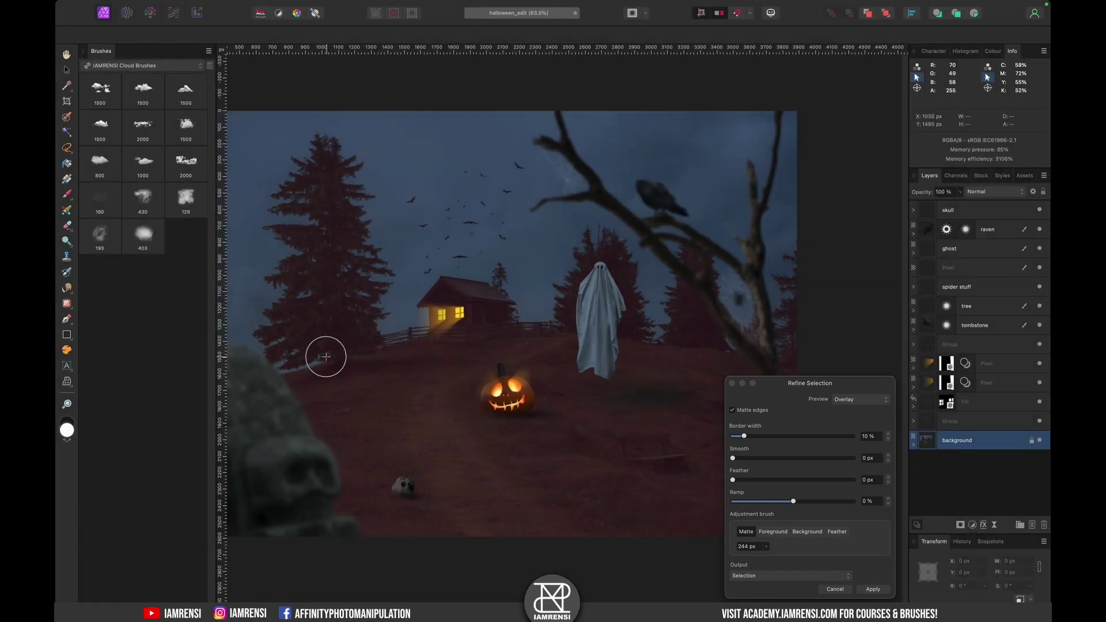
pyautogui.click(325, 357)
pyautogui.click(873, 590)
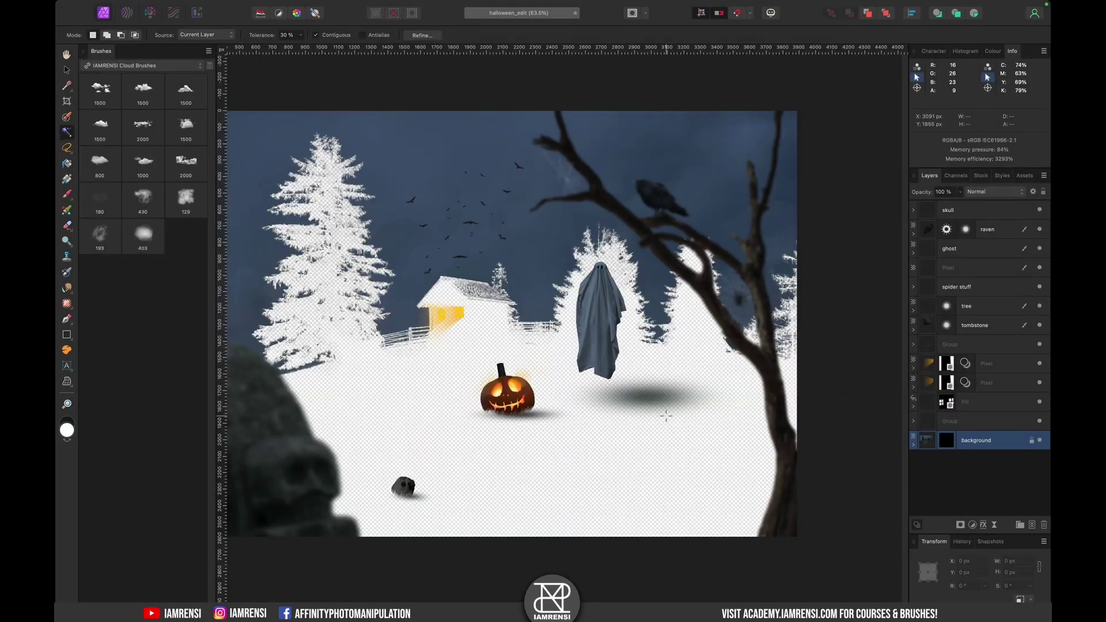
# In the background layer's mask, select the cabin roof with the Freehand Selection tool and fill it with solid white
pyautogui.scroll(1, 578, 308)
pyautogui.scroll(5, 578, 308)
pyautogui.keyDown('alt'); pyautogui.click(934, 463); pyautogui.keyUp('alt')
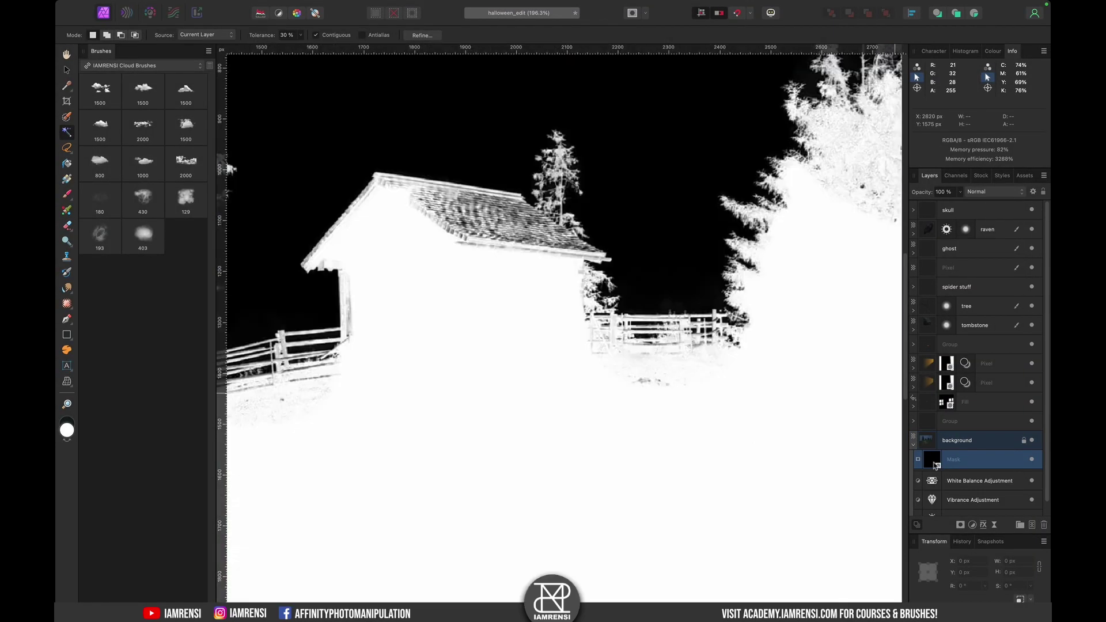
pyautogui.press('l')
pyautogui.click(377, 175)
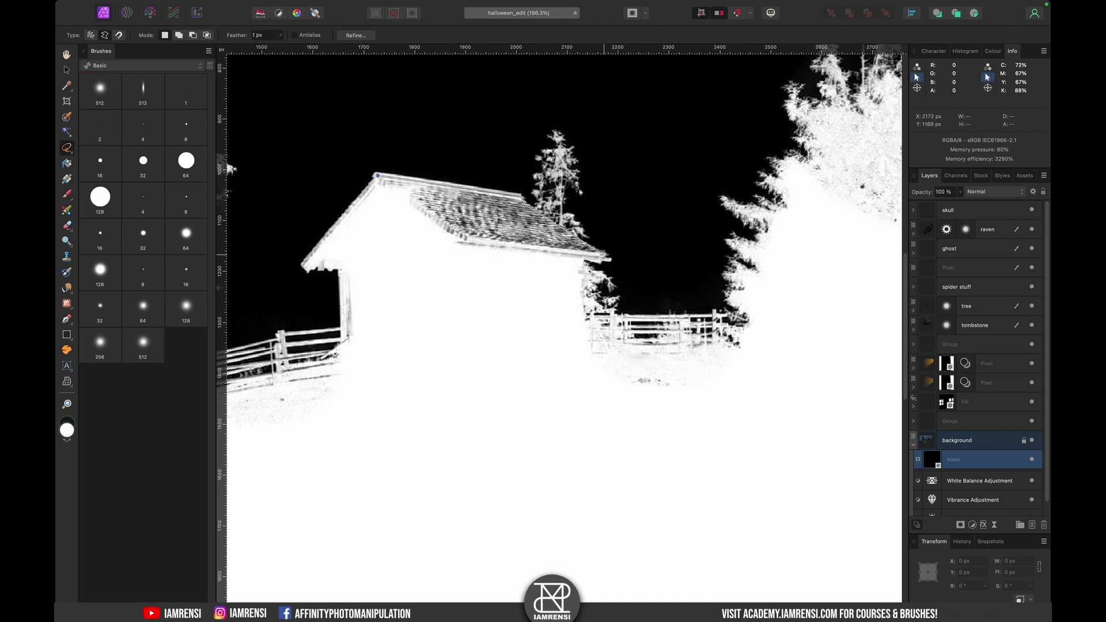
pyautogui.click(378, 176)
pyautogui.hotkey('shift', 'F5')
pyautogui.click(872, 590)
pyautogui.press('b')
pyautogui.press('x')
pyautogui.press('super+d')
pyautogui.hscroll(-6, 691, 384)
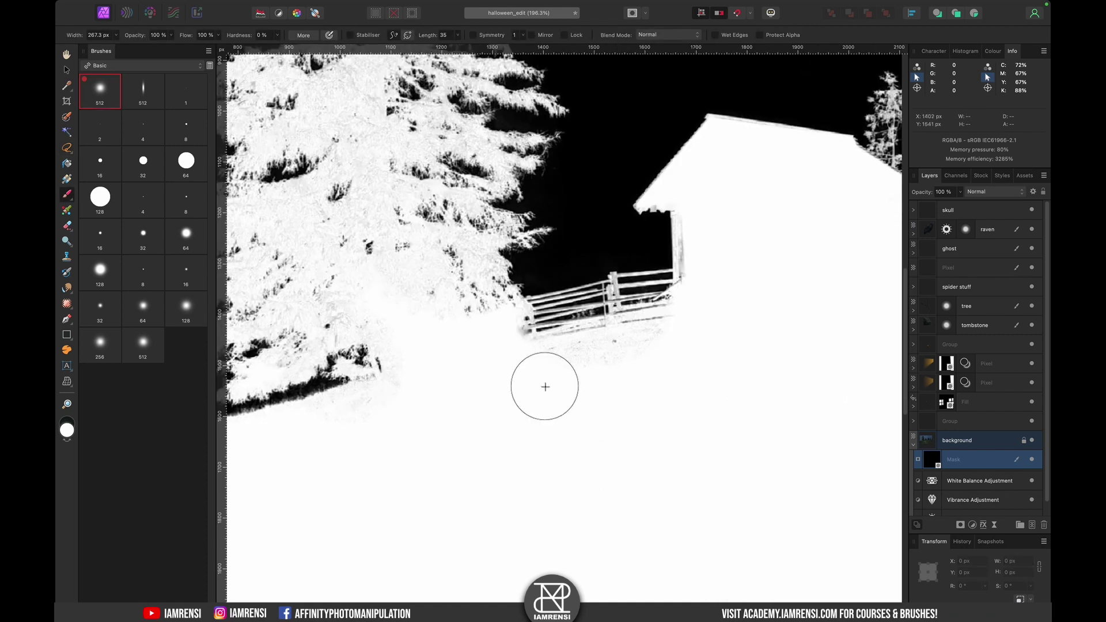
# Move the mask out of the background layer and place it directly above that layer
pyautogui.press('super+0')
pyautogui.click(973, 444)
pyautogui.press('v')
pyautogui.moveTo(959, 460); pyautogui.dragTo(927, 433)
pyautogui.click(1032, 440)
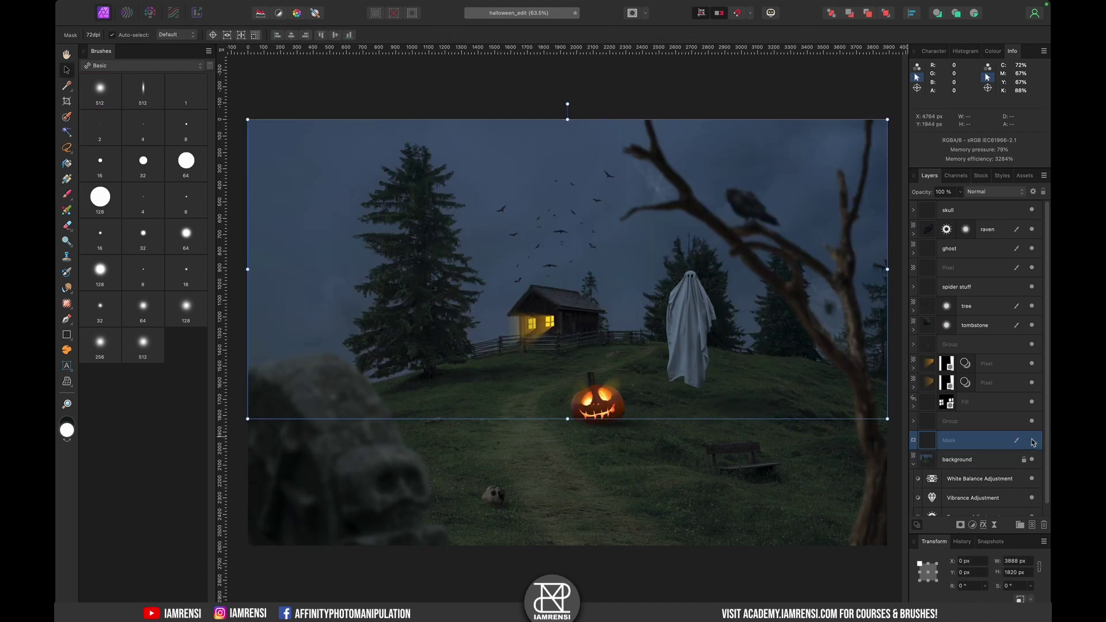
# Add a new pixel layer holding the sky mask and choose the 129 px brush from the IAMRENSI Cloud Brushes
pyautogui.click(1018, 521)
pyautogui.click(143, 66)
pyautogui.click(144, 232)
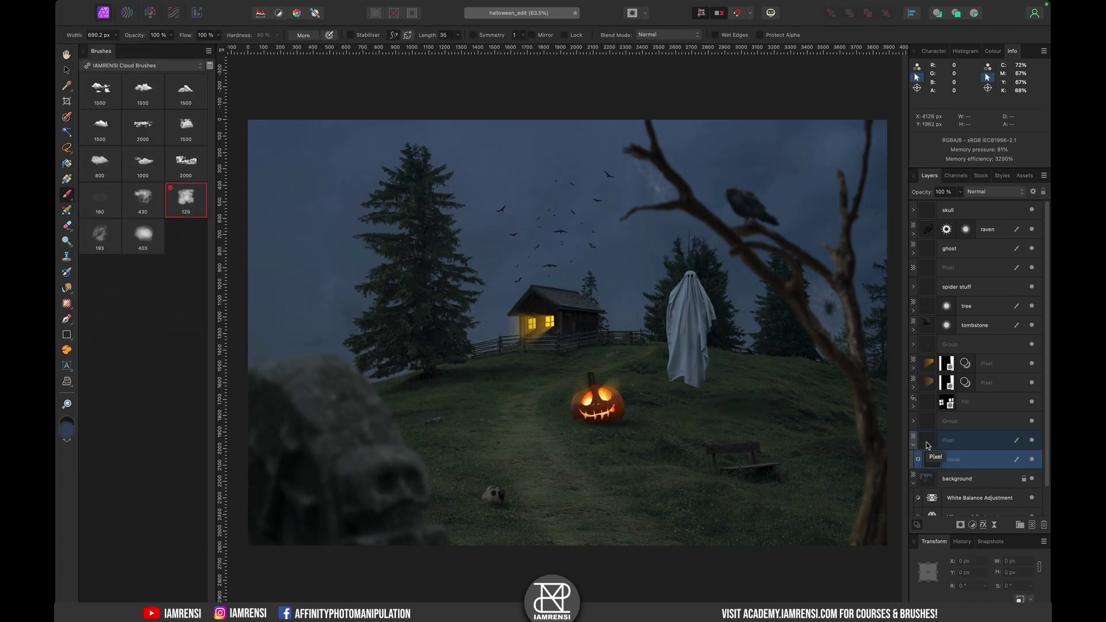
pyautogui.click(933, 442)
pyautogui.click(953, 457)
pyautogui.click(952, 444)
# Paint dark blue clouds across the night sky on the masked layer, varying the cloud brush between about 1100 and 2100 px
pyautogui.press(']')
pyautogui.press(']')
pyautogui.press(']')
pyautogui.press(']')
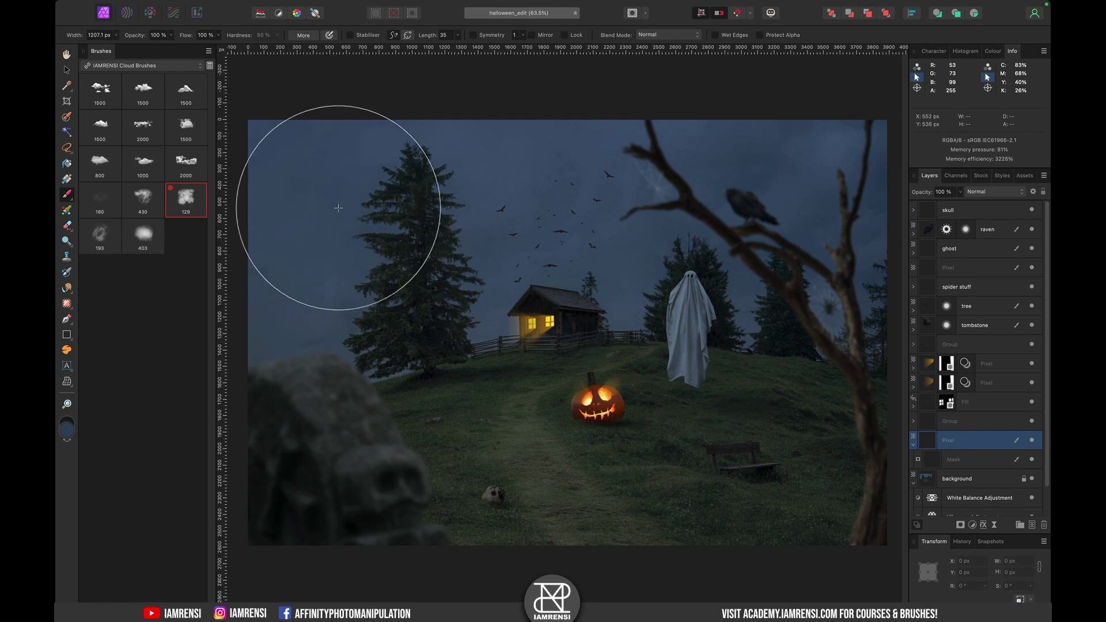
pyautogui.press(']')
pyautogui.press(']')
pyautogui.press(']')
pyautogui.press(']')
pyautogui.press(']')
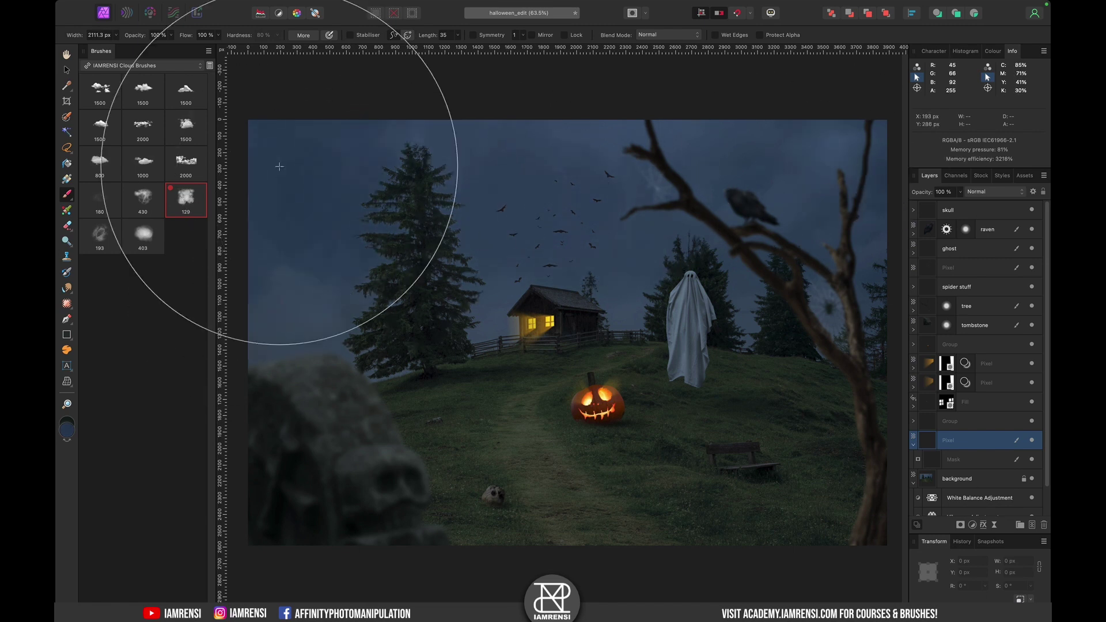
pyautogui.press('[')
pyautogui.press('[')
pyautogui.press('[')
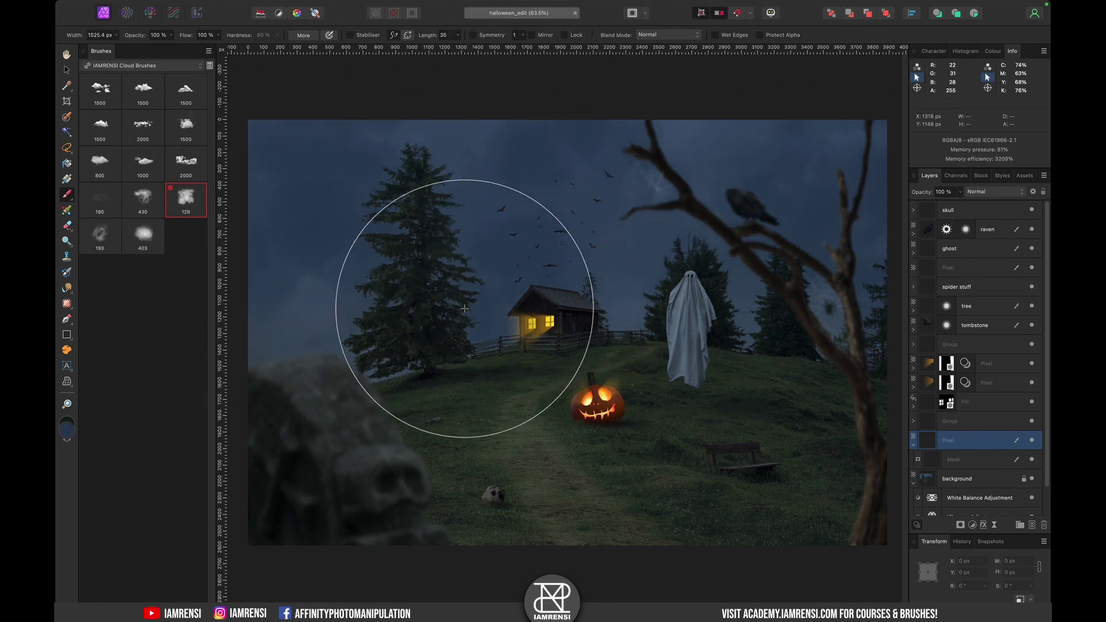
pyautogui.press('[')
pyautogui.press('[')
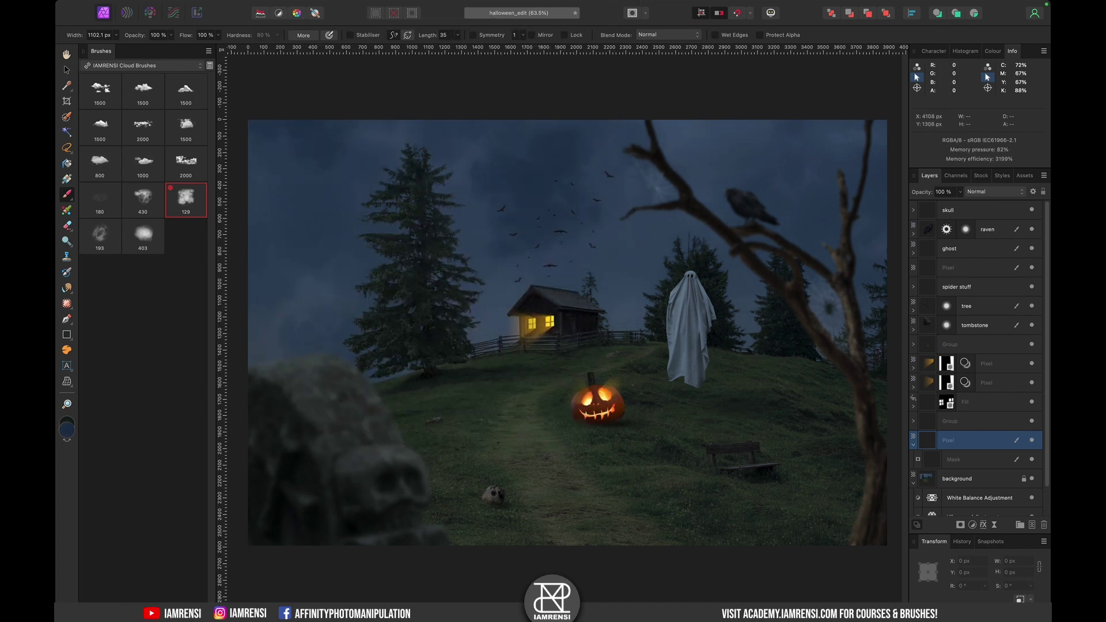
pyautogui.press(']')
pyautogui.press(']')
pyautogui.press('3')
pyautogui.press('6')
# Stamp the red 1719 px moon from the IAMRENSI Halloween Brushes on a new pixel layer above the clouds
pyautogui.press('v')
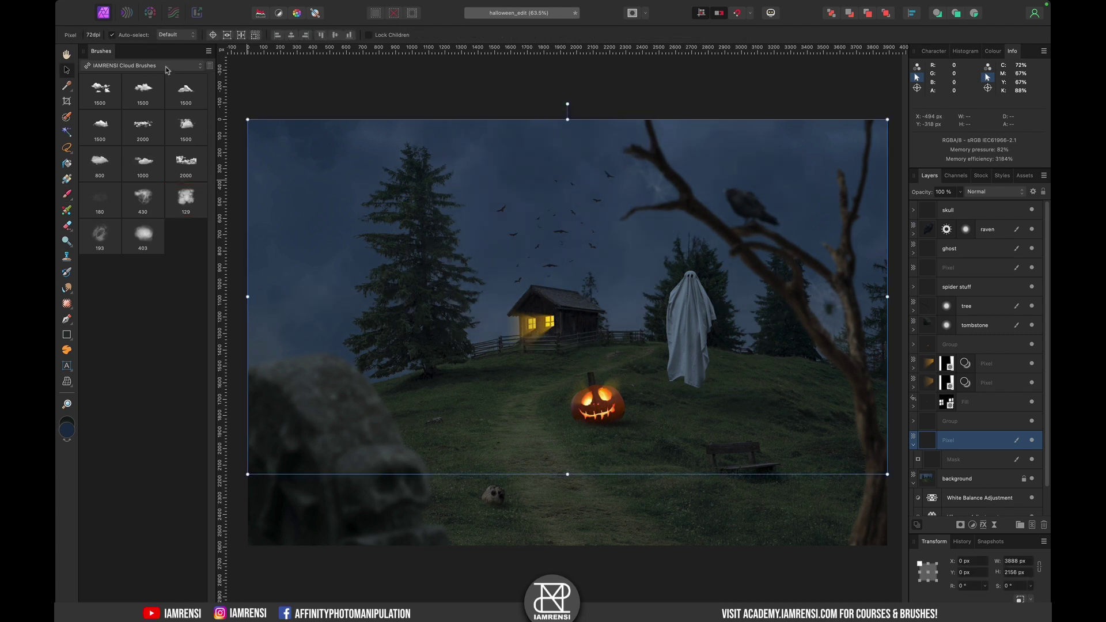
pyautogui.click(912, 445)
pyautogui.click(1031, 525)
pyautogui.press('b')
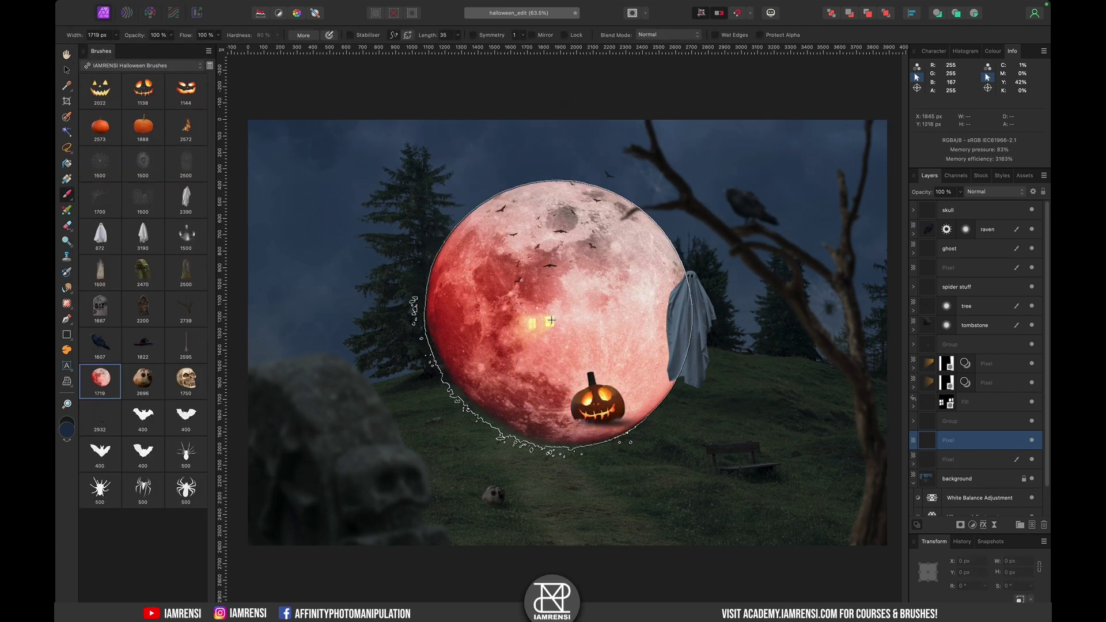
pyautogui.click(550, 321)
# Shrink the moon to about 579 px wide and place it in the sky above the cabin
pyautogui.press('v')
pyautogui.moveTo(694, 179); pyautogui.dragTo(599, 271)
pyautogui.moveTo(565, 315)
pyautogui.mouseDown()
pyautogui.moveTo(564, 175)
pyautogui.moveTo(561, 191)
pyautogui.mouseUp()
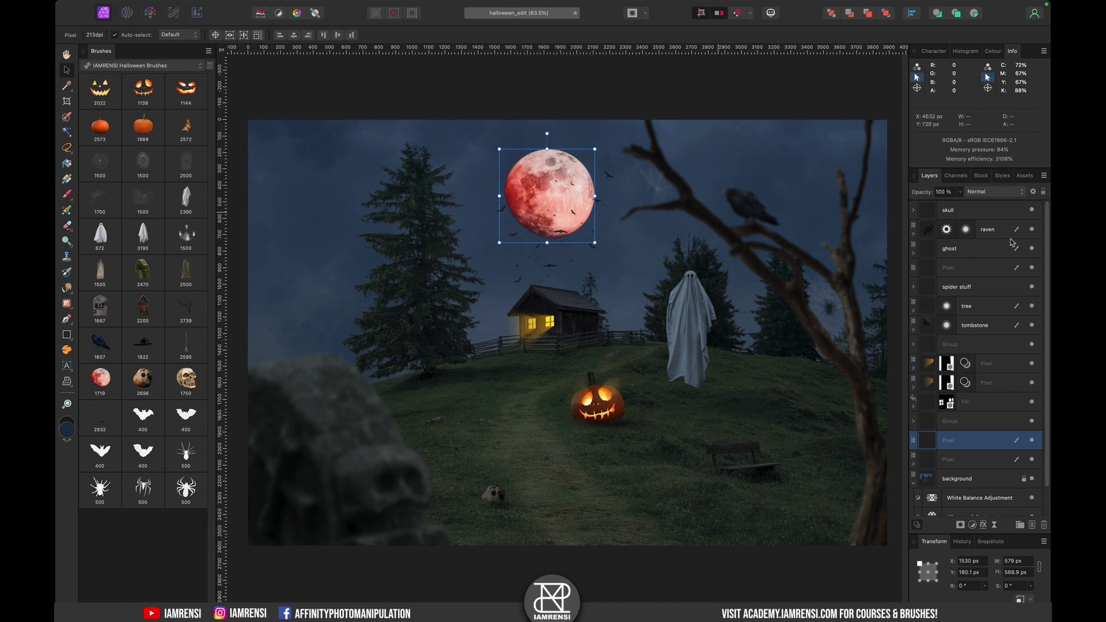
# Try fading the moon into the sky through its underlying composition blend range, and reset that range
pyautogui.click(1032, 191)
pyautogui.moveTo(767, 307); pyautogui.dragTo(757, 443)
pyautogui.moveTo(896, 308); pyautogui.dragTo(854, 301)
pyautogui.moveTo(767, 436); pyautogui.dragTo(789, 436)
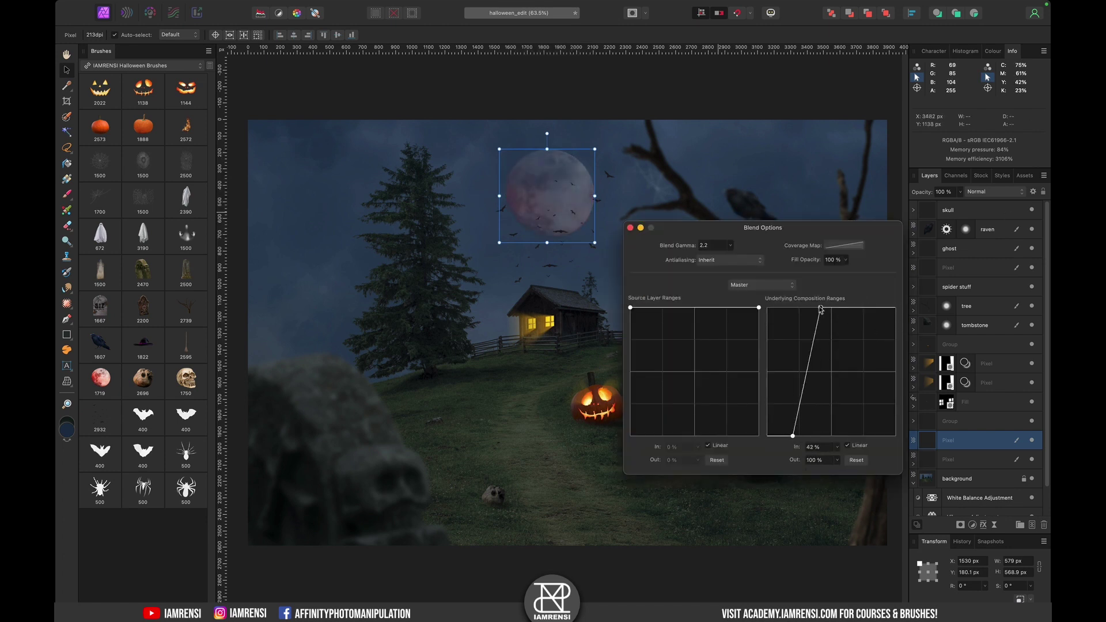
pyautogui.moveTo(820, 308); pyautogui.dragTo(815, 307)
pyautogui.moveTo(793, 436); pyautogui.dragTo(789, 305)
pyautogui.moveTo(816, 308); pyautogui.dragTo(789, 494)
pyautogui.click(630, 227)
pyautogui.click(1032, 192)
pyautogui.click(856, 460)
pyautogui.click(630, 228)
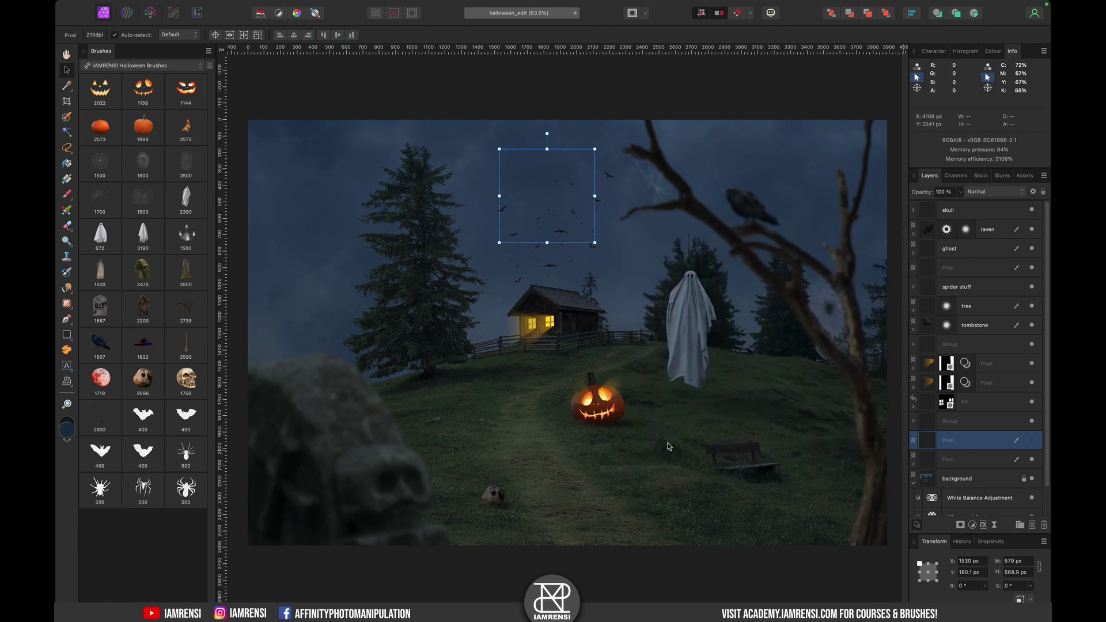
# Paint more clouds on the cloud layer beneath the moon with the enlarged 430 px brush from the IAMRENSI Cloud Brushes
pyautogui.click(948, 458)
pyautogui.press('b')
pyautogui.click(157, 65)
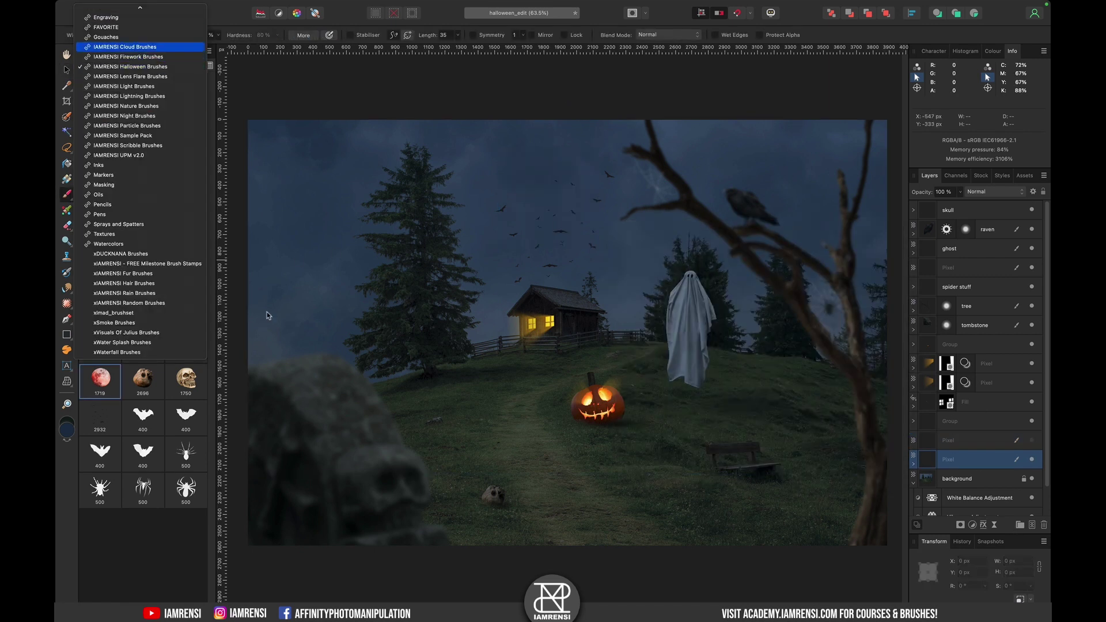
pyautogui.click(134, 47)
pyautogui.click(143, 200)
pyautogui.press(']')
pyautogui.press(']')
pyautogui.press(']')
pyautogui.press(']')
pyautogui.press(']')
pyautogui.press(']')
pyautogui.press(']')
pyautogui.press(']')
pyautogui.press(']')
pyautogui.press(']')
pyautogui.press(']')
pyautogui.press(']')
pyautogui.press('[')
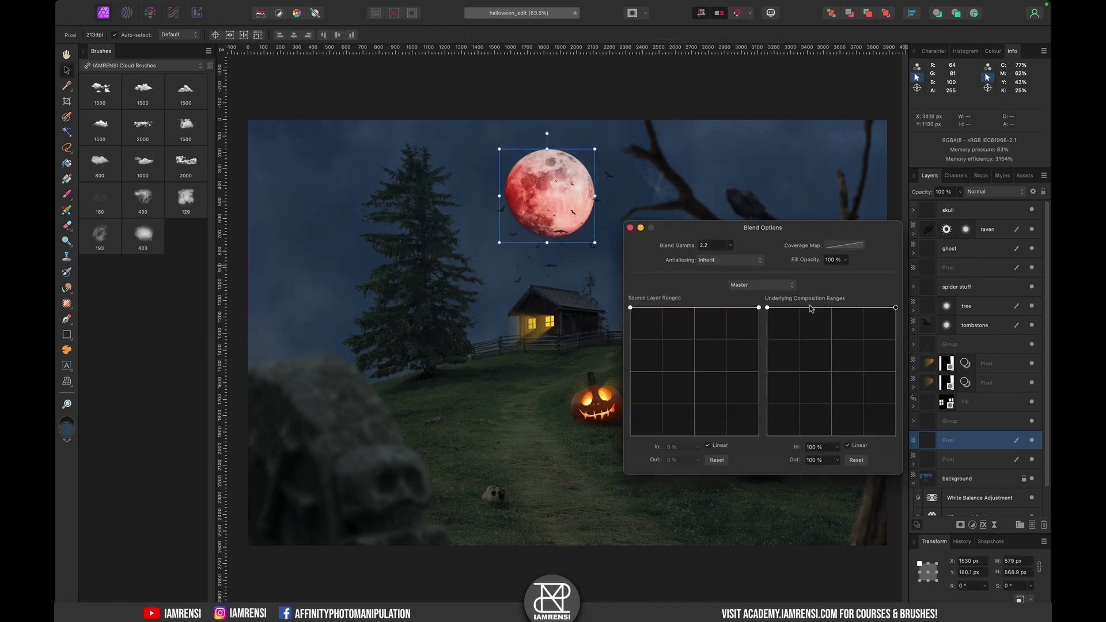
# Fade the moon into the clouds by reshaping its underlying composition blend range, and set its blend mode to Lighter Colour
pyautogui.click(810, 307)
pyautogui.moveTo(766, 307)
pyautogui.mouseDown()
pyautogui.moveTo(756, 454)
pyautogui.moveTo(781, 307)
pyautogui.mouseUp()
pyautogui.moveTo(896, 308); pyautogui.dragTo(836, 474)
pyautogui.moveTo(789, 298); pyautogui.dragTo(801, 525)
pyautogui.moveTo(802, 436); pyautogui.dragTo(787, 437)
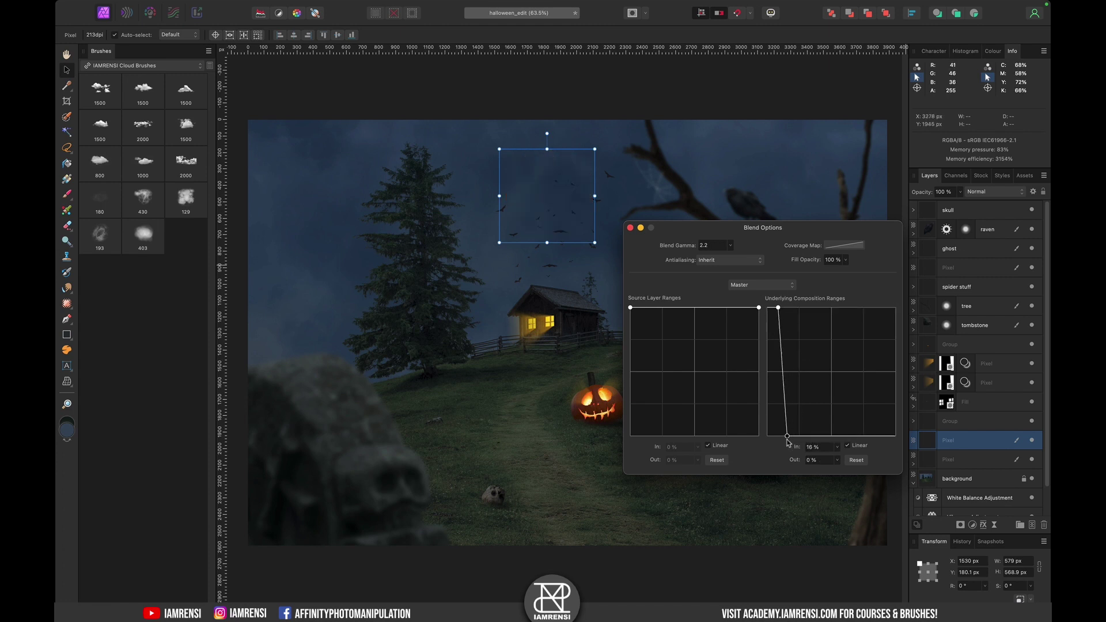
pyautogui.click(630, 227)
pyautogui.click(1000, 193)
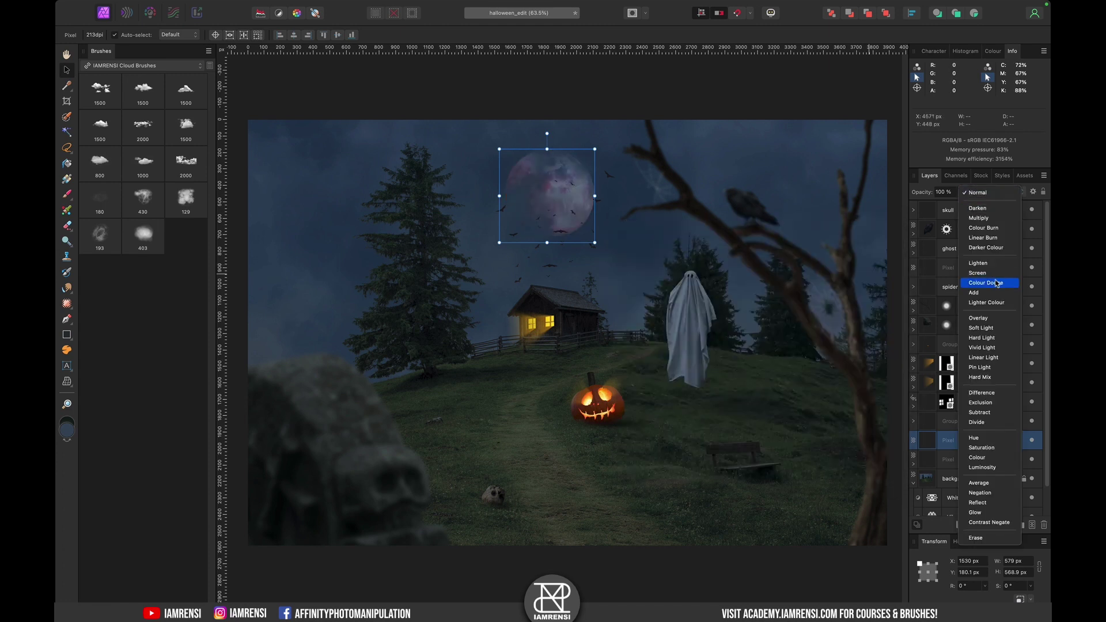
pyautogui.click(996, 303)
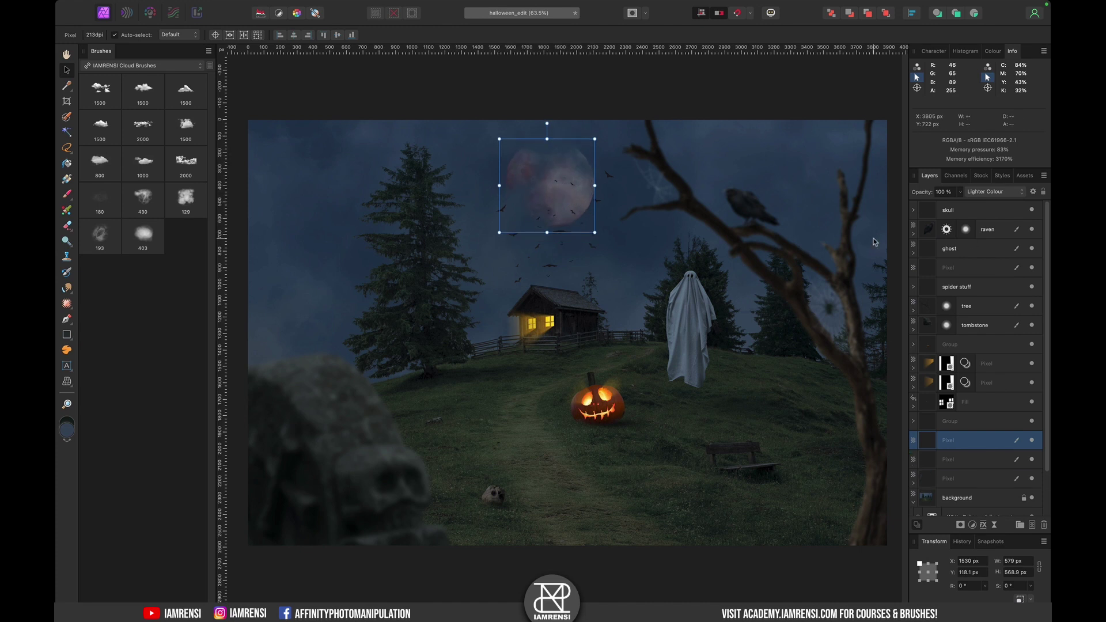
# Enlarge the moon to about 1011 px wide and rework its underlying composition range with a node at 18% input and 0% output
pyautogui.click(1033, 192)
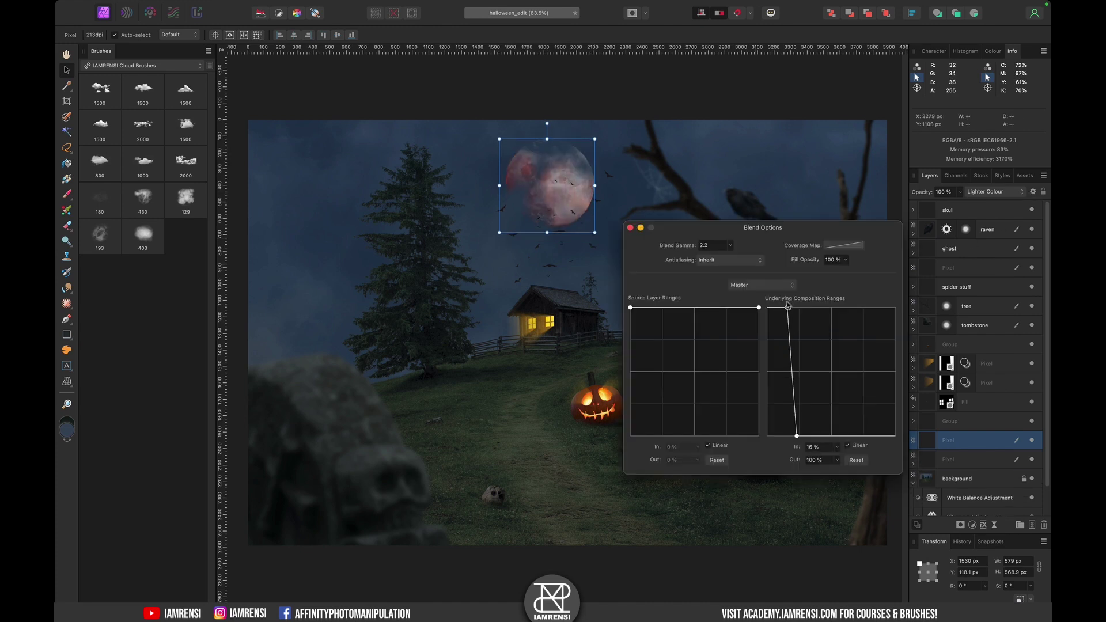
pyautogui.click(630, 228)
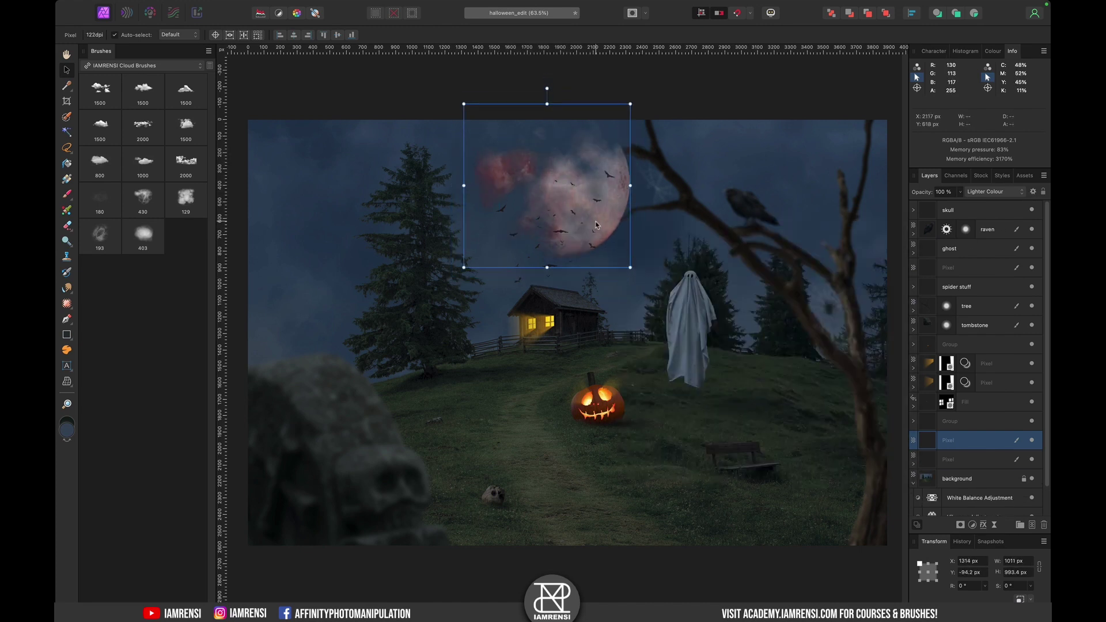
pyautogui.click(1033, 191)
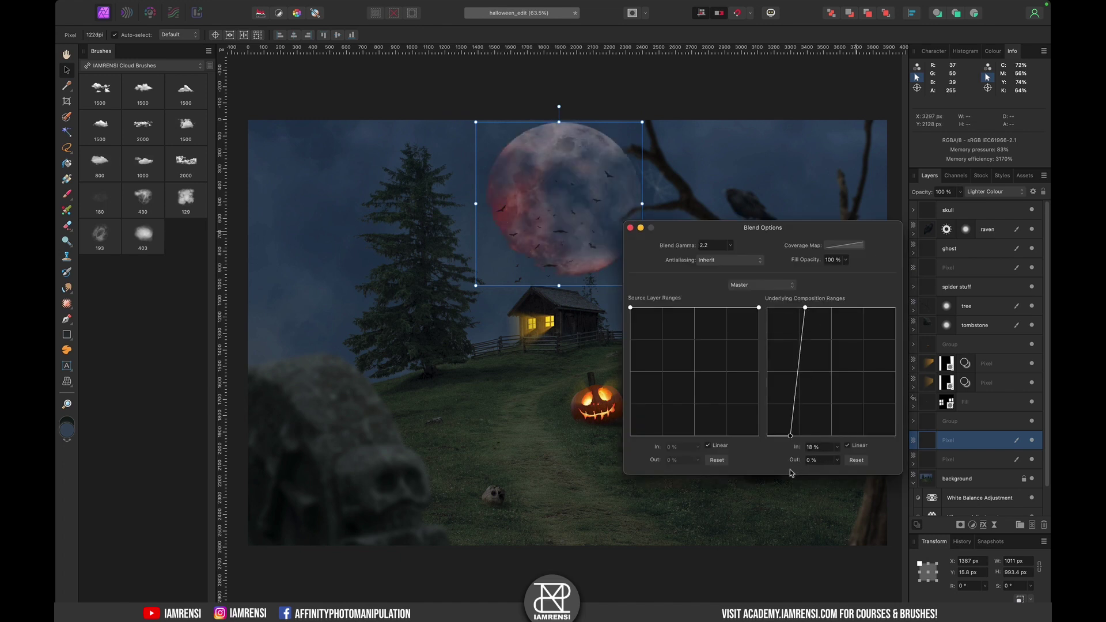